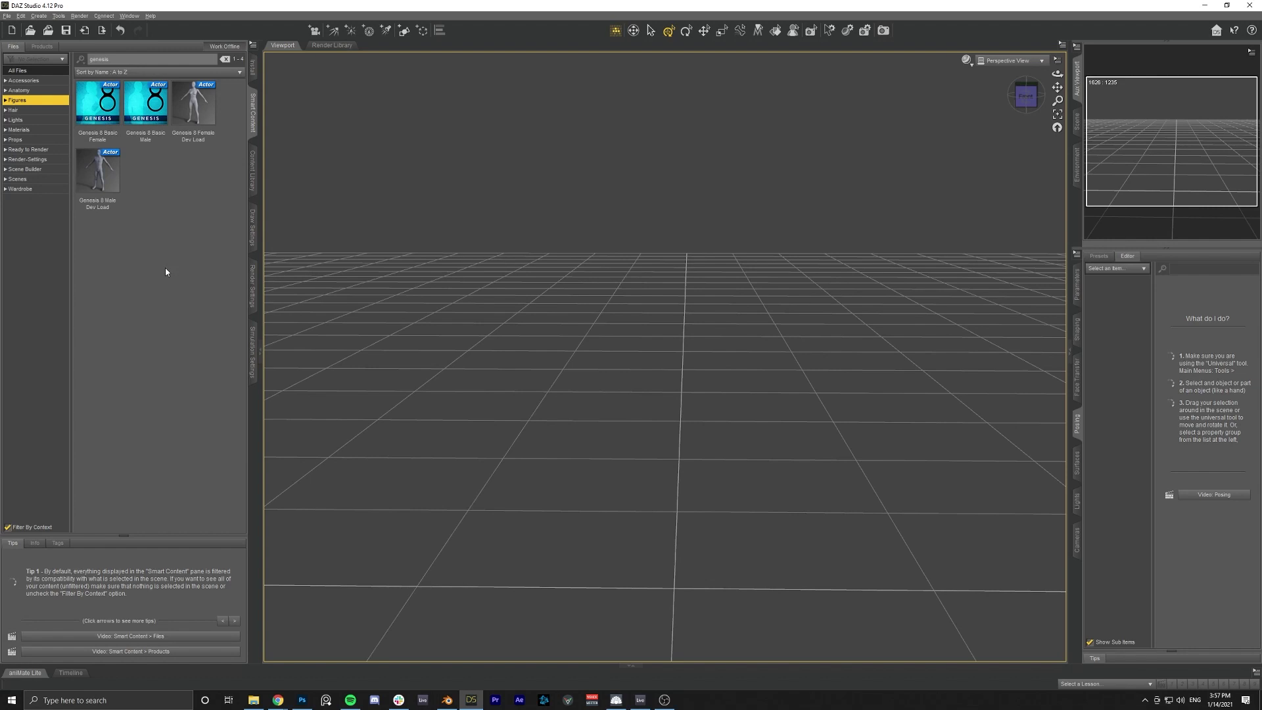
Load the Genesis 8 Basic Female figure into the scene and select her.
double_click(106, 104)
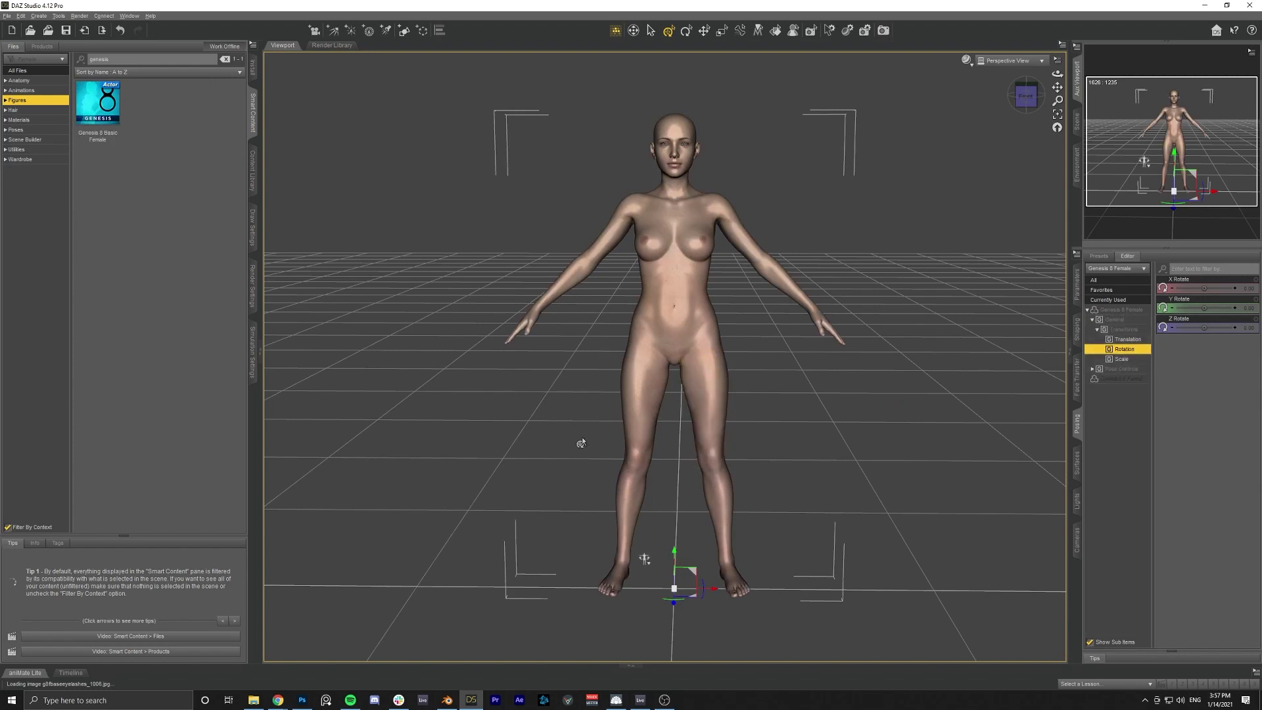
click(442, 487)
alt+drag(615, 462, 444, 164)
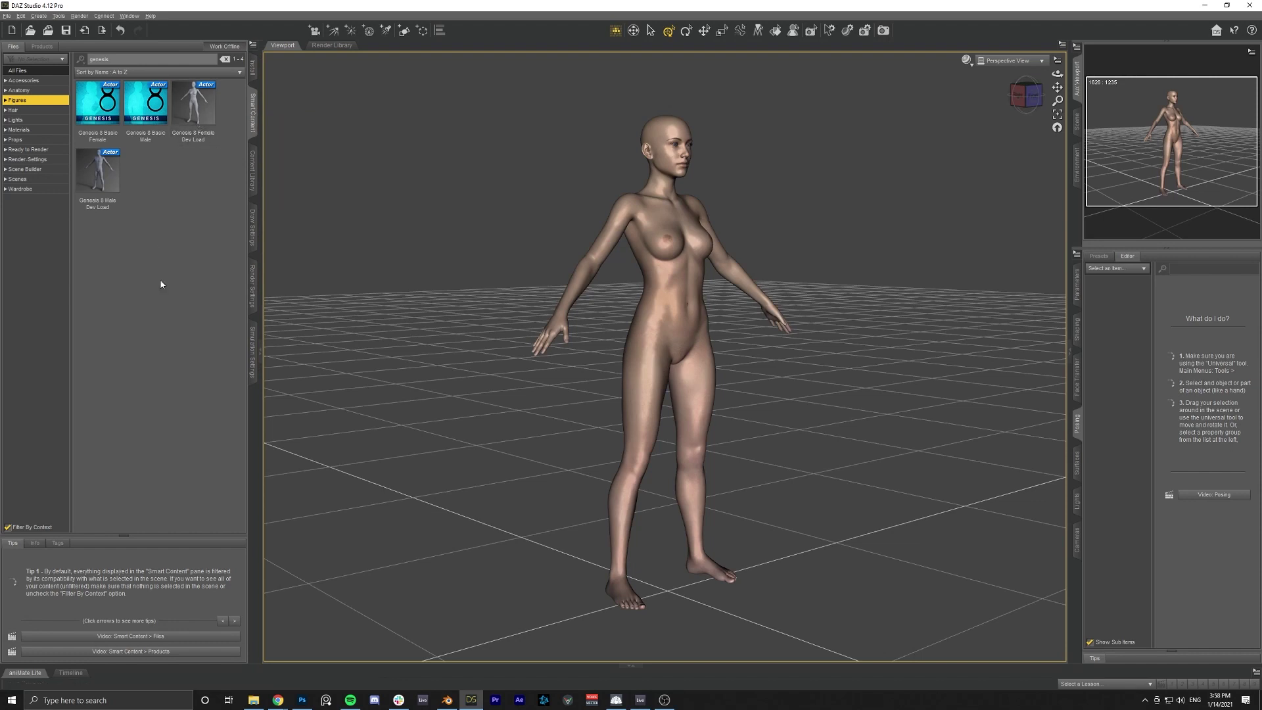
click(700, 305)
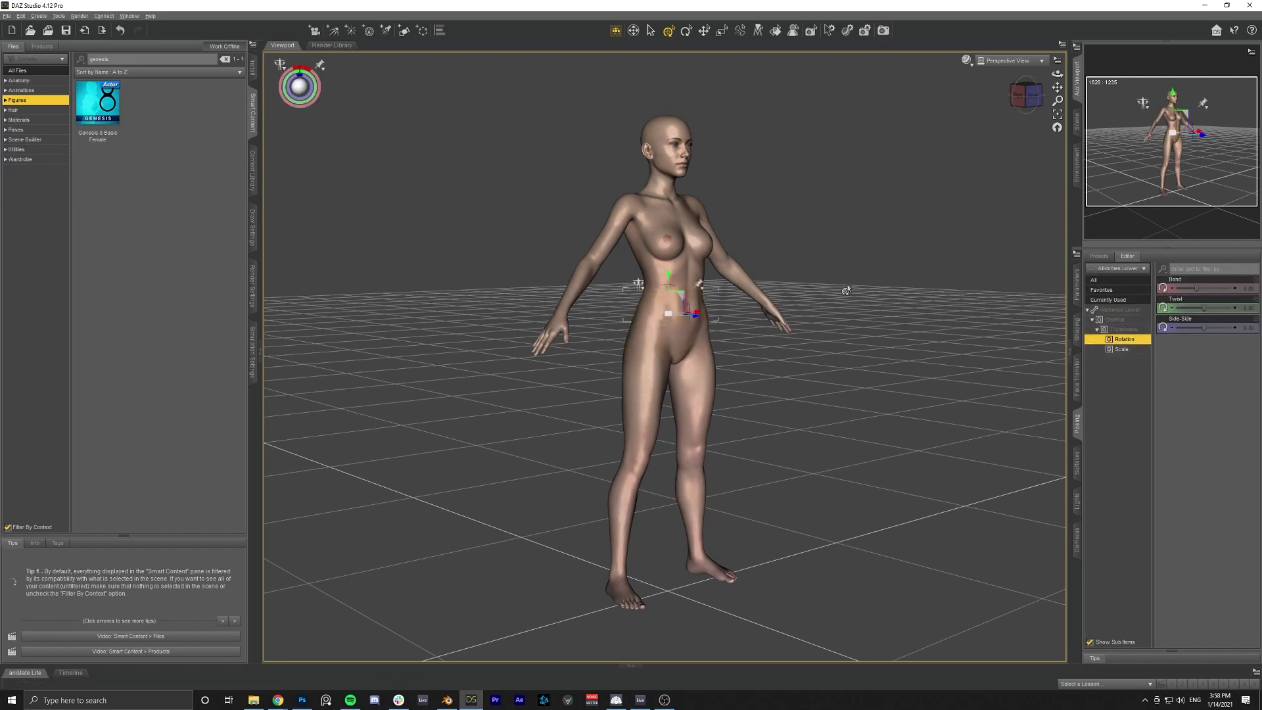
Apply the Base Pose Standing A preset to the female figure.
click(16, 130)
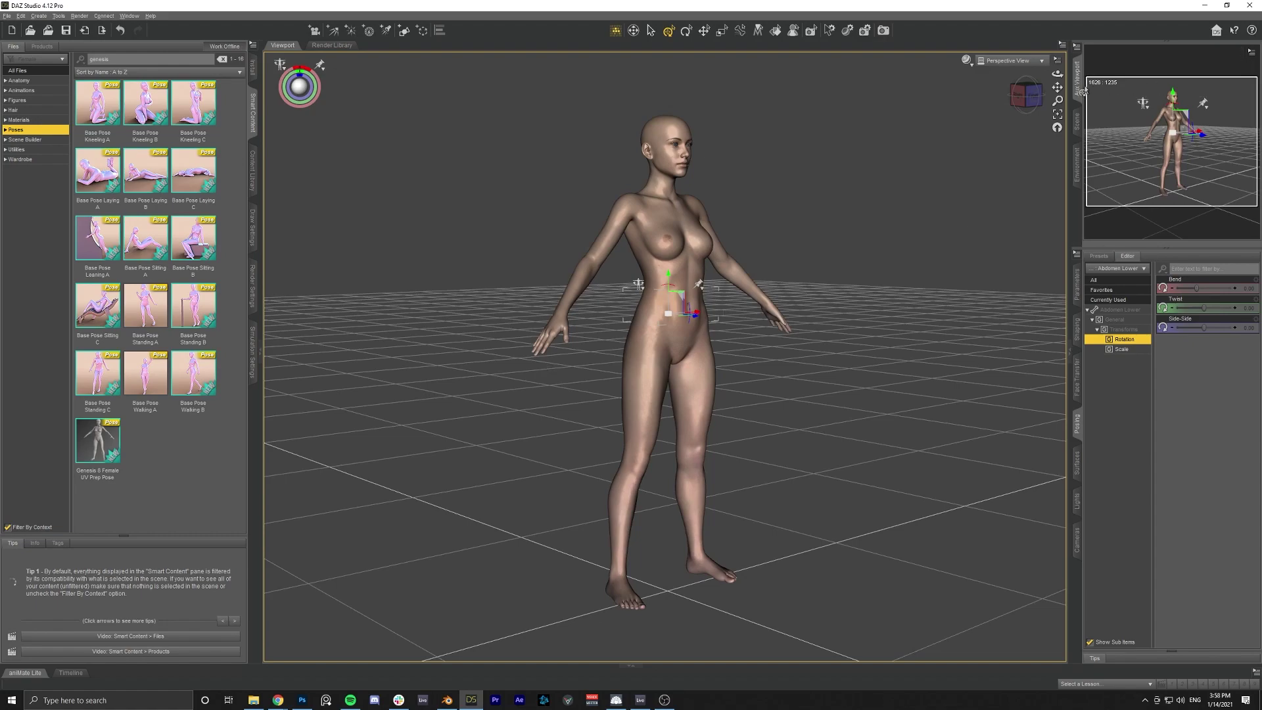
drag(1022, 96, 1013, 98)
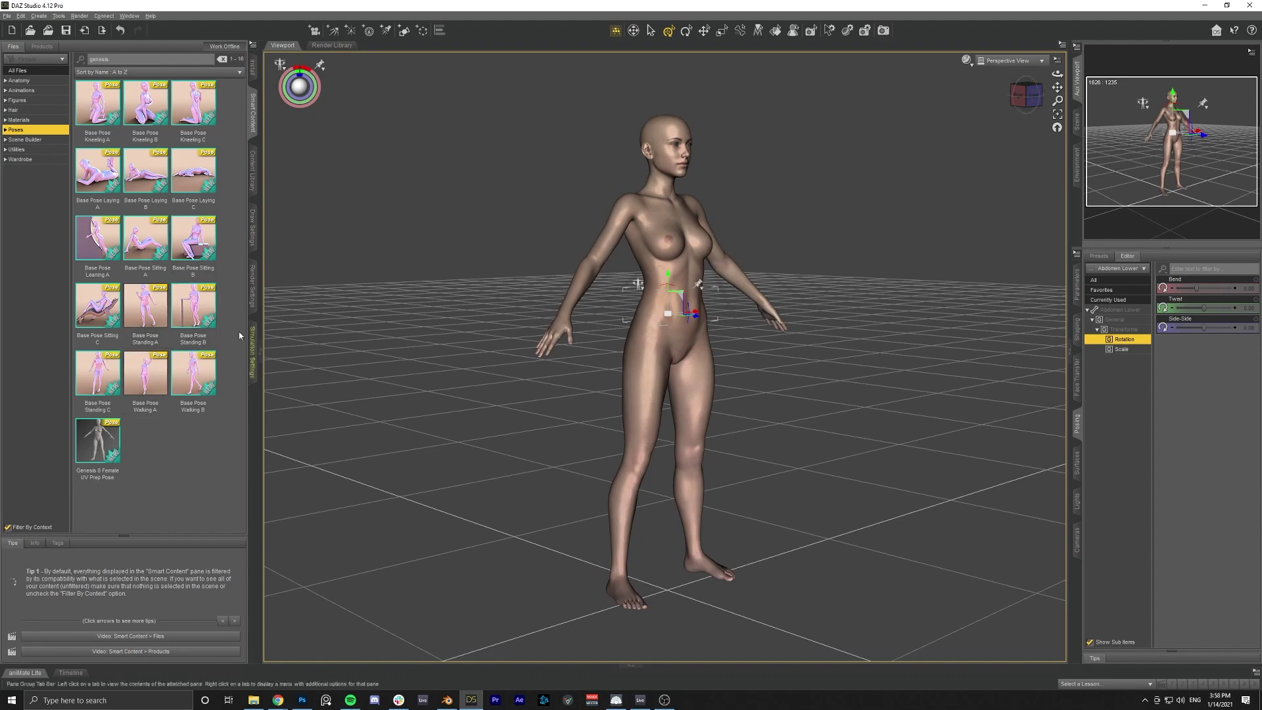
click(146, 311)
Inspect the posed figure from behind, then deselect her and return to front view.
click(1025, 94)
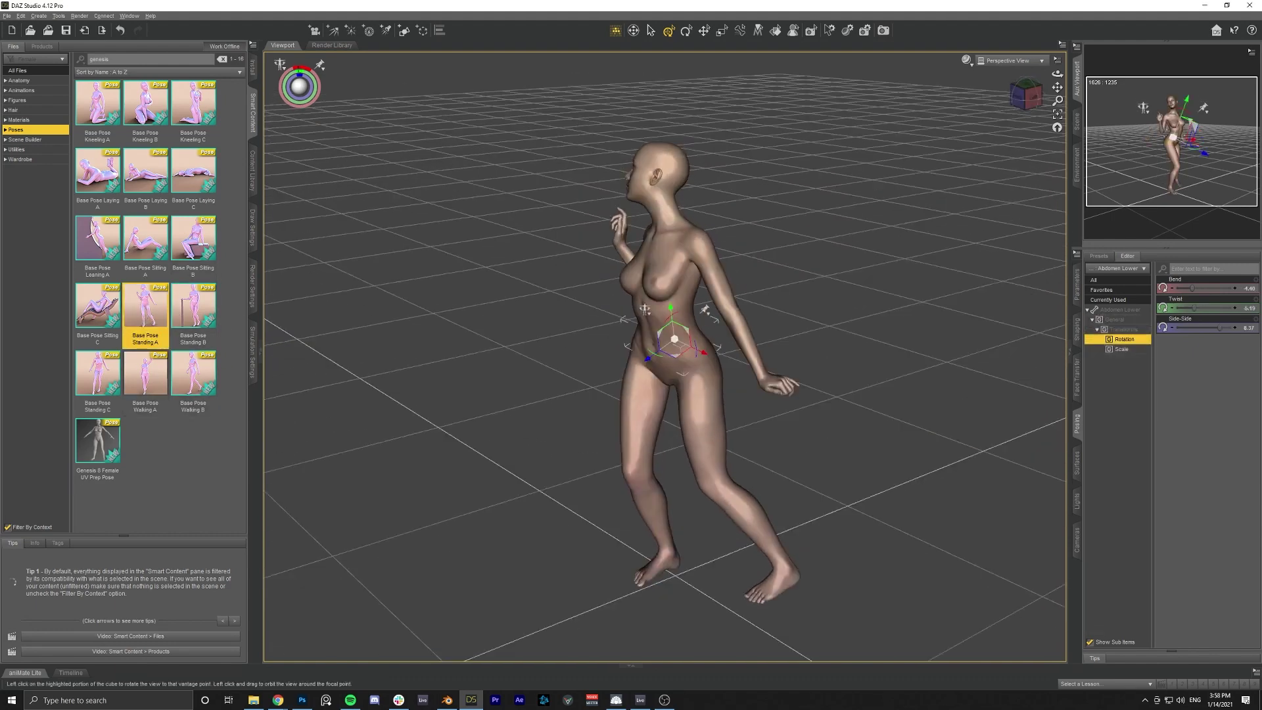
click(1026, 94)
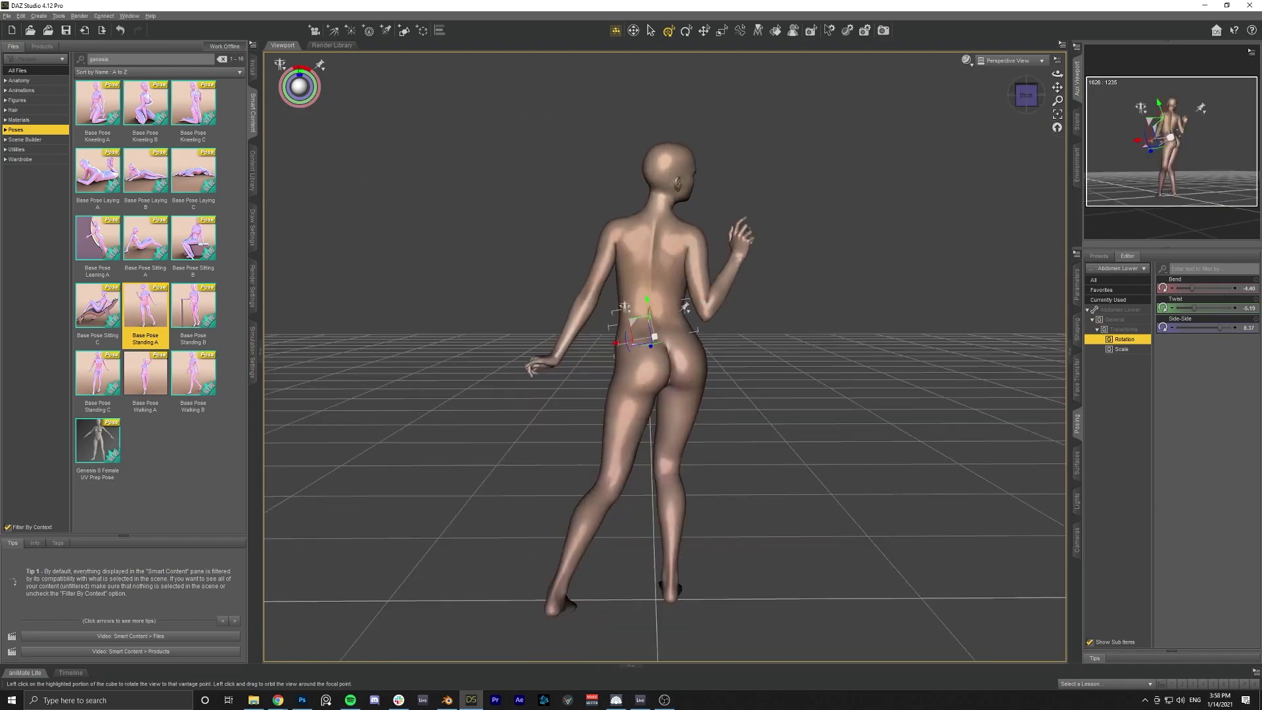
drag(1025, 94, 868, 416)
click(1008, 93)
click(1026, 94)
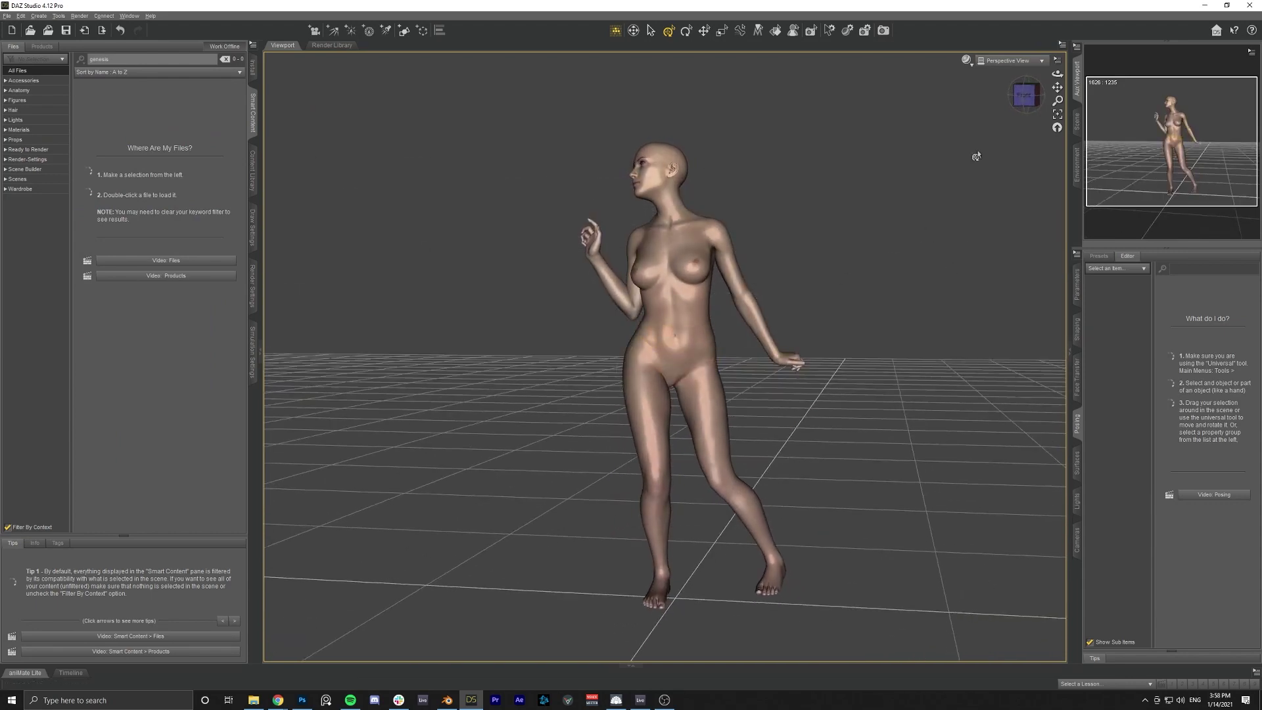
Reposition the right arm by dragging its hand, discarding a trial leg kick.
click(1028, 103)
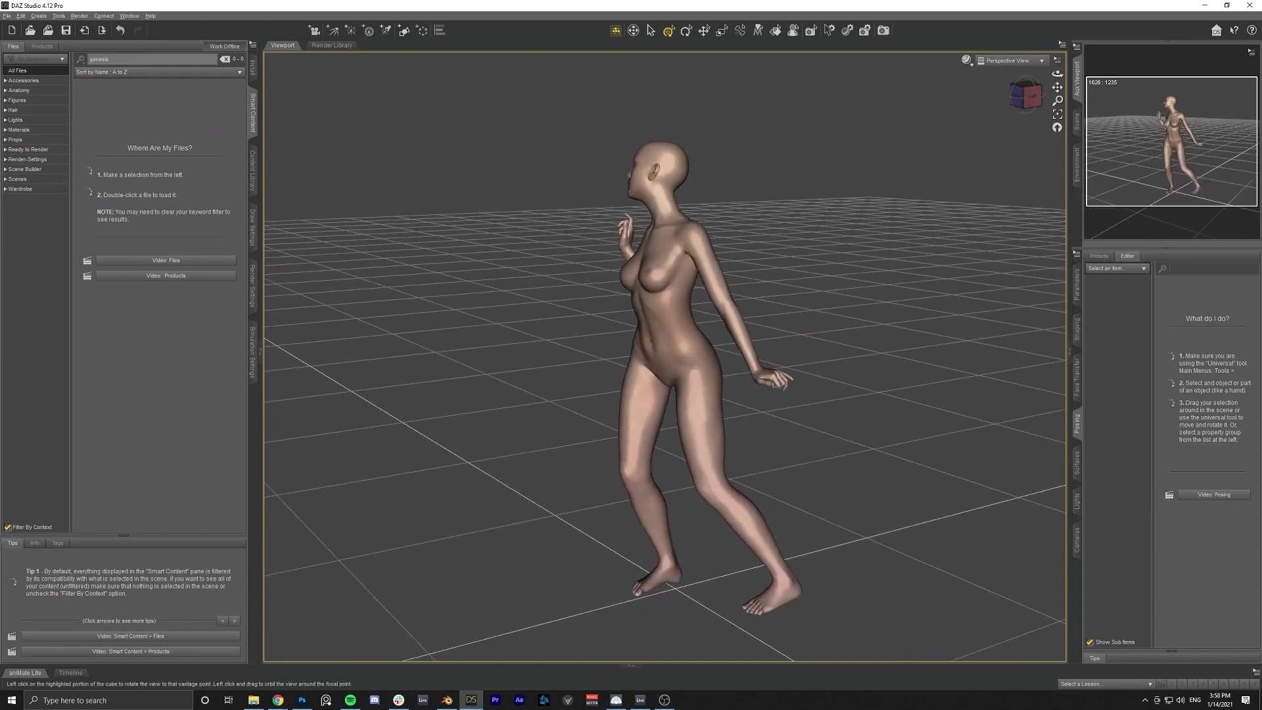
click(1025, 94)
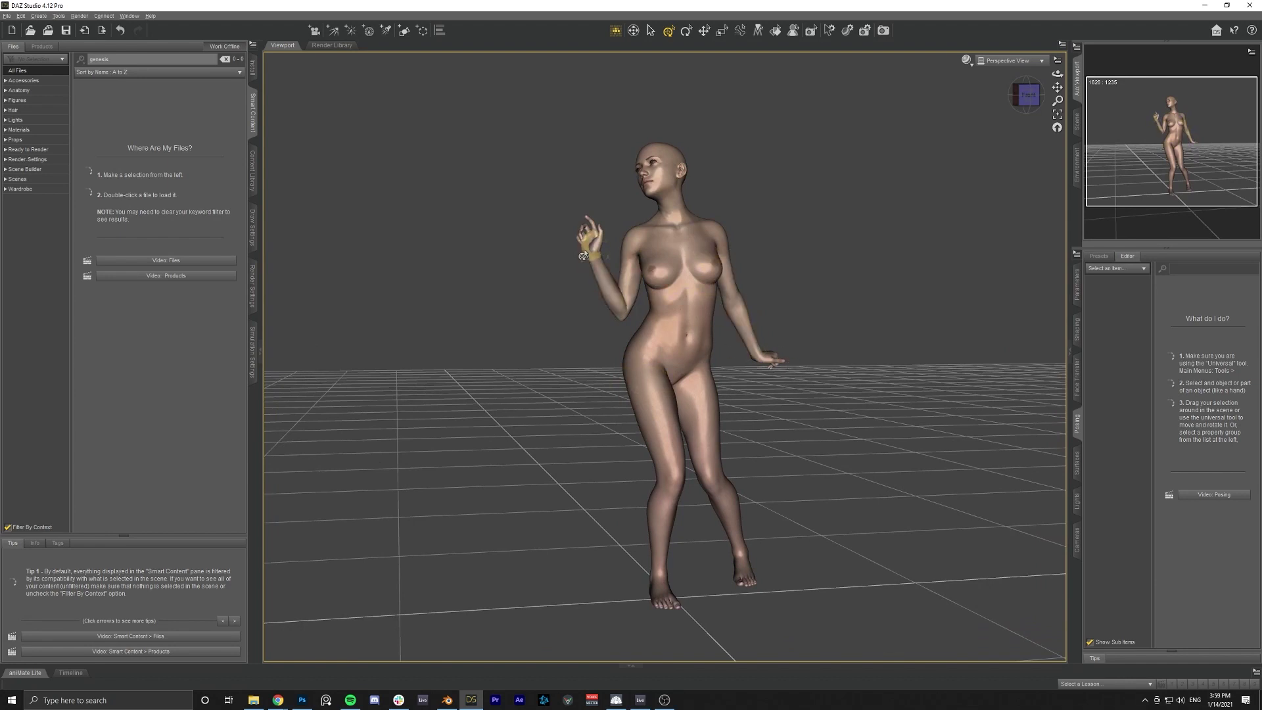
drag(583, 255, 527, 306)
drag(1009, 106, 950, 125)
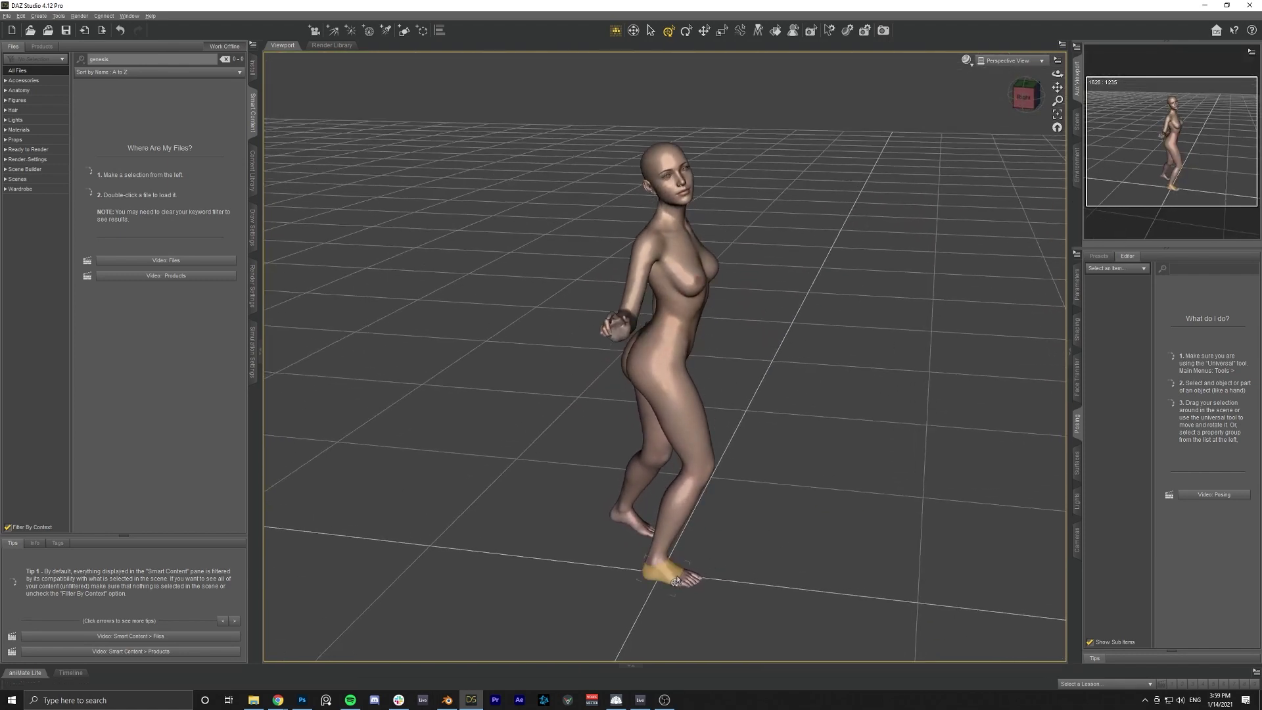
drag(673, 581, 578, 530)
key(ctrl+z)
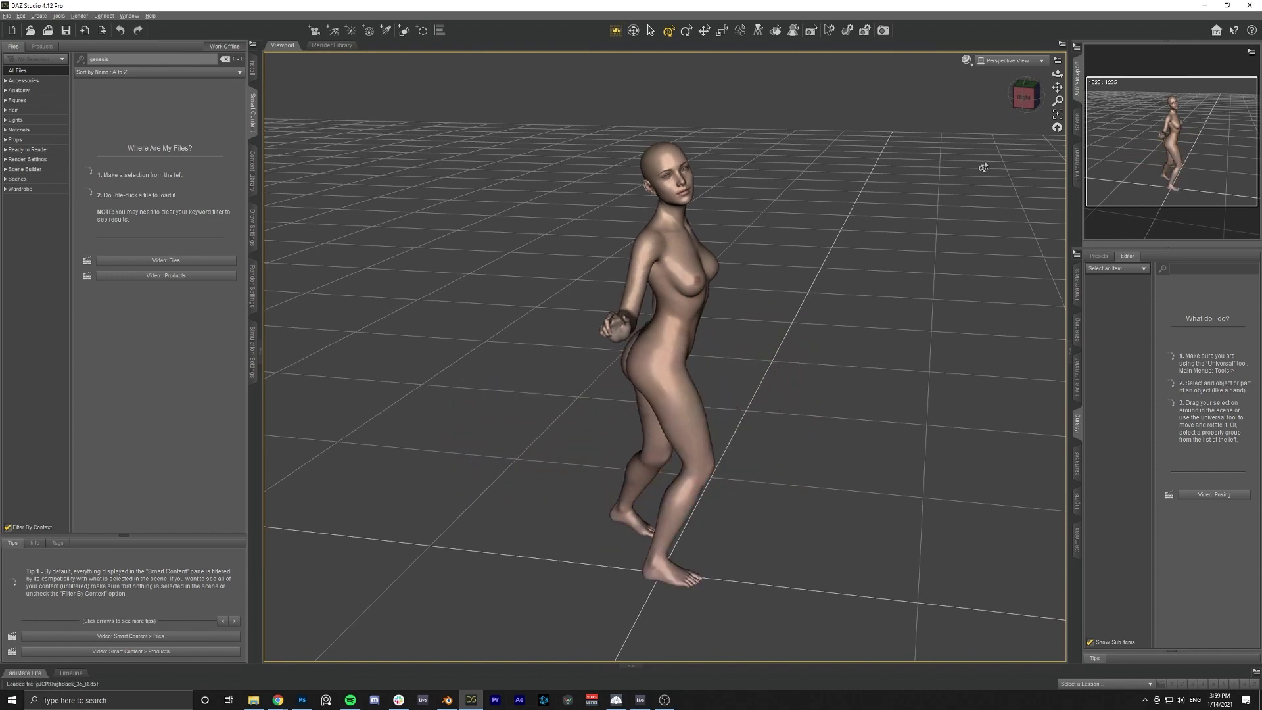
Bring the left hand in front of the chest, after undoing a sideways arm raise.
mouse_move(1026, 98)
mouse_down()
mouse_move(1113, 95)
mouse_move(1039, 99)
mouse_move(1035, 112)
mouse_up()
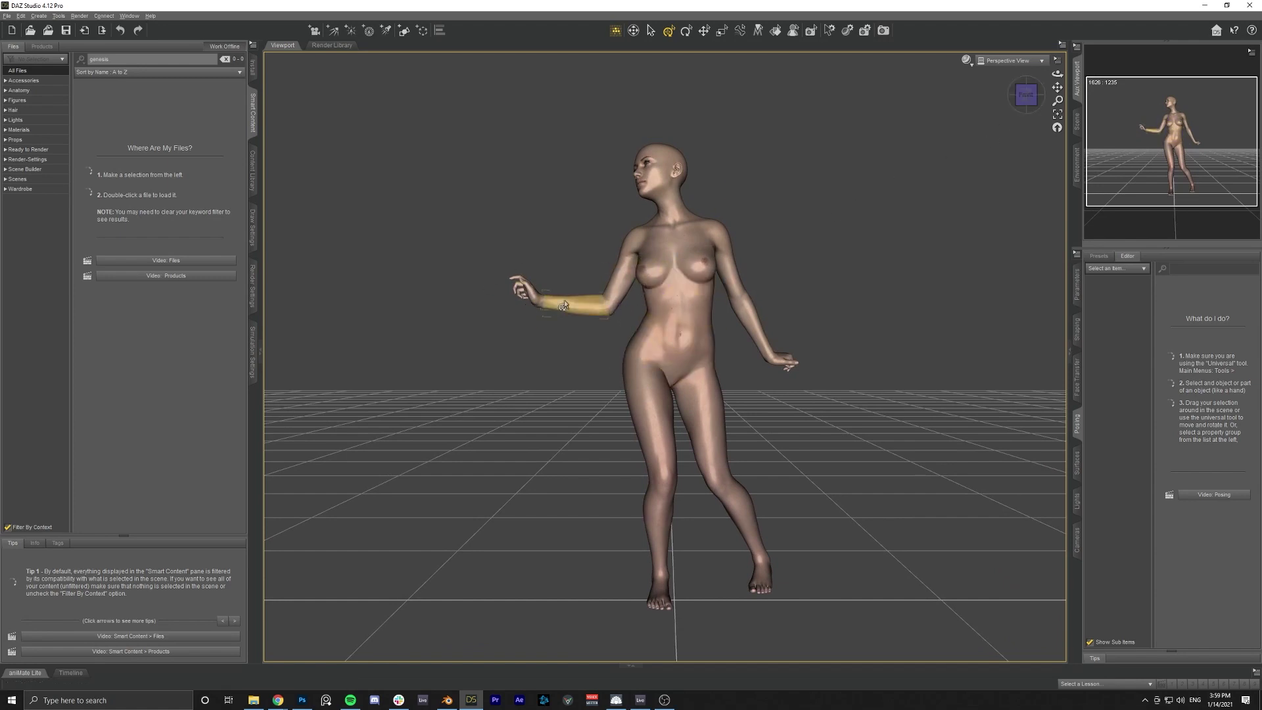
drag(560, 312, 584, 257)
key(ctrl+z)
click(1033, 94)
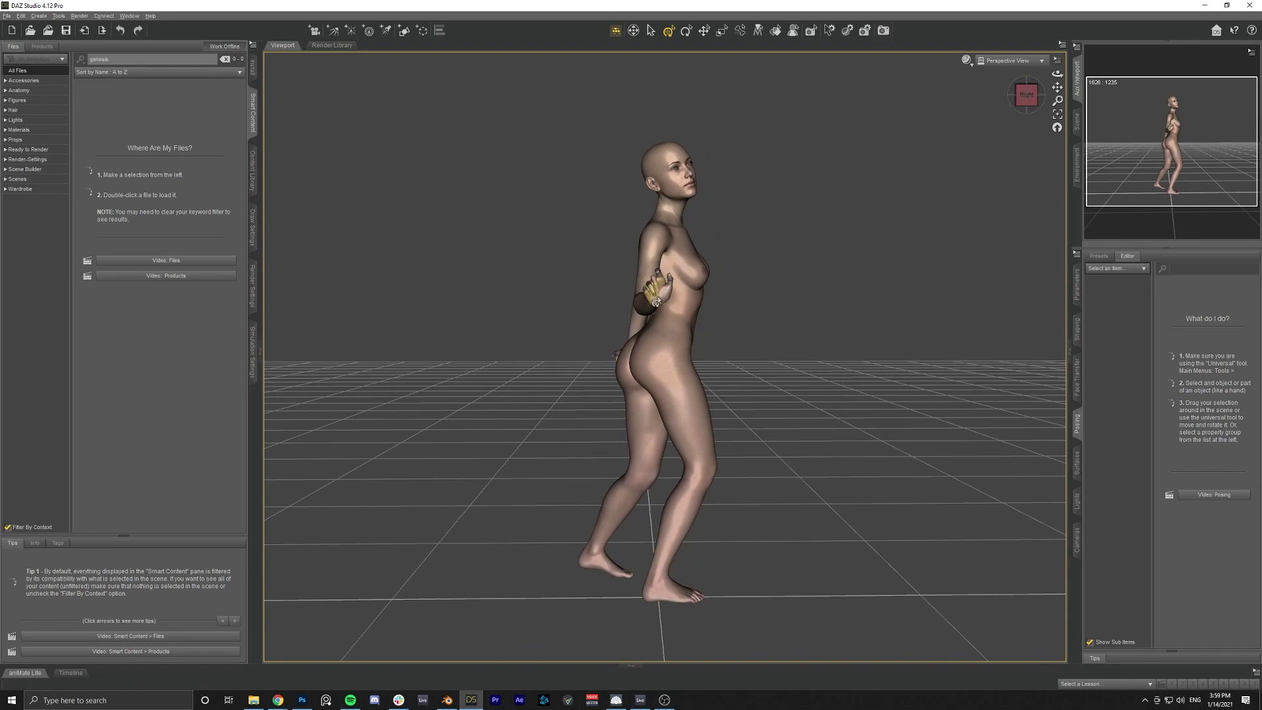
drag(652, 307, 713, 295)
Try several right shoulder bend rotations from the side view, undoing each one.
click(1032, 93)
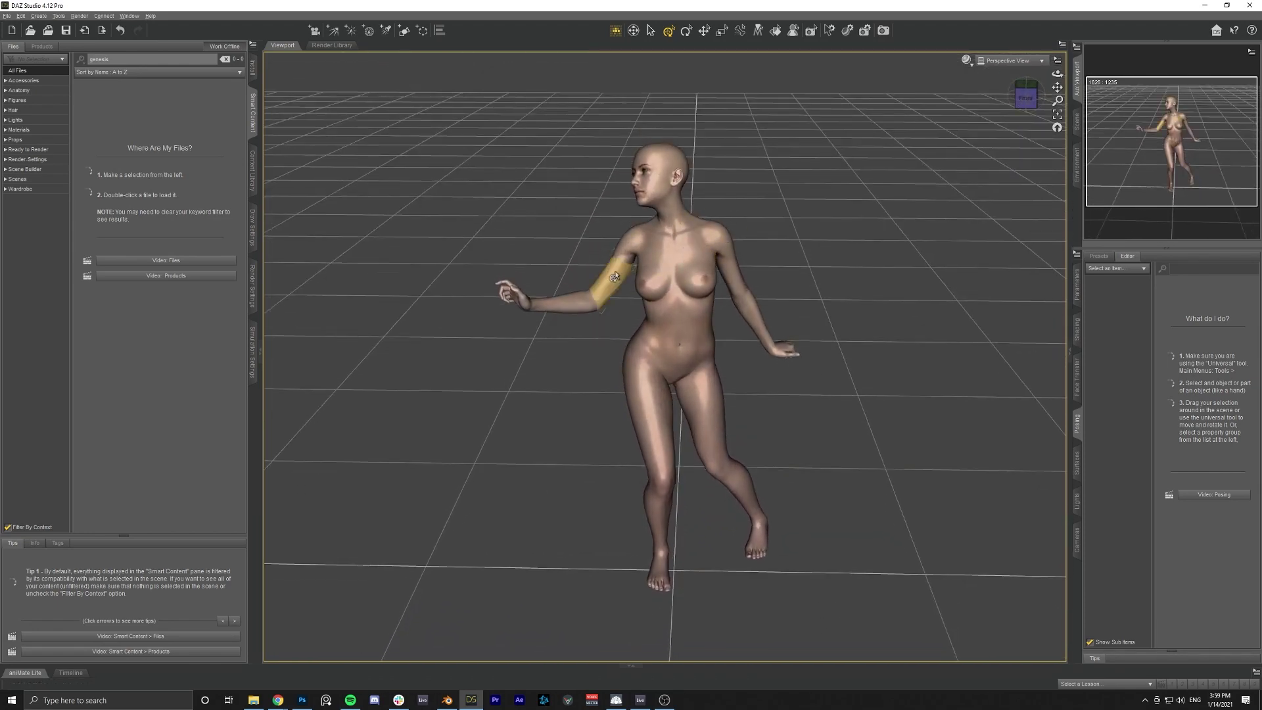
click(610, 283)
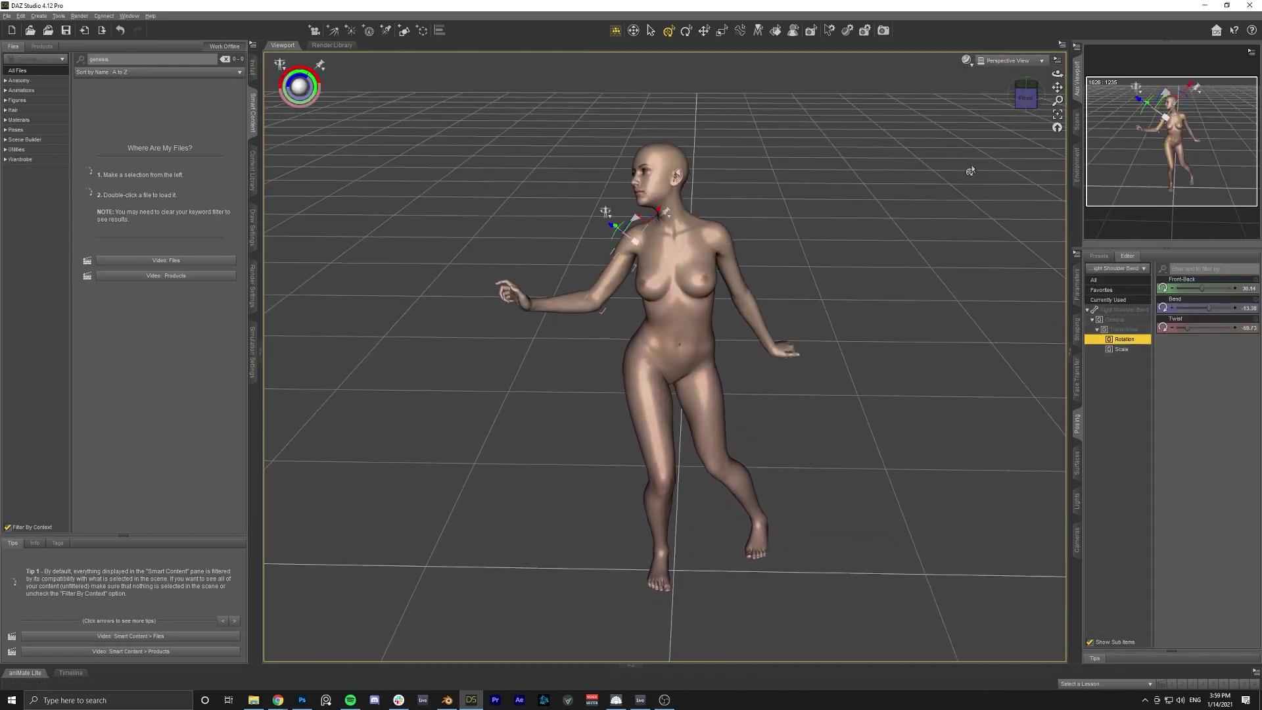
click(1036, 100)
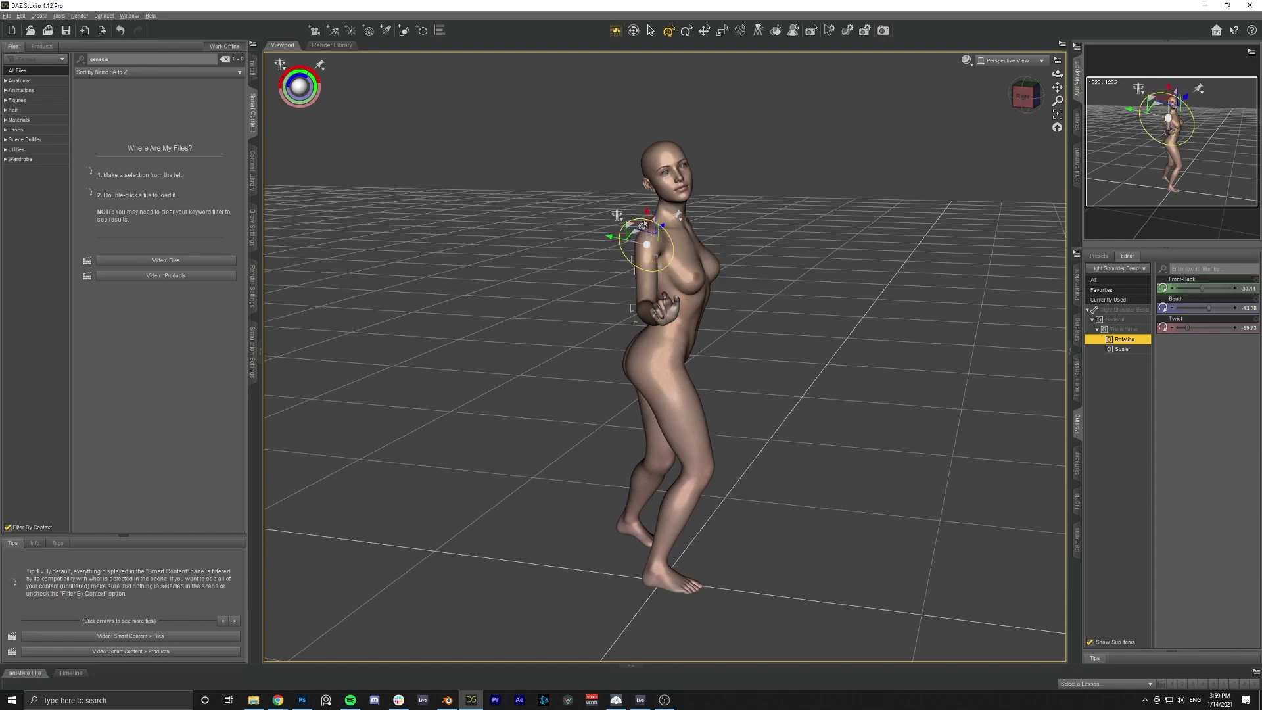
drag(642, 224, 720, 243)
key(ctrl+z)
key(ctrl+z)
drag(621, 243, 656, 247)
key(ctrl+z)
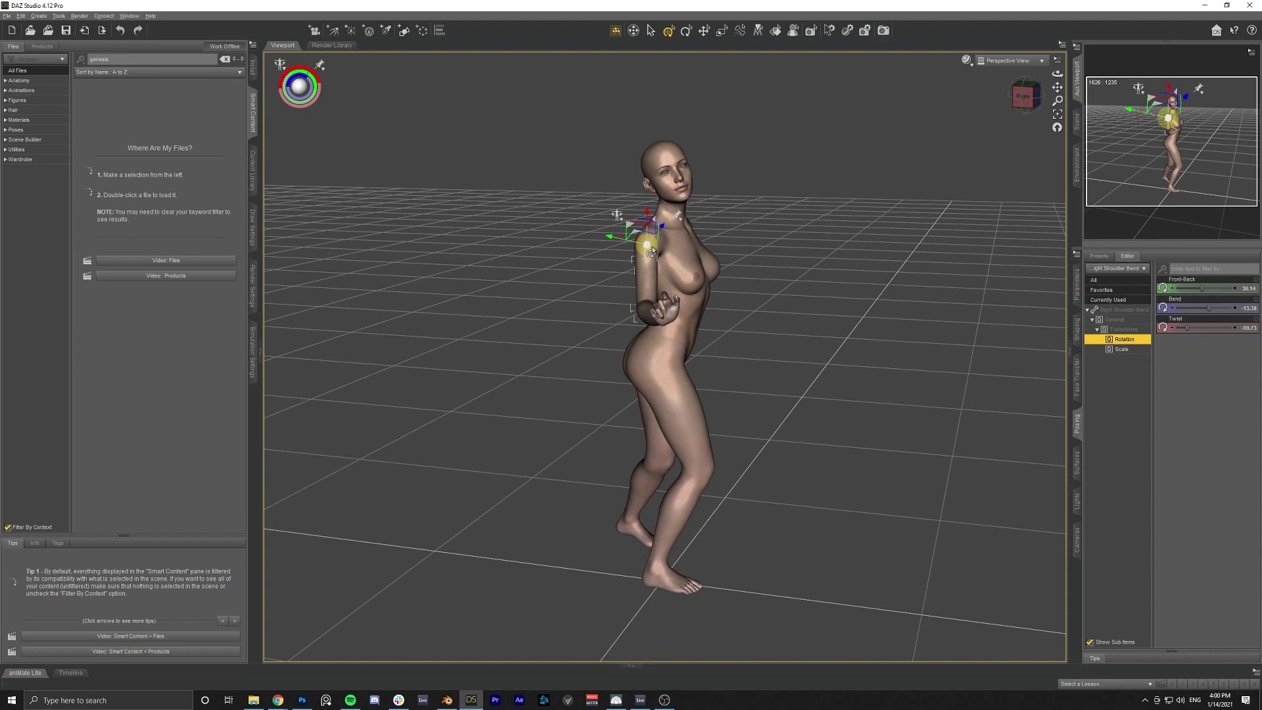
drag(651, 252, 673, 227)
key(ctrl+z)
Bend the right arm so the hand ends near her chest, then reframe the view.
alt+drag(968, 137, 826, 226)
click(754, 314)
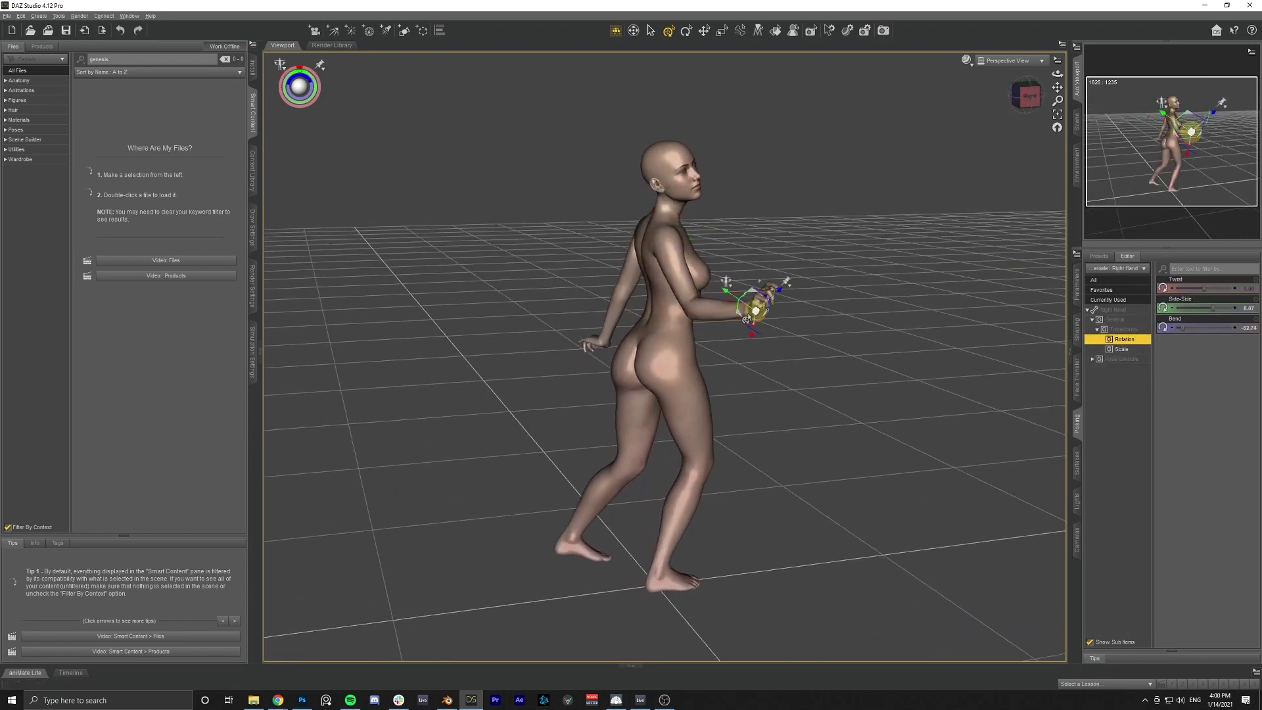
drag(769, 333, 807, 352)
key(ctrl+z)
click(765, 320)
mouse_move(753, 318)
mouse_down()
mouse_move(805, 271)
mouse_move(736, 296)
mouse_move(809, 226)
mouse_move(688, 311)
mouse_move(644, 207)
mouse_move(859, 274)
mouse_move(768, 299)
mouse_up()
click(1029, 104)
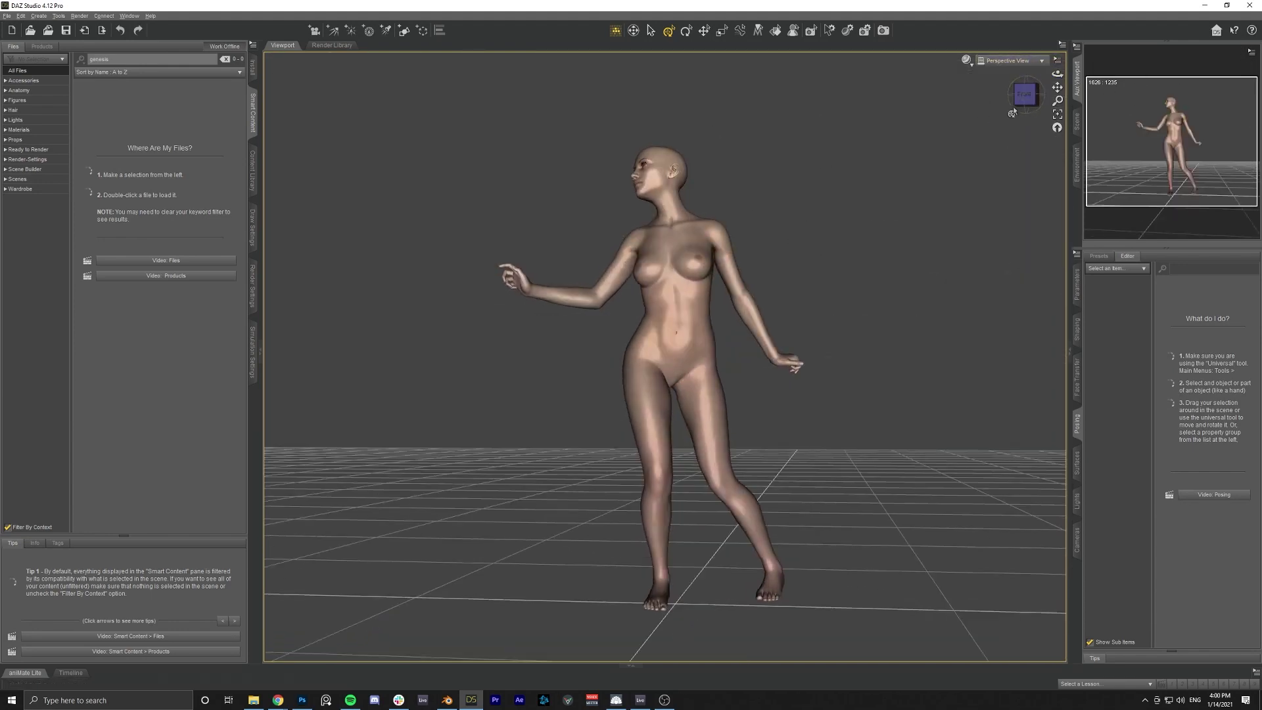
drag(1023, 94, 947, 164)
drag(1056, 87, 953, 114)
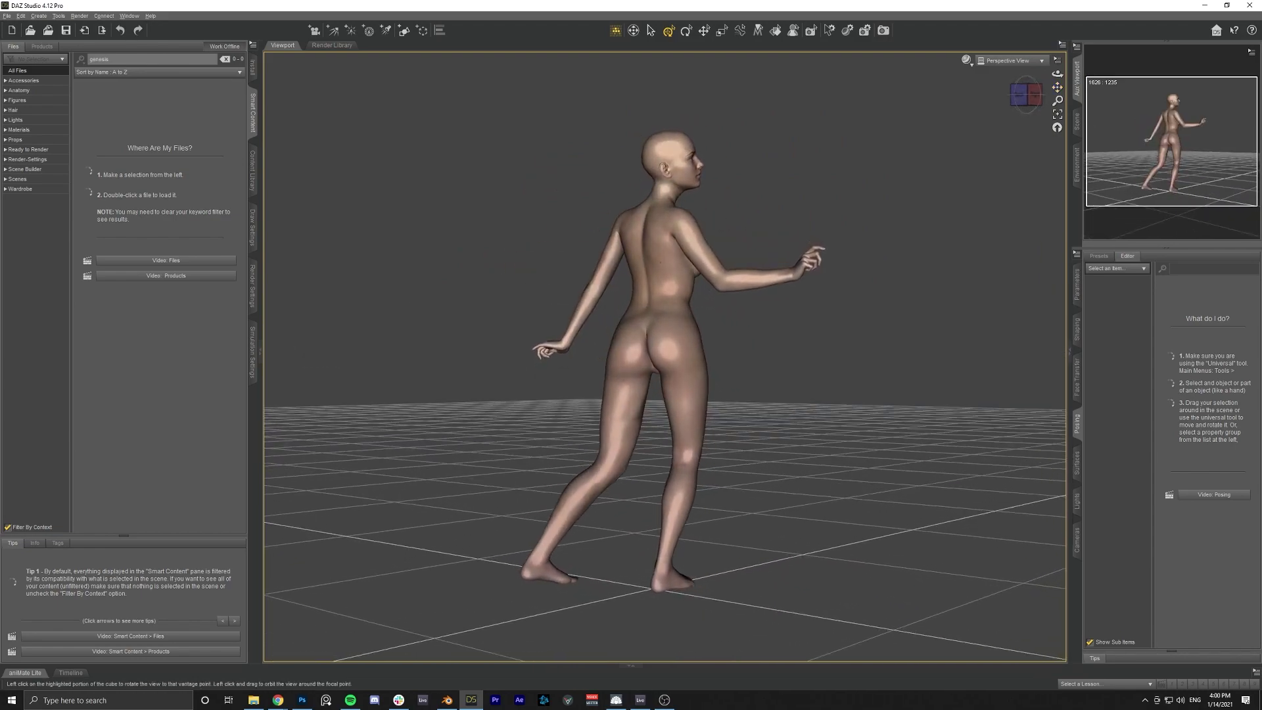
Select the left shoulder and rotate the left arm upward overhead.
click(1028, 96)
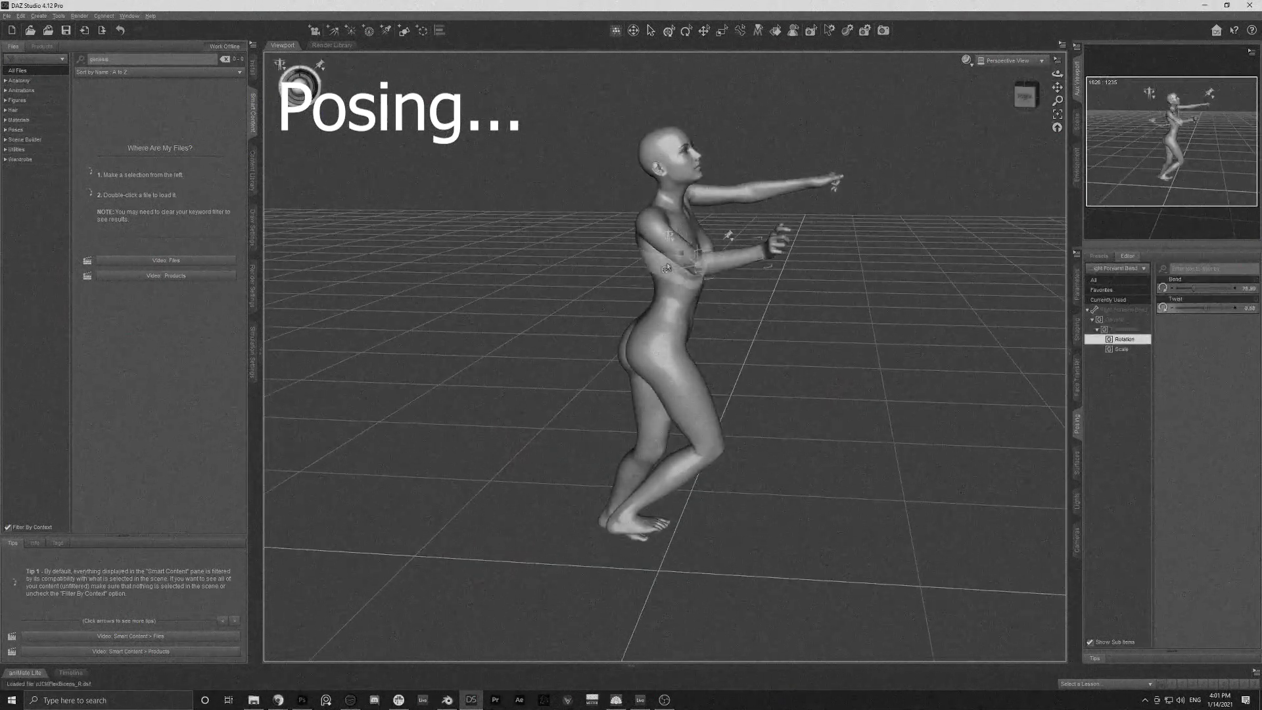
click(777, 273)
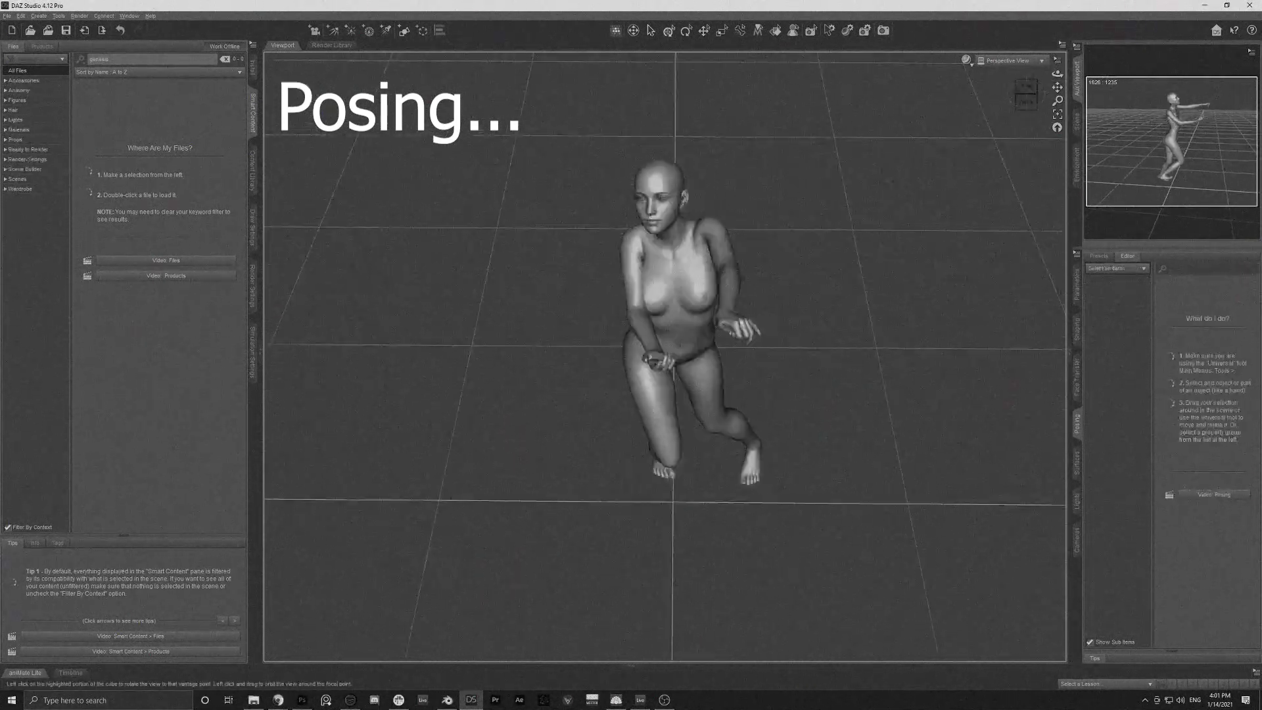
click(730, 270)
drag(730, 269, 737, 202)
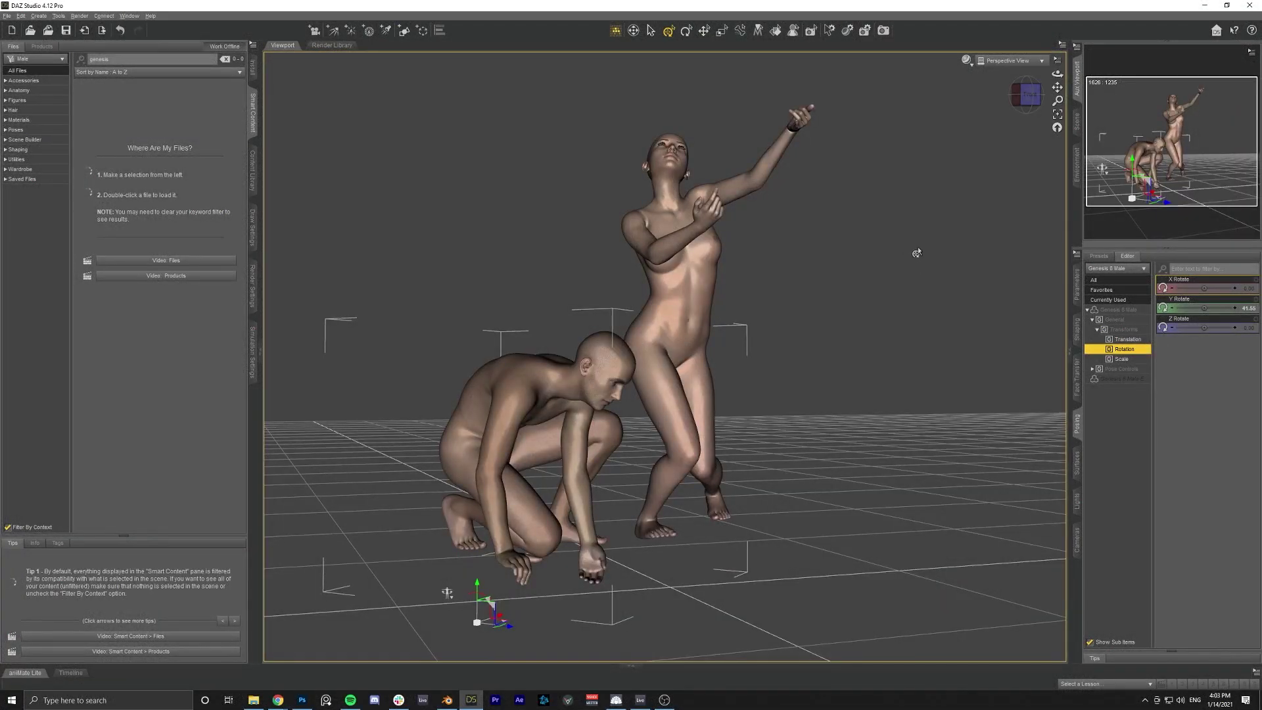
drag(1024, 98, 1000, 100)
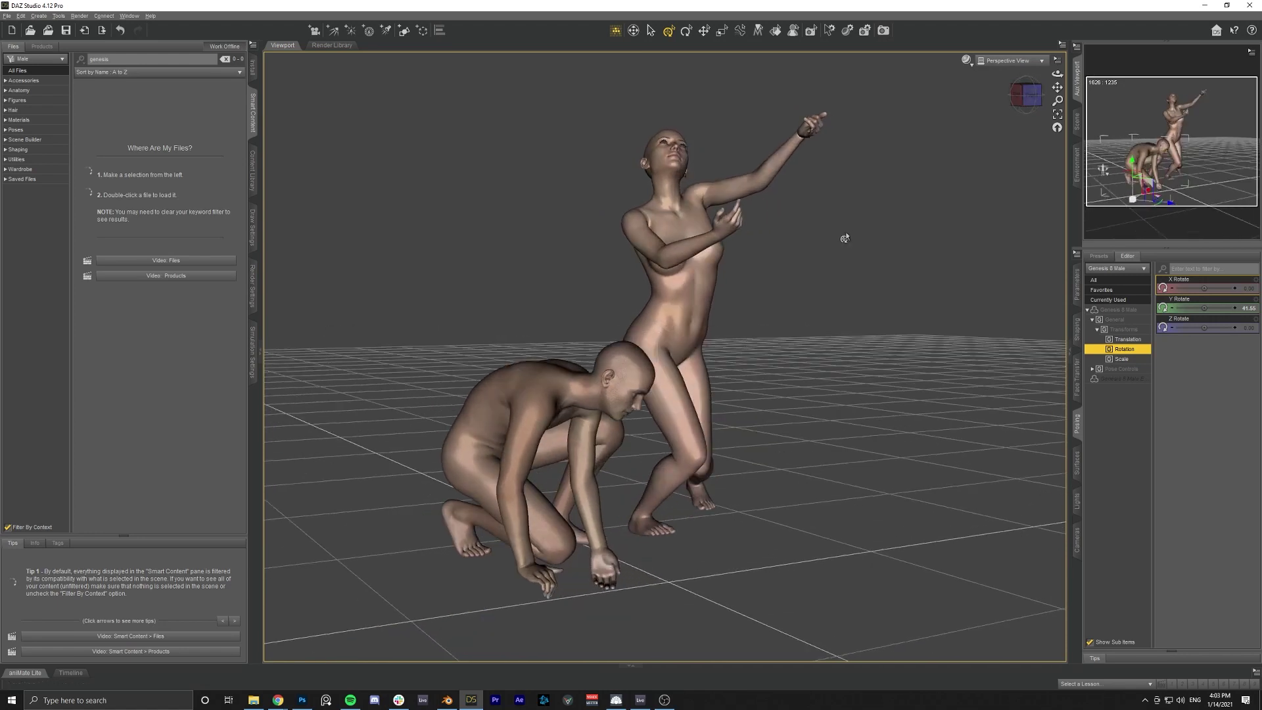
Export the scene as Wavefront Object PoseTest.obj, accepting the default OBJ export options.
click(342, 173)
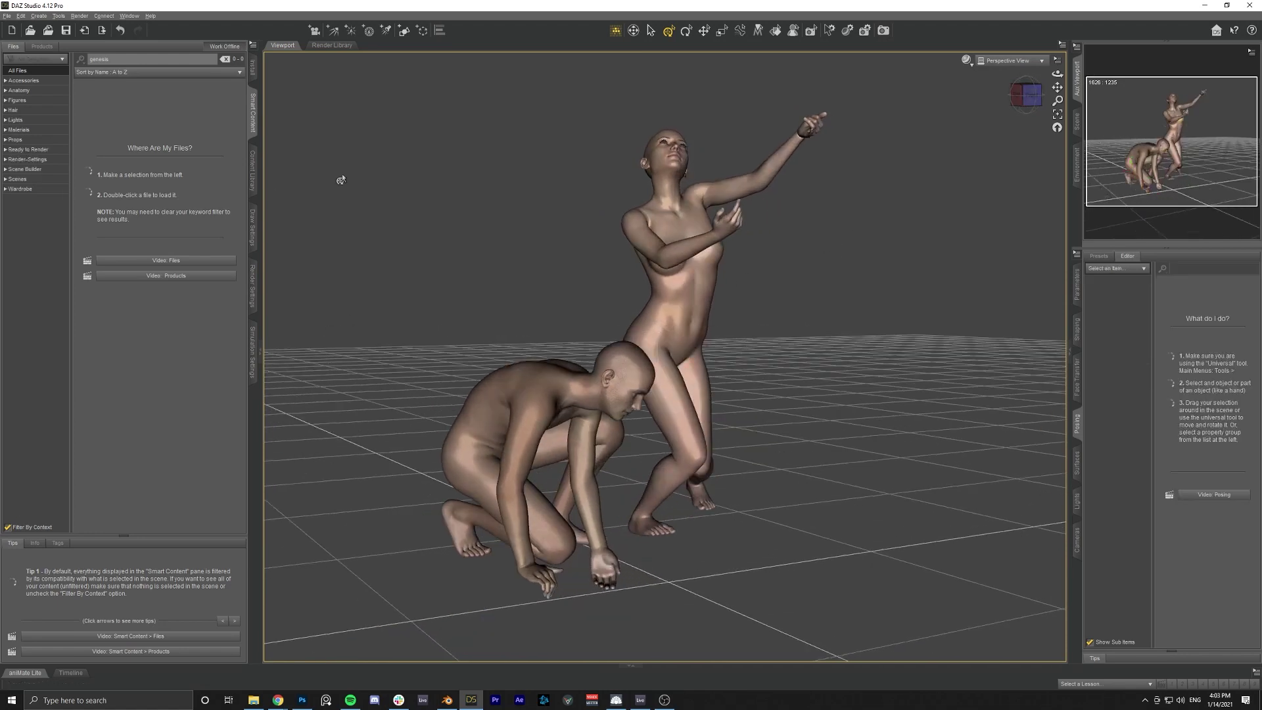
click(8, 15)
click(33, 133)
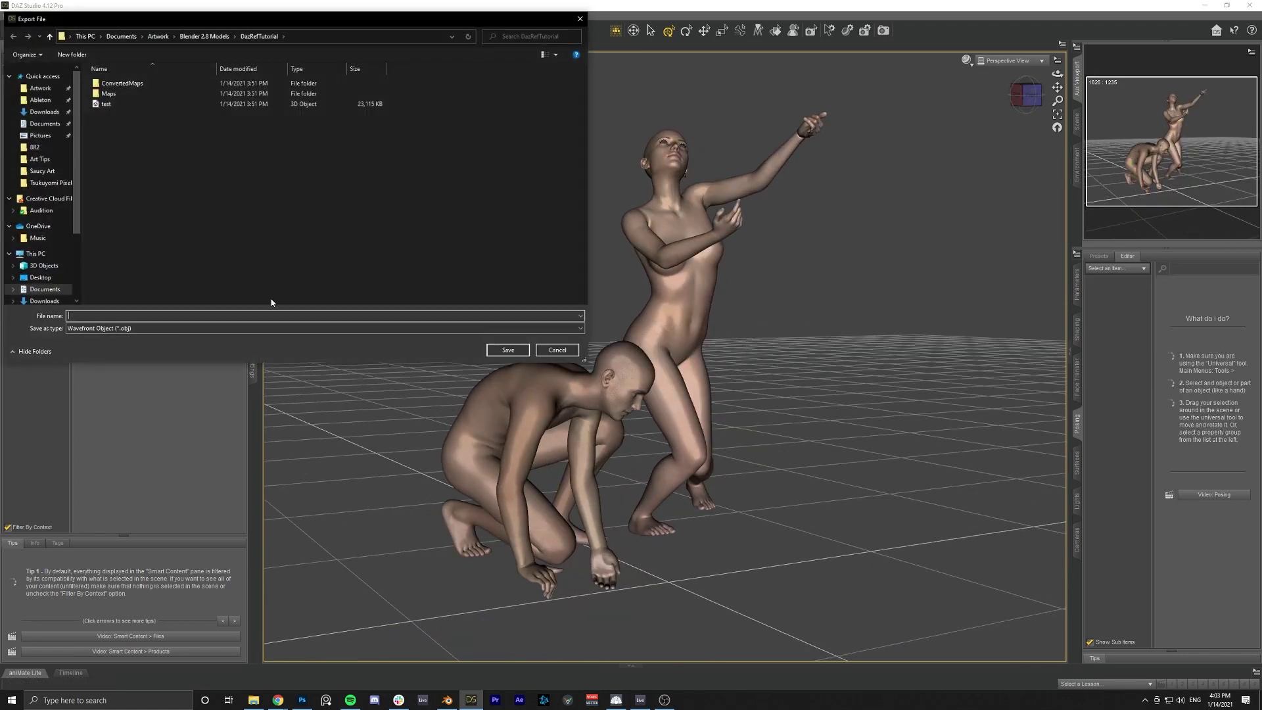
click(105, 328)
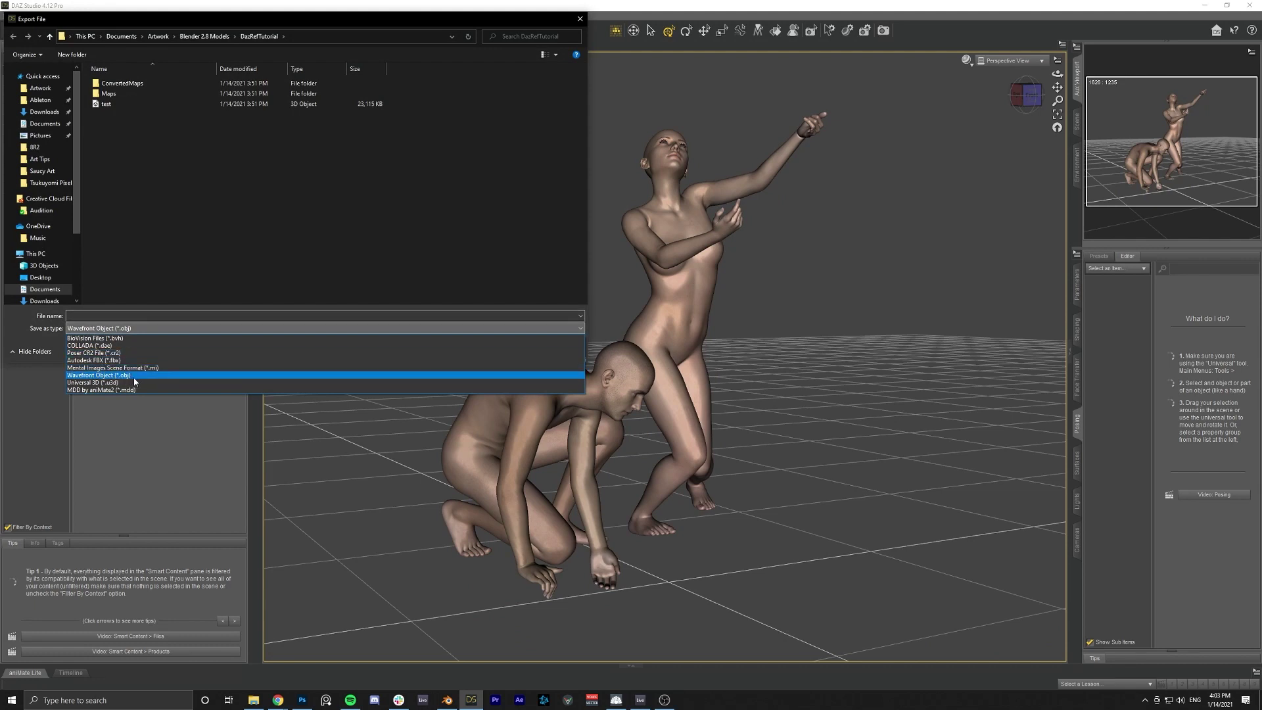
click(134, 378)
click(255, 317)
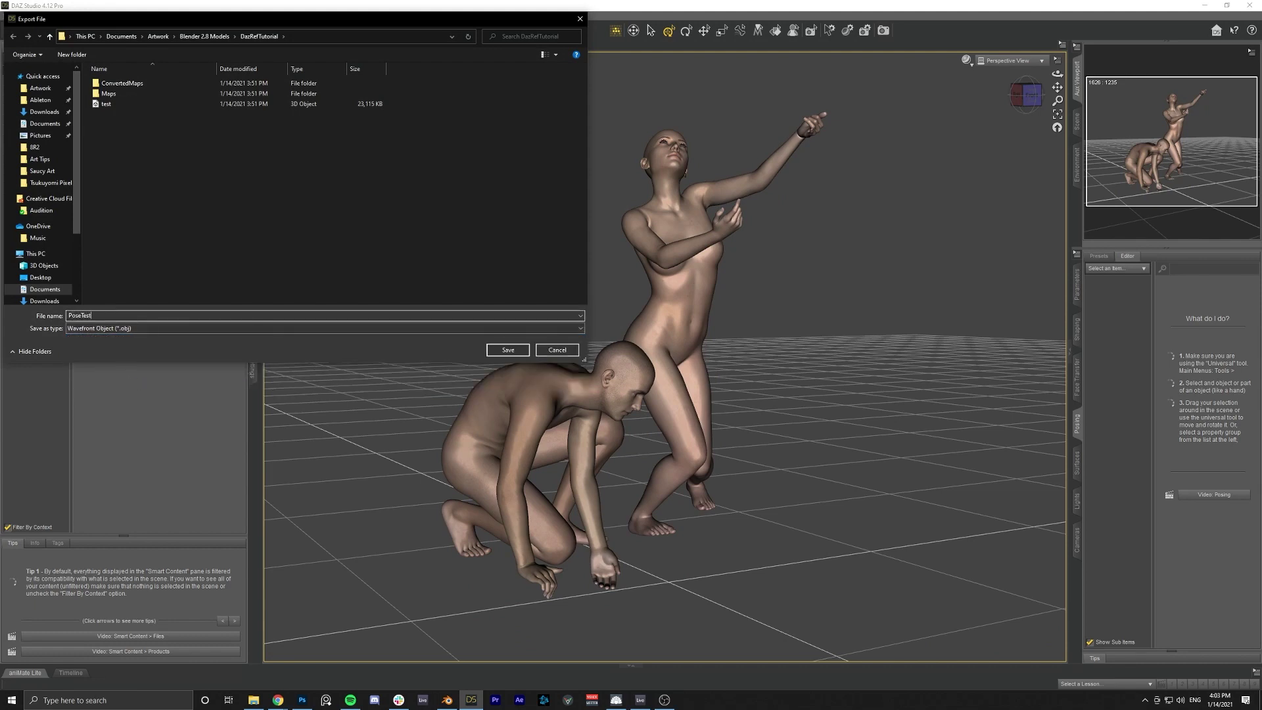
click(515, 348)
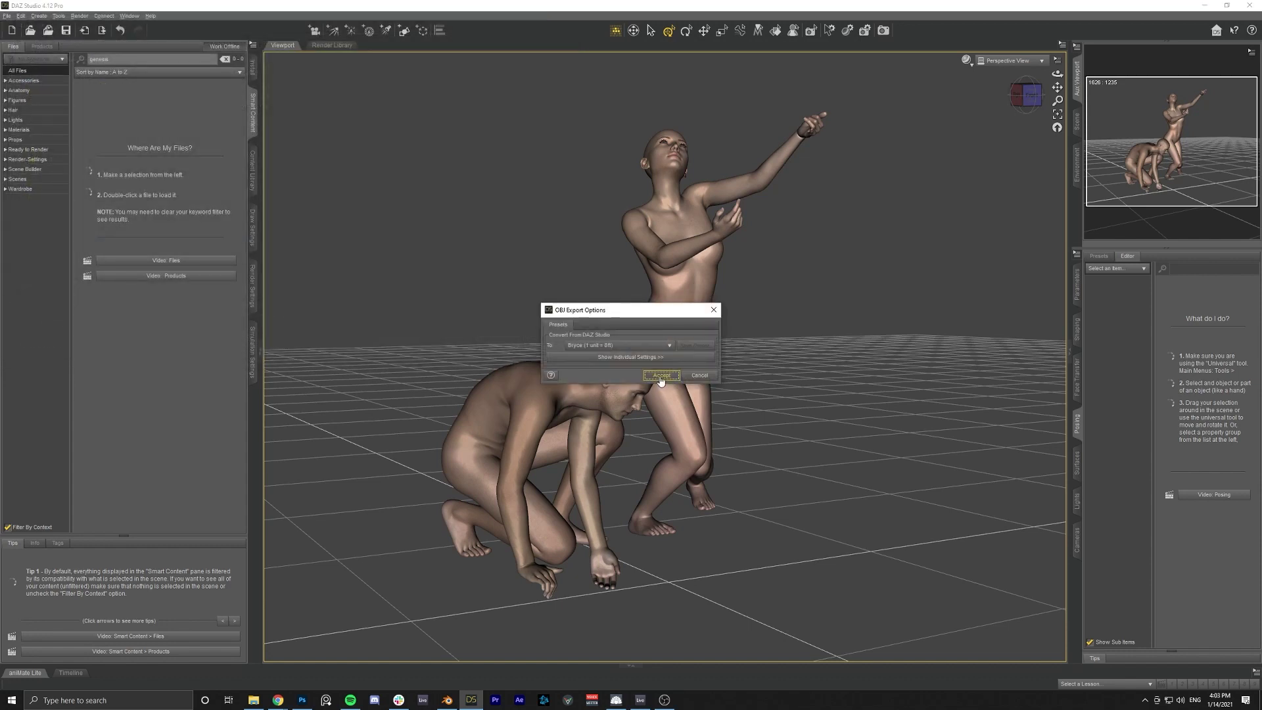
click(660, 376)
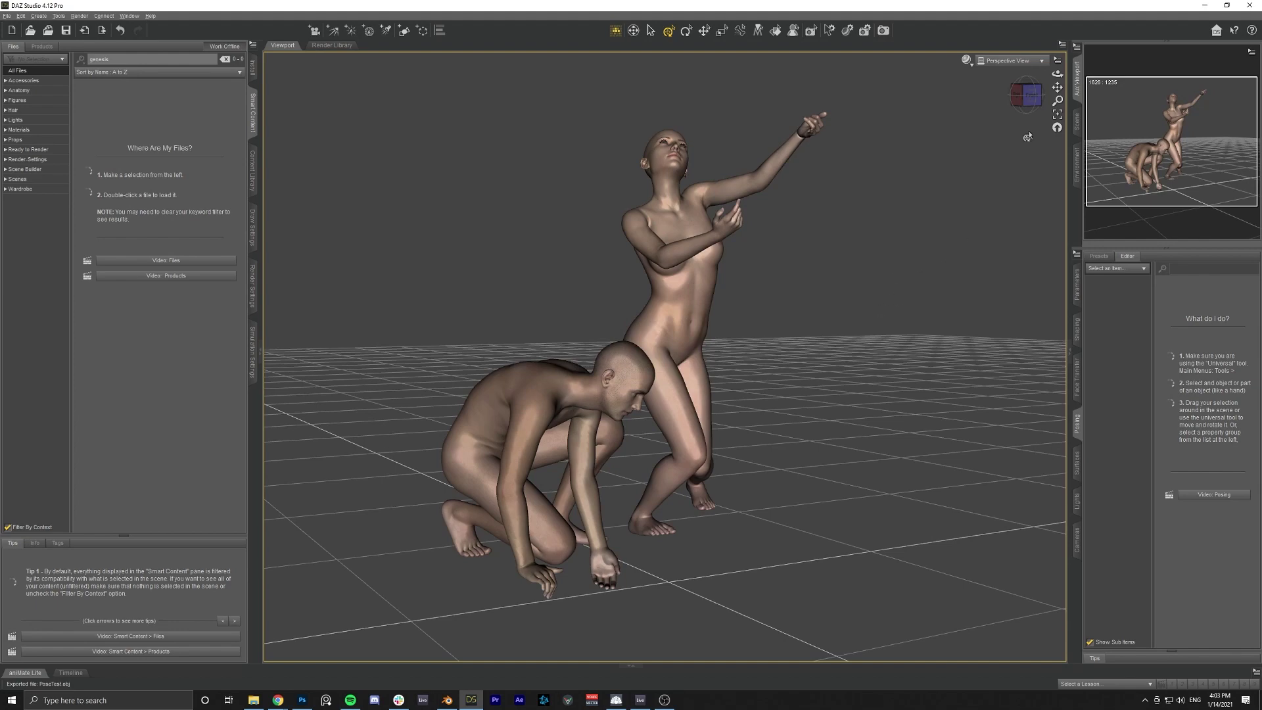
Save the Daz scene as PoseTest.duf with Ctrl+S.
click(1019, 95)
click(1017, 96)
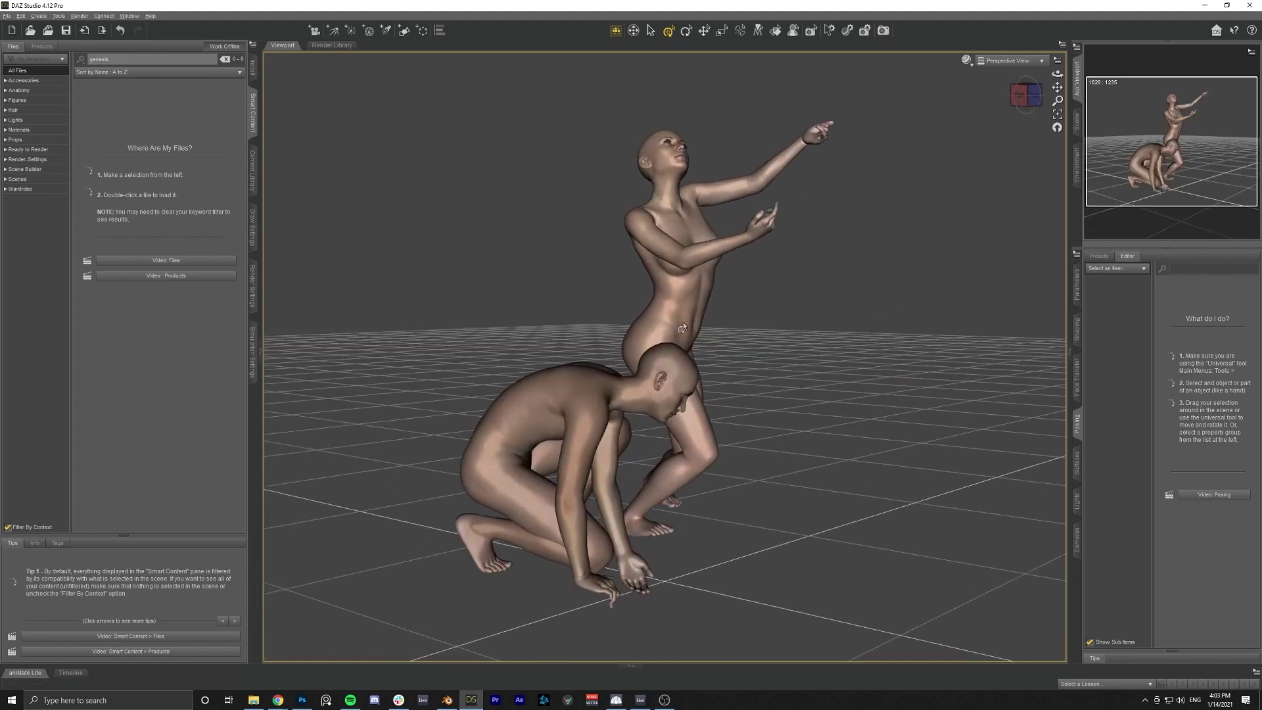
key(ctrl+s)
text(PoseTest)
key(Return)
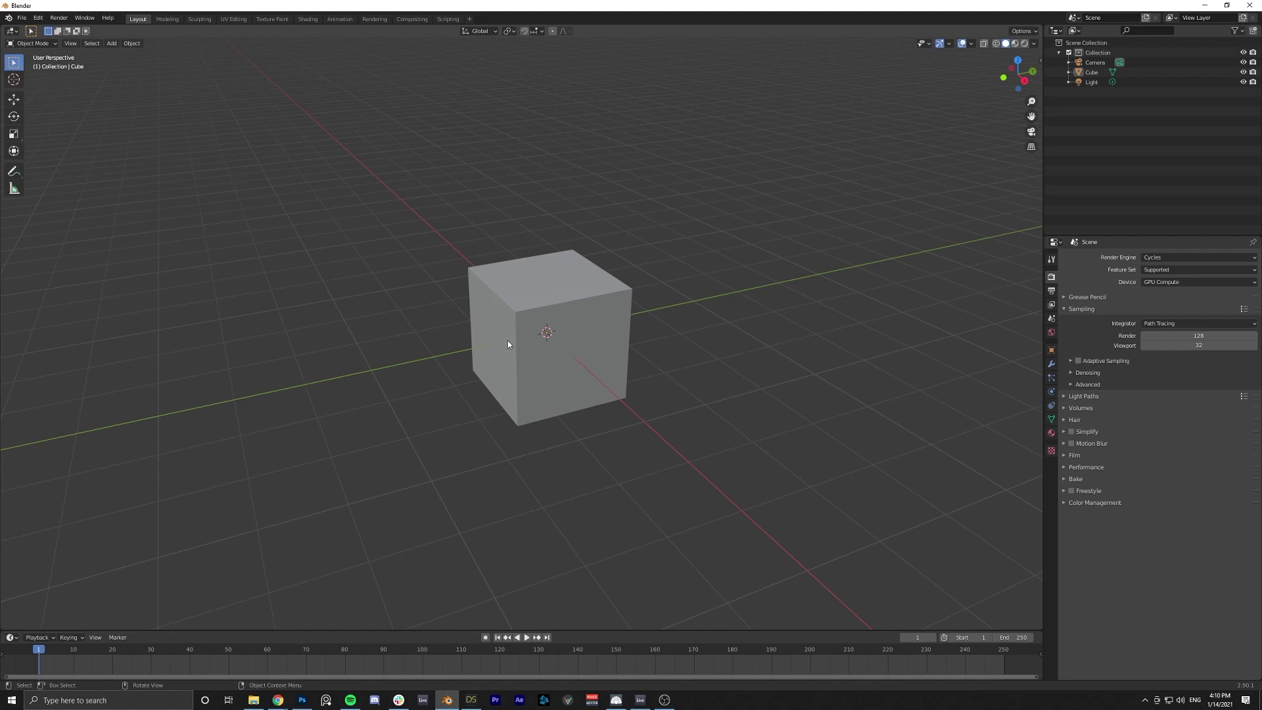
middle_drag(504, 342, 586, 375)
scroll(522, 325, up, 3)
scroll(535, 330, down, 5)
scroll(539, 328, up, 2)
Move the cube constrained to X, Y, then Z, undo, then slide it across the ground plane.
click(586, 375)
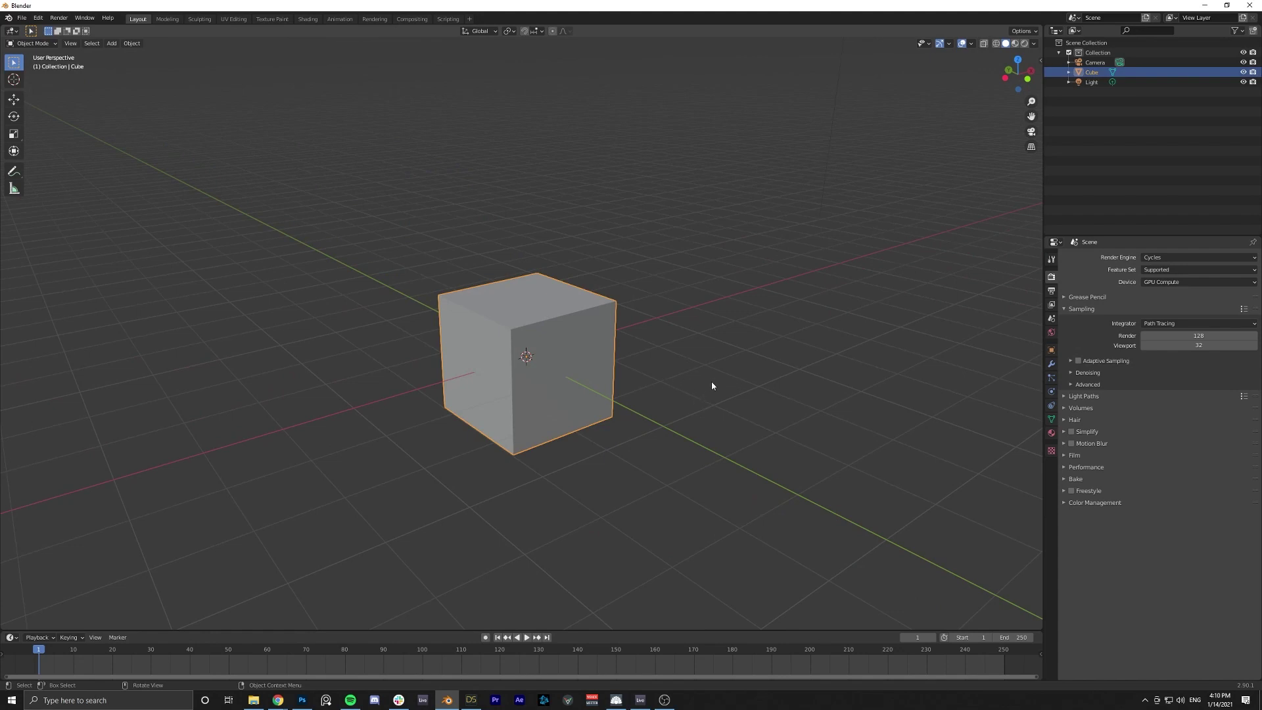
key(g)
key(Escape)
key(g)
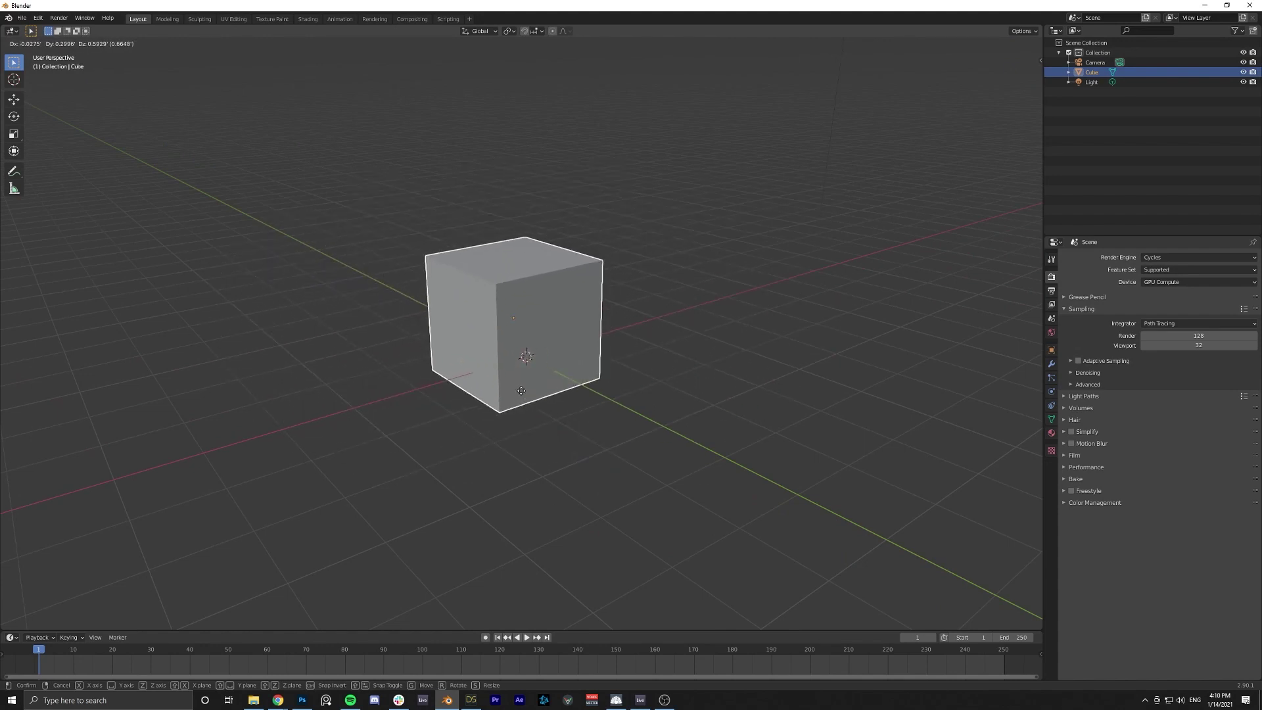
key(x)
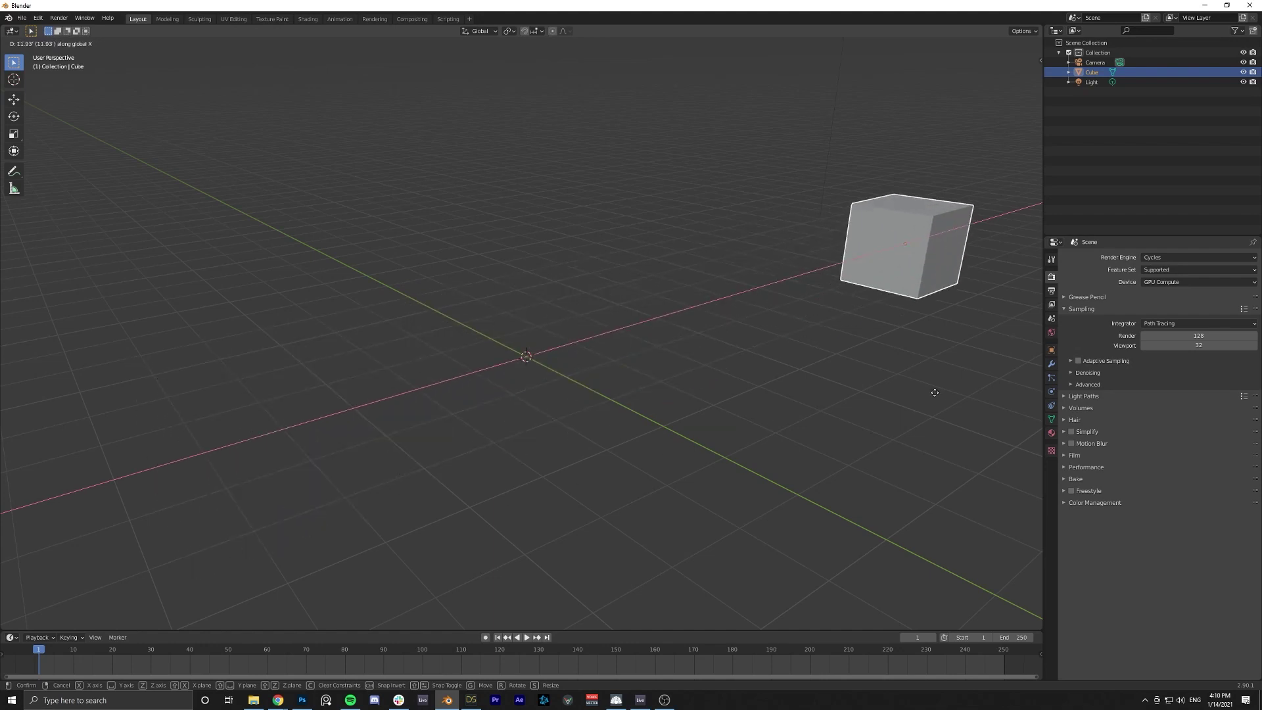
key(y)
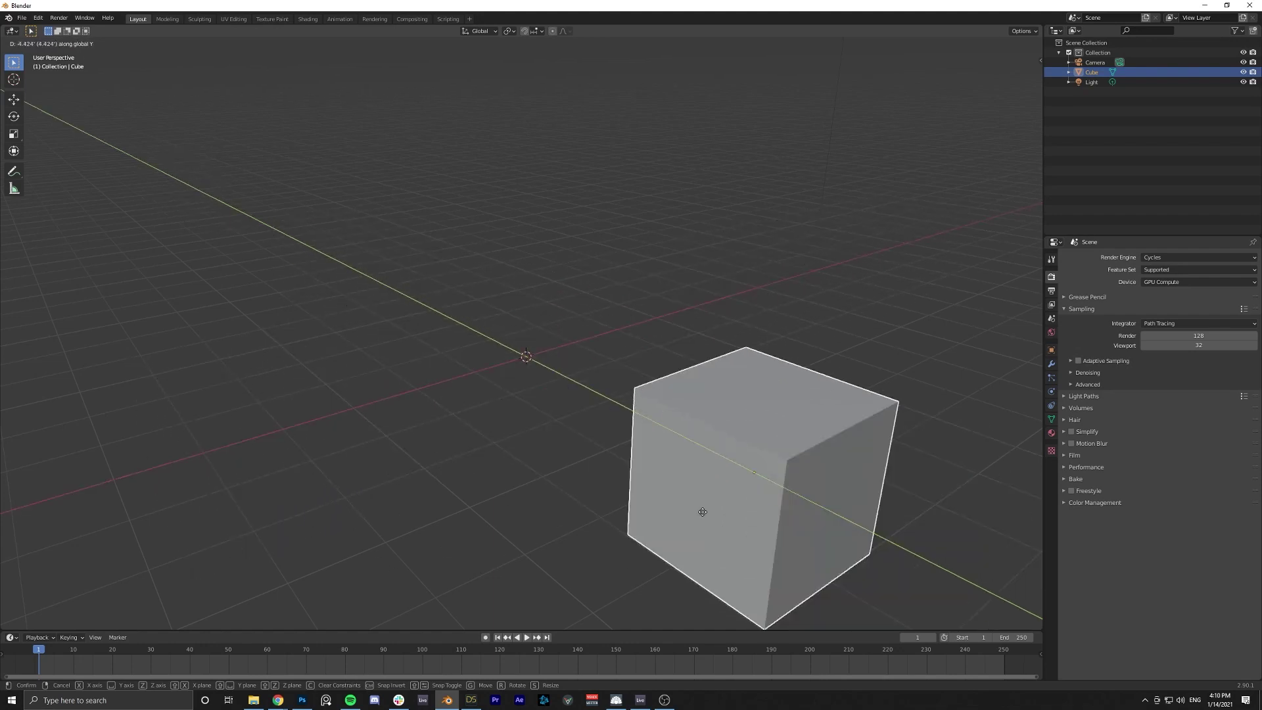
key(z)
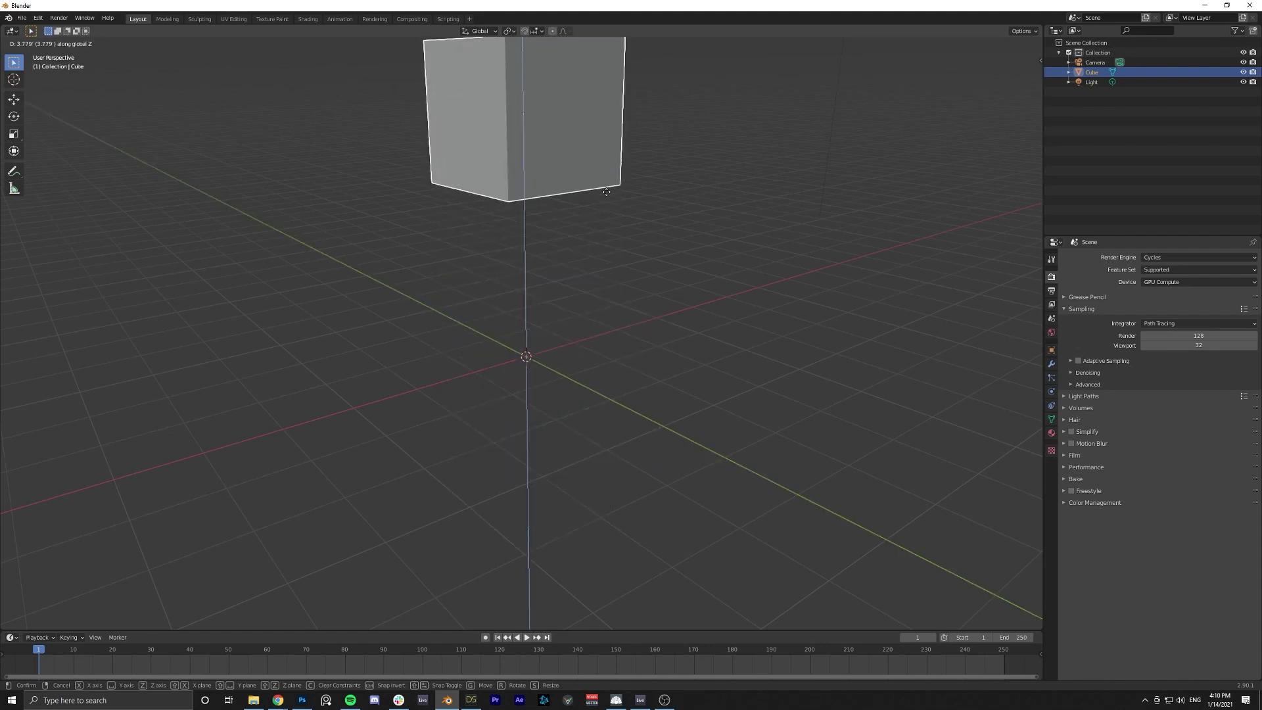
click(790, 441)
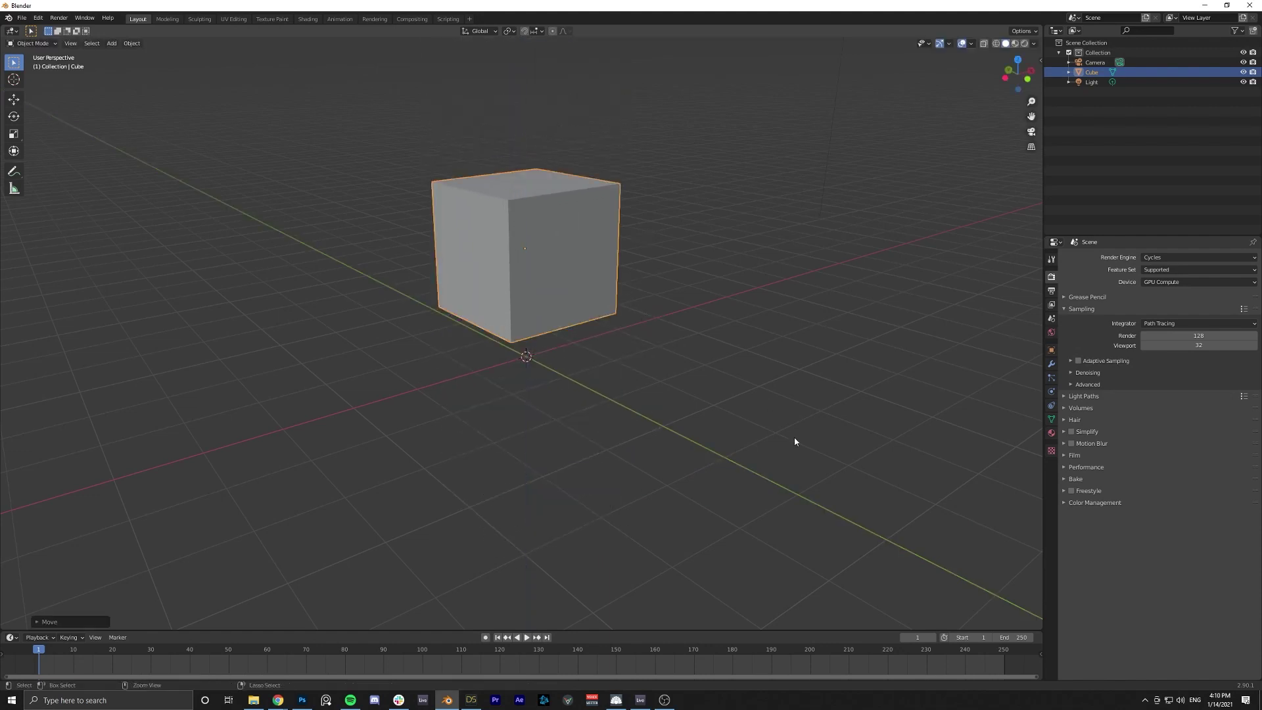
key(ctrl+z)
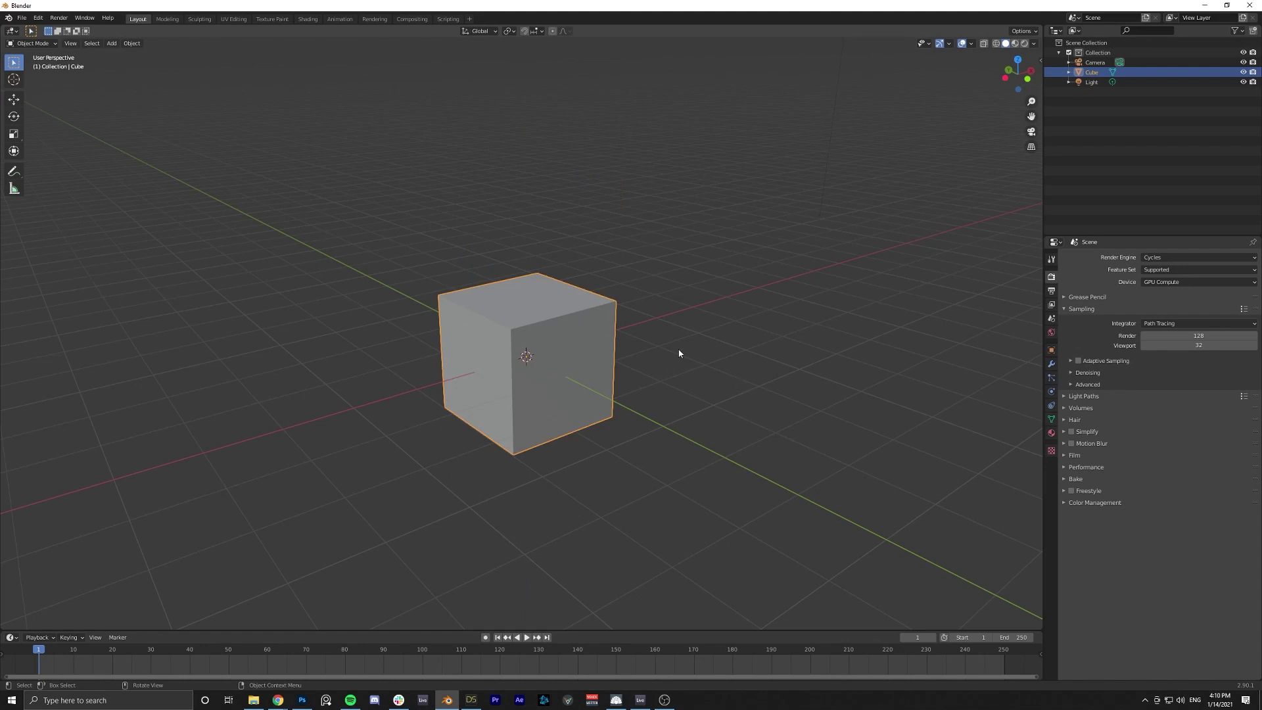
key(g)
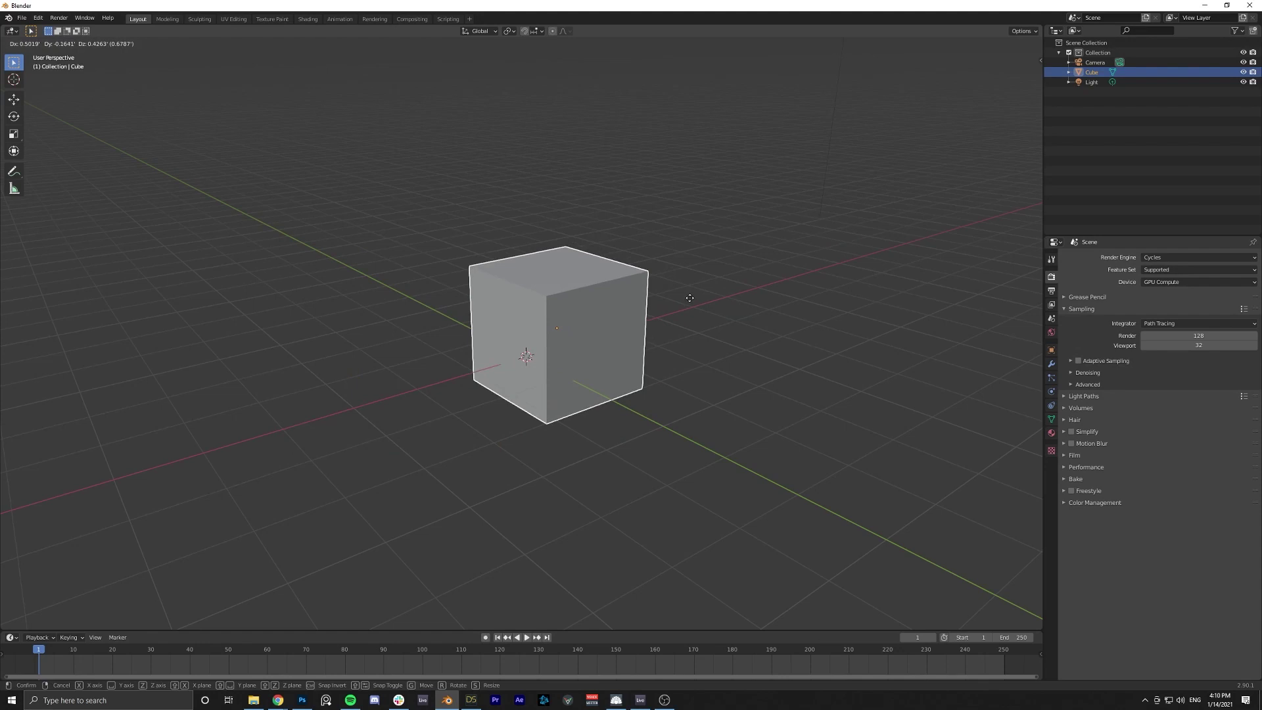
key(z)
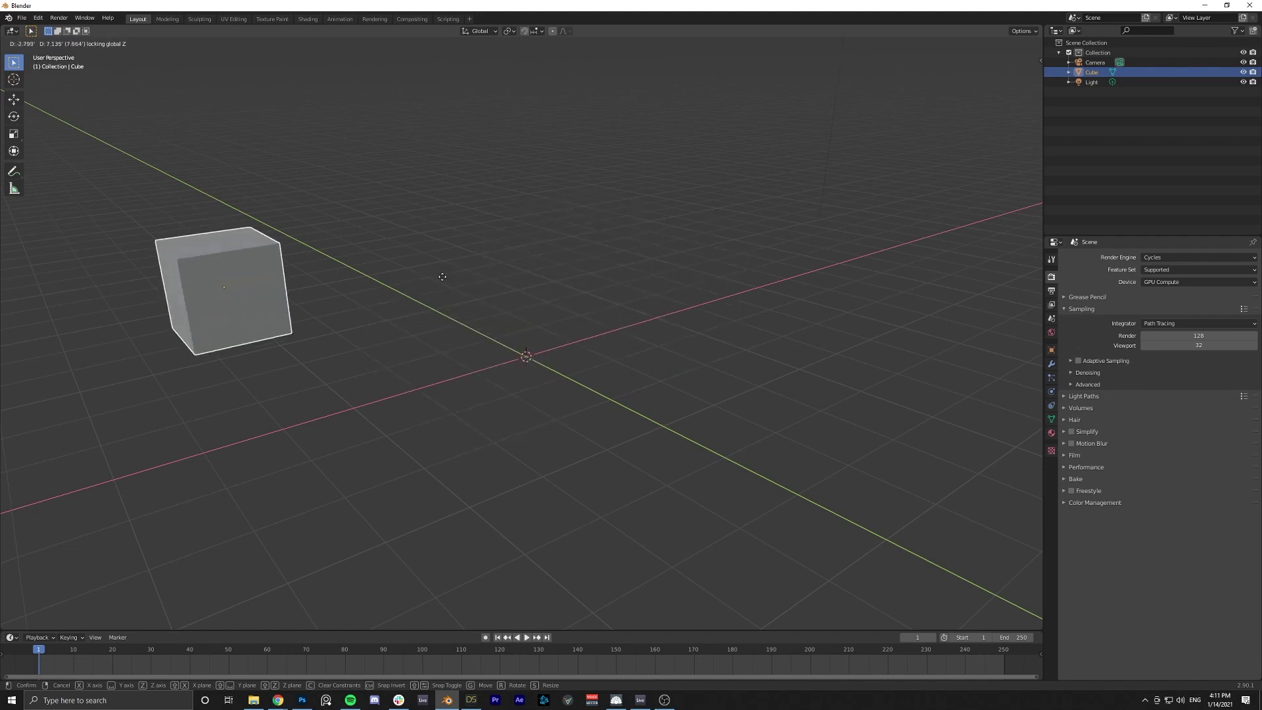
Confirm the cube's new position, then delete the cube.
click(778, 433)
key(x)
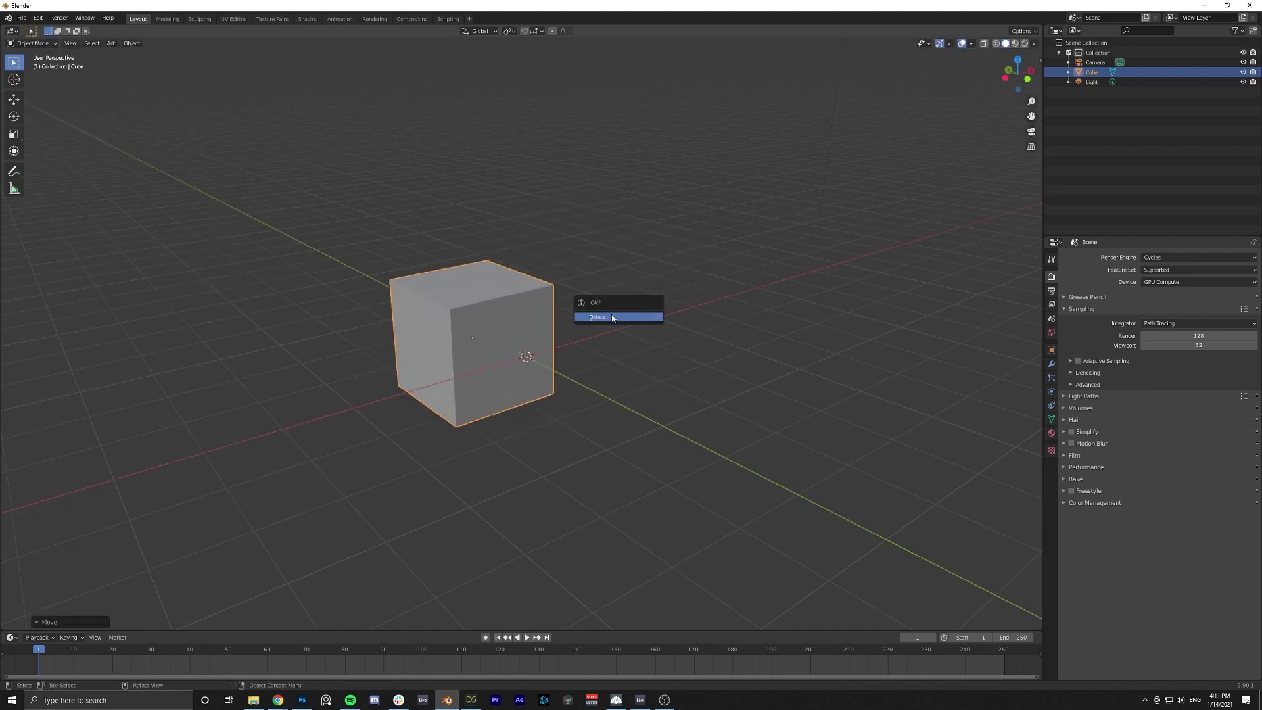
click(611, 318)
middle_drag(756, 397, 355, 137)
Import PoseTest.obj from the DazRefTutorial folder as a Wavefront (.obj) file.
click(22, 18)
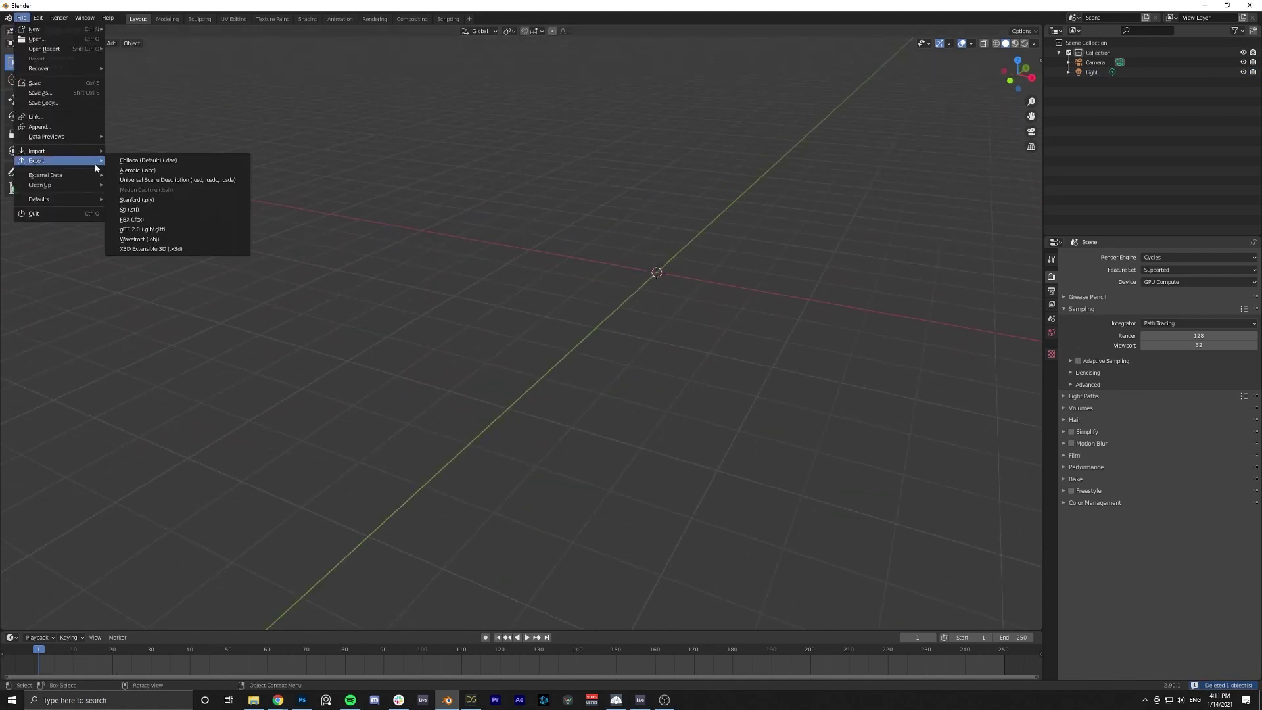
mouse_move(90, 153)
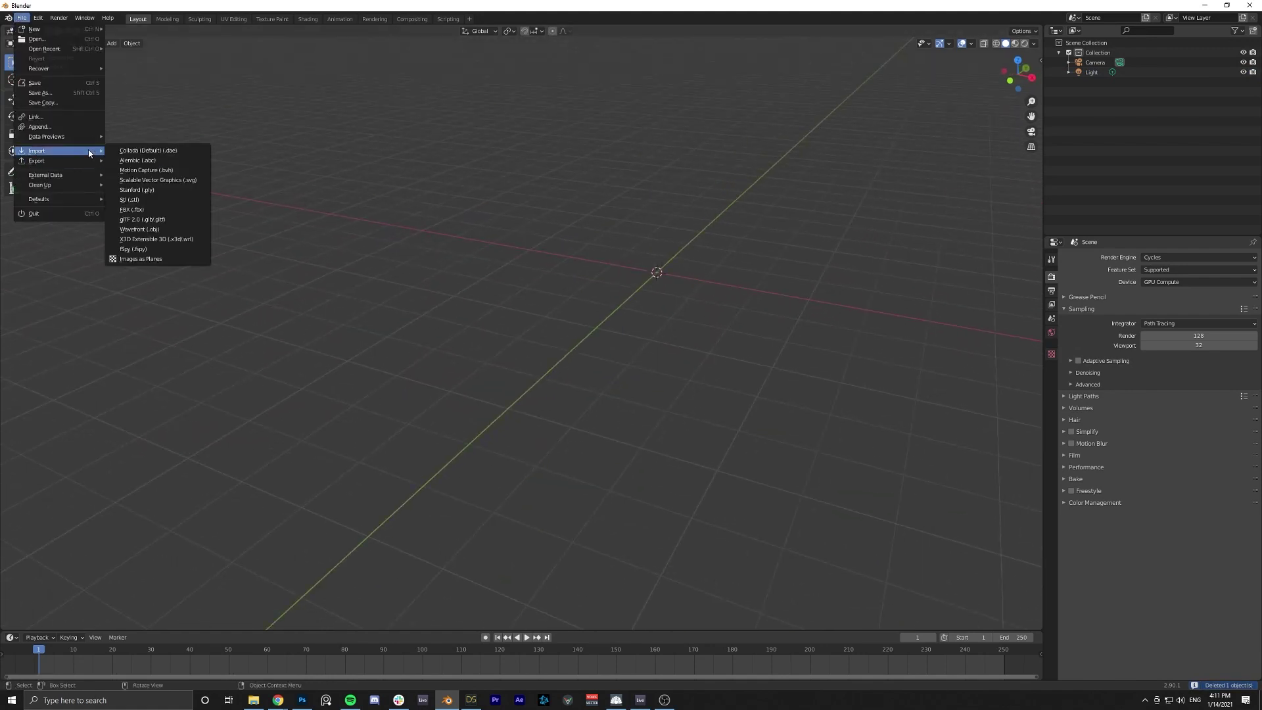
click(141, 230)
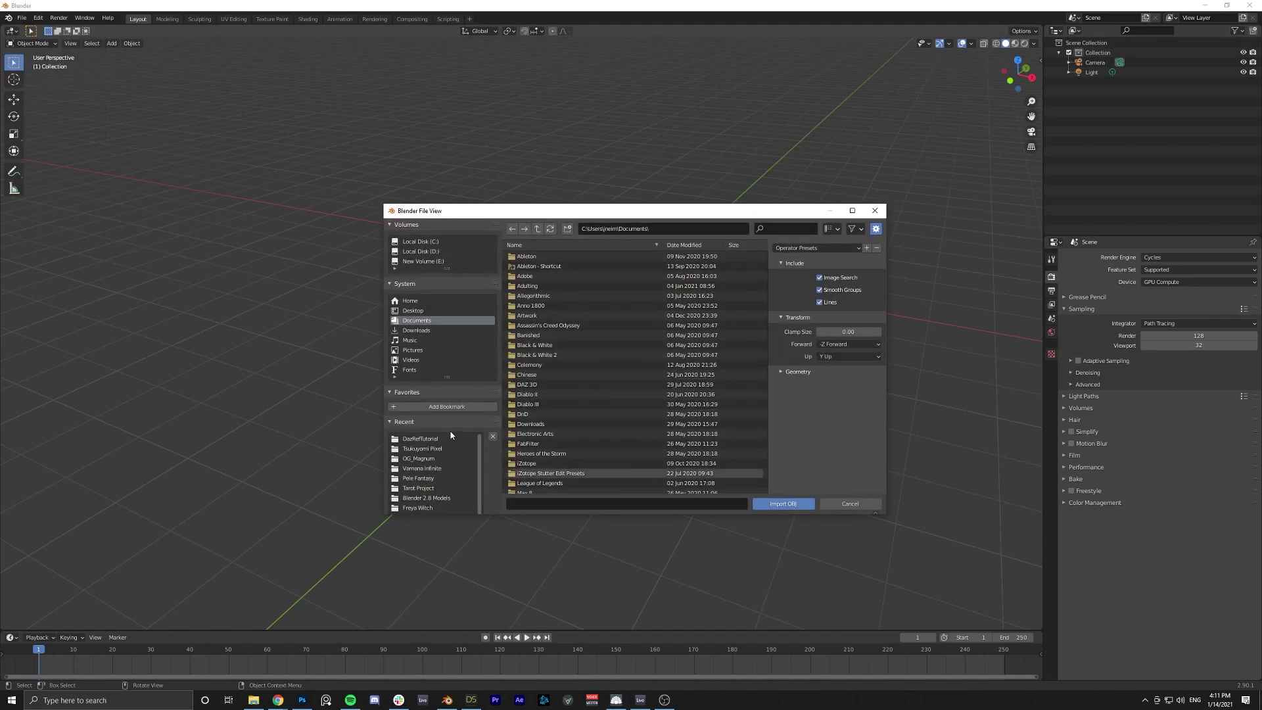
click(422, 440)
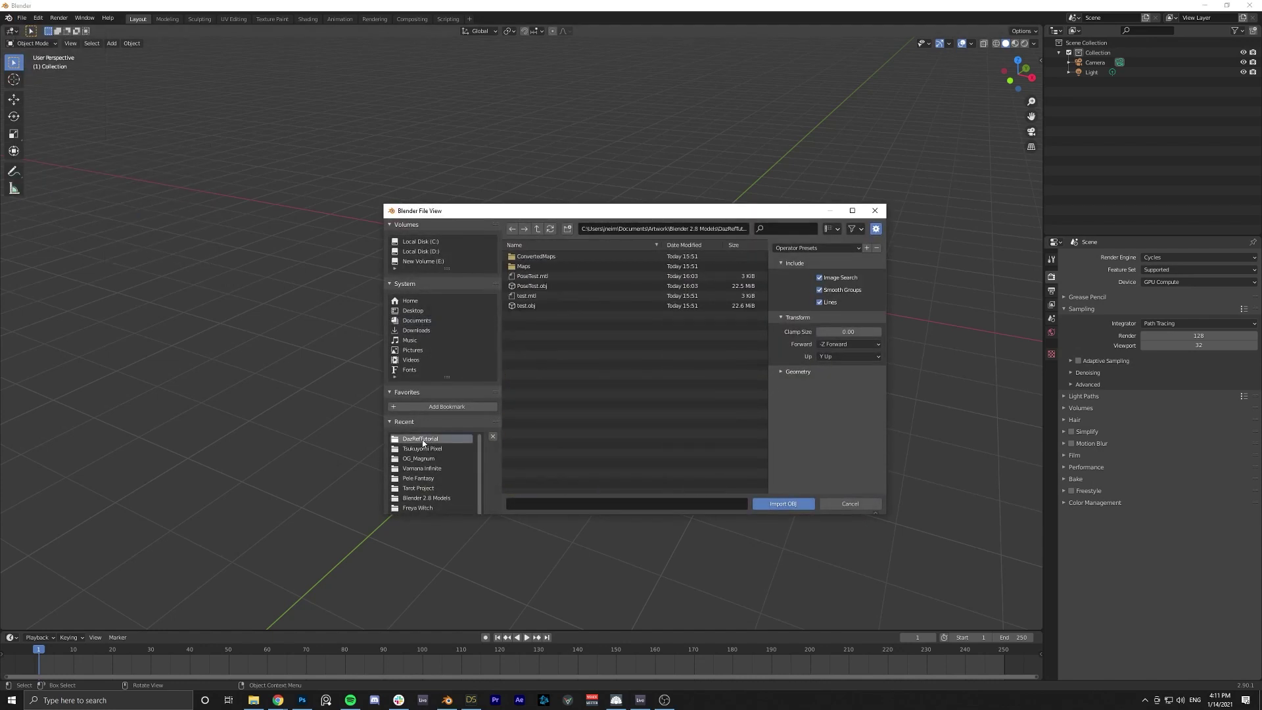
double_click(533, 286)
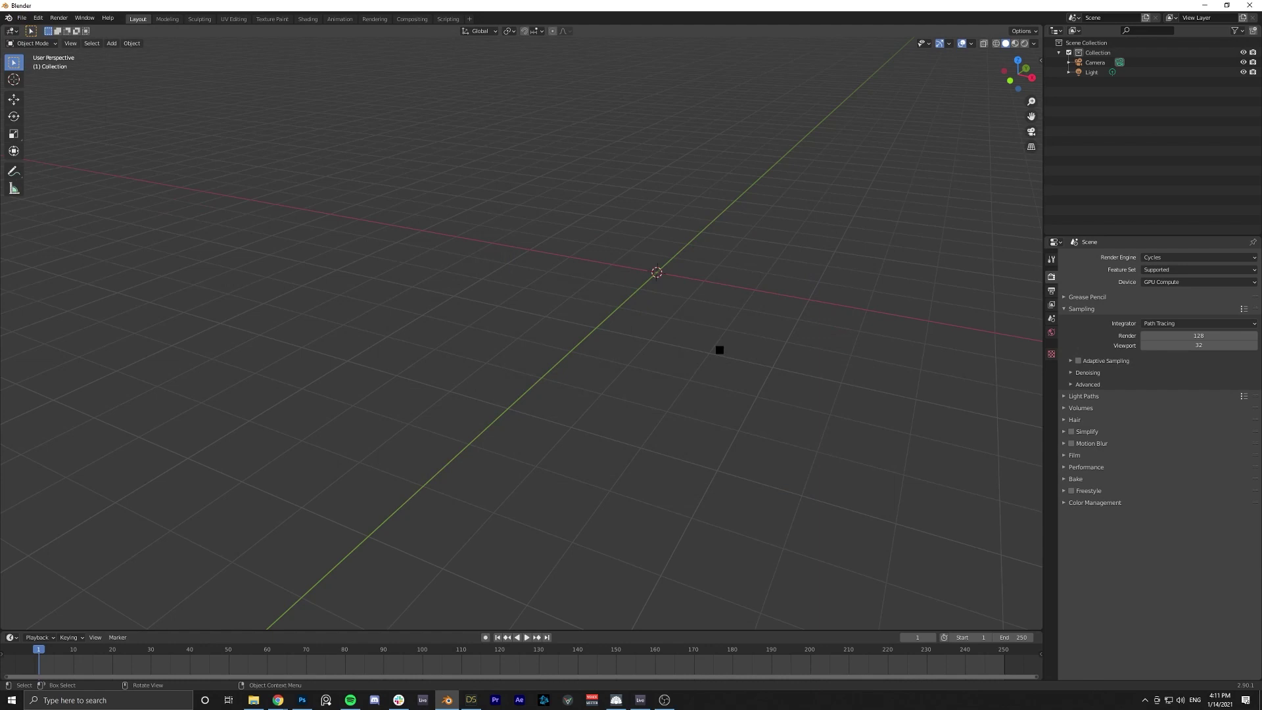
middle_drag(843, 592, 710, 291)
scroll(747, 267, up, 5)
scroll(772, 368, down, 6)
Scale the PoseTest figures up about 3.78 times and view them from a higher angle.
click(547, 304)
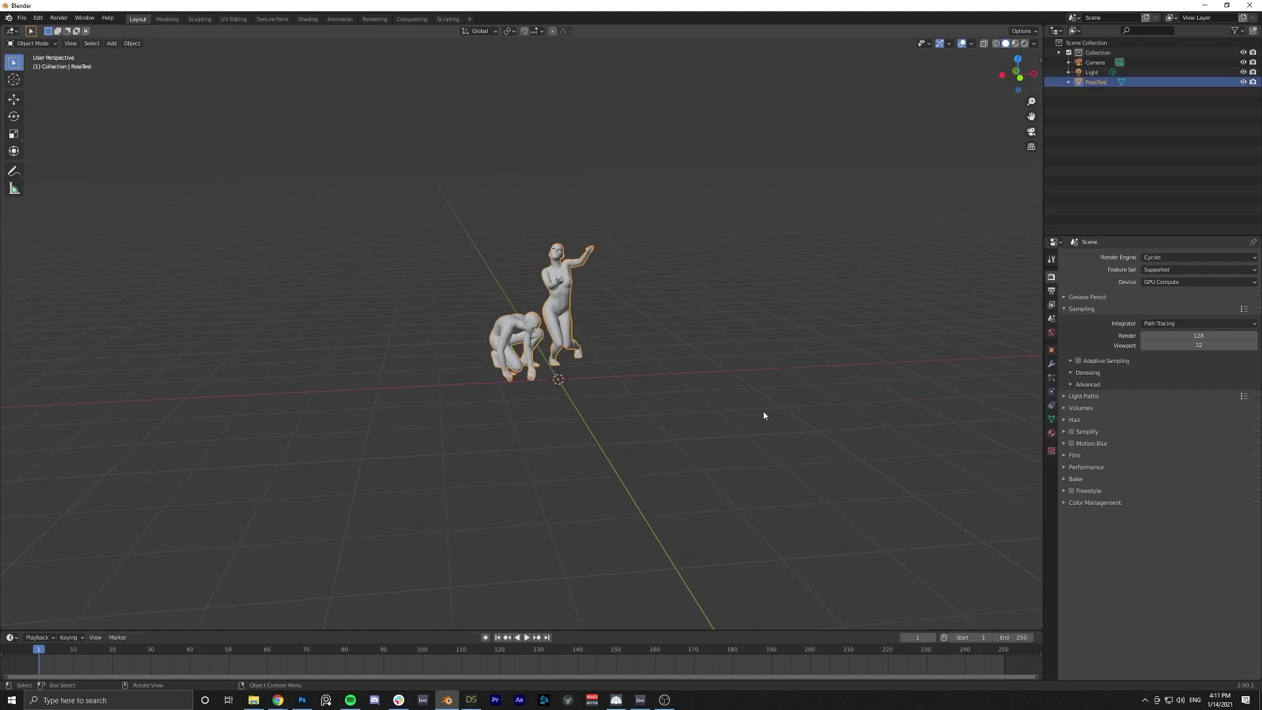
key(s)
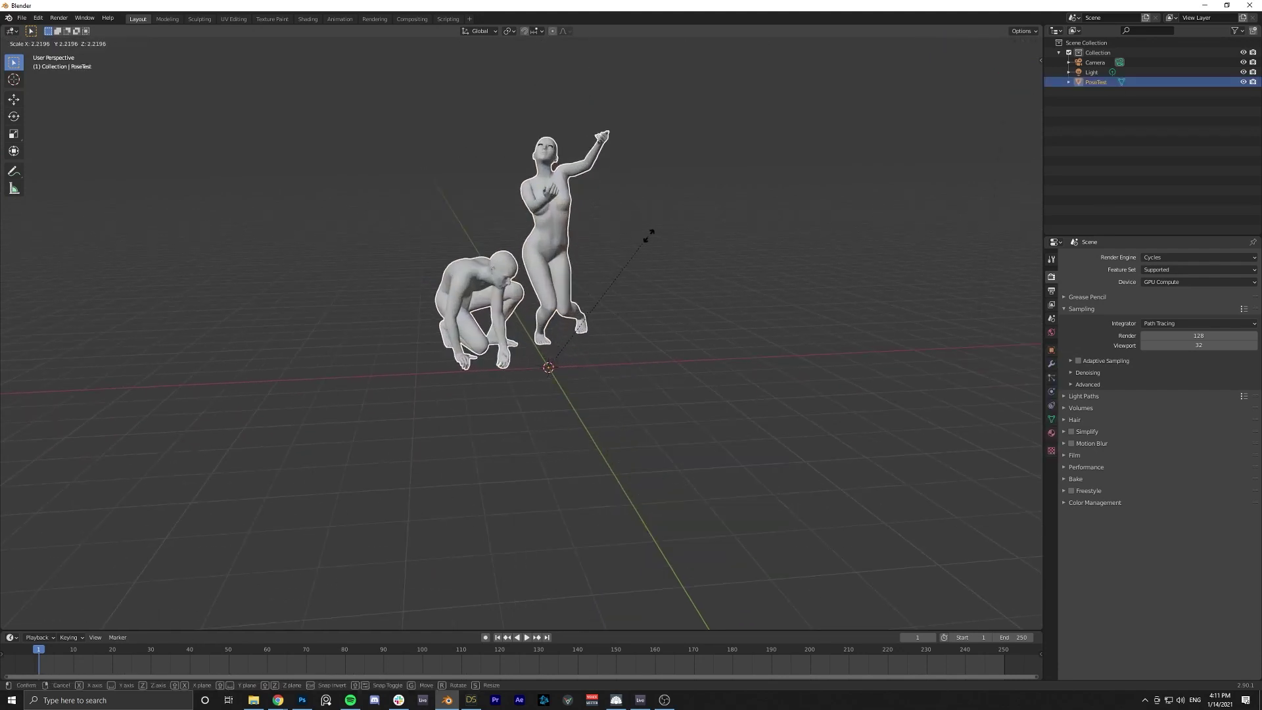
click(744, 170)
click(747, 224)
middle_drag(748, 224, 800, 334)
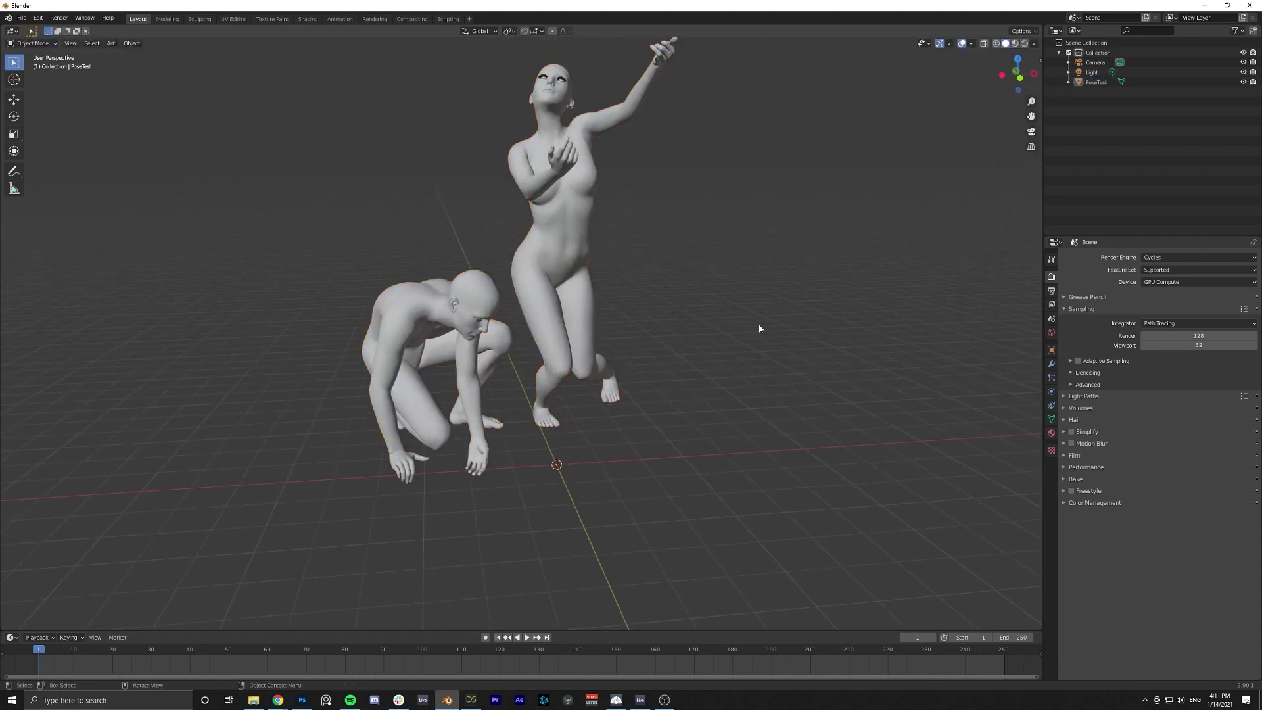
middle_drag(712, 400, 698, 395)
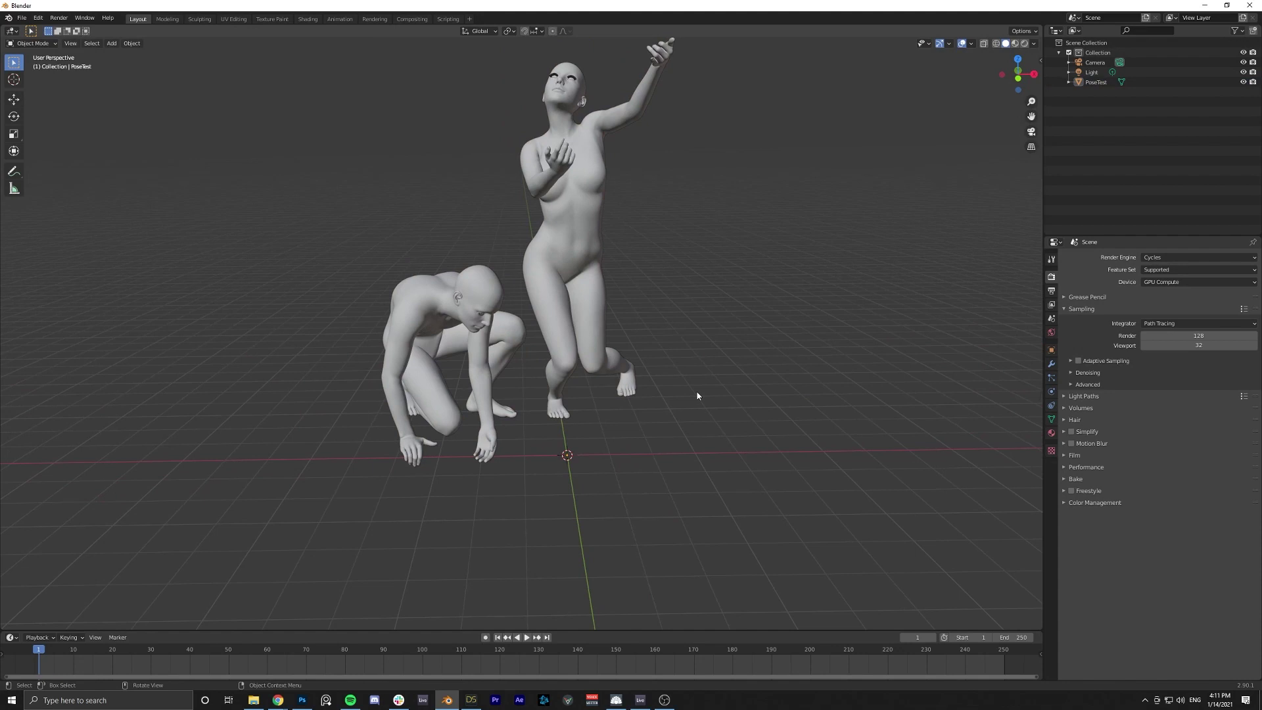
middle_drag(663, 379, 606, 334)
key(shift+a)
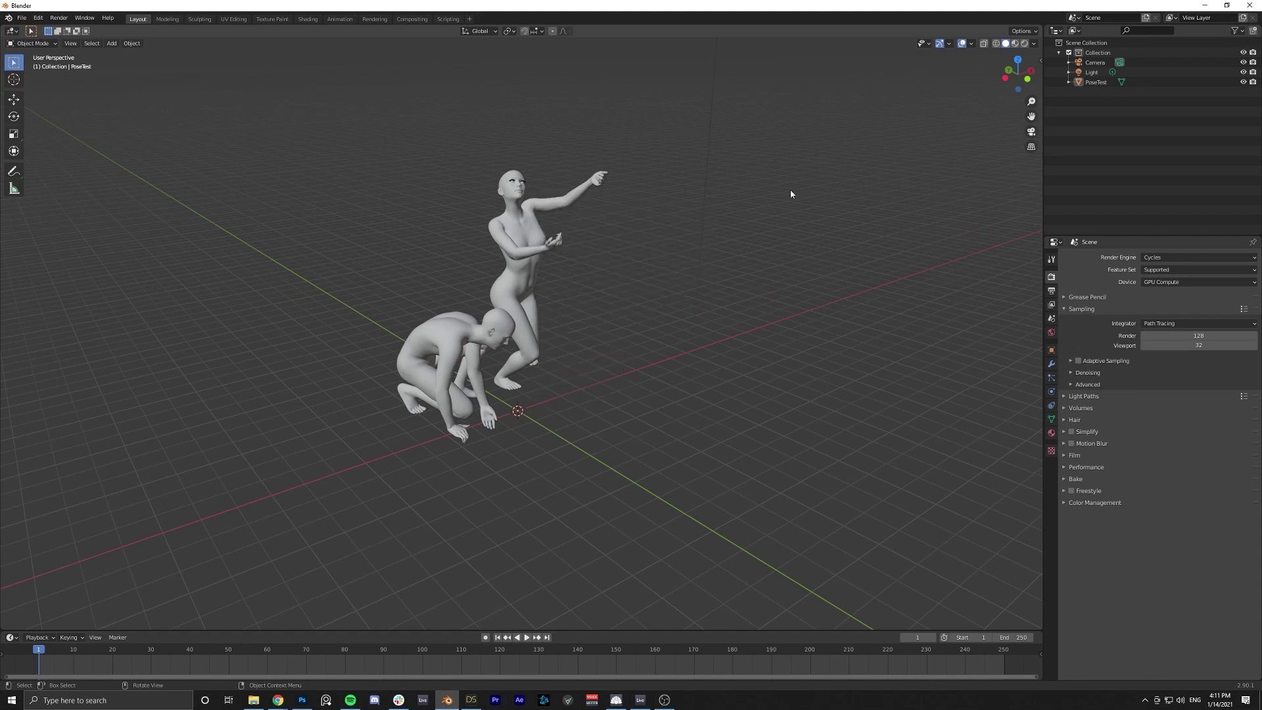
Add a plane mesh and scale it up into a large floor.
key(shift+a)
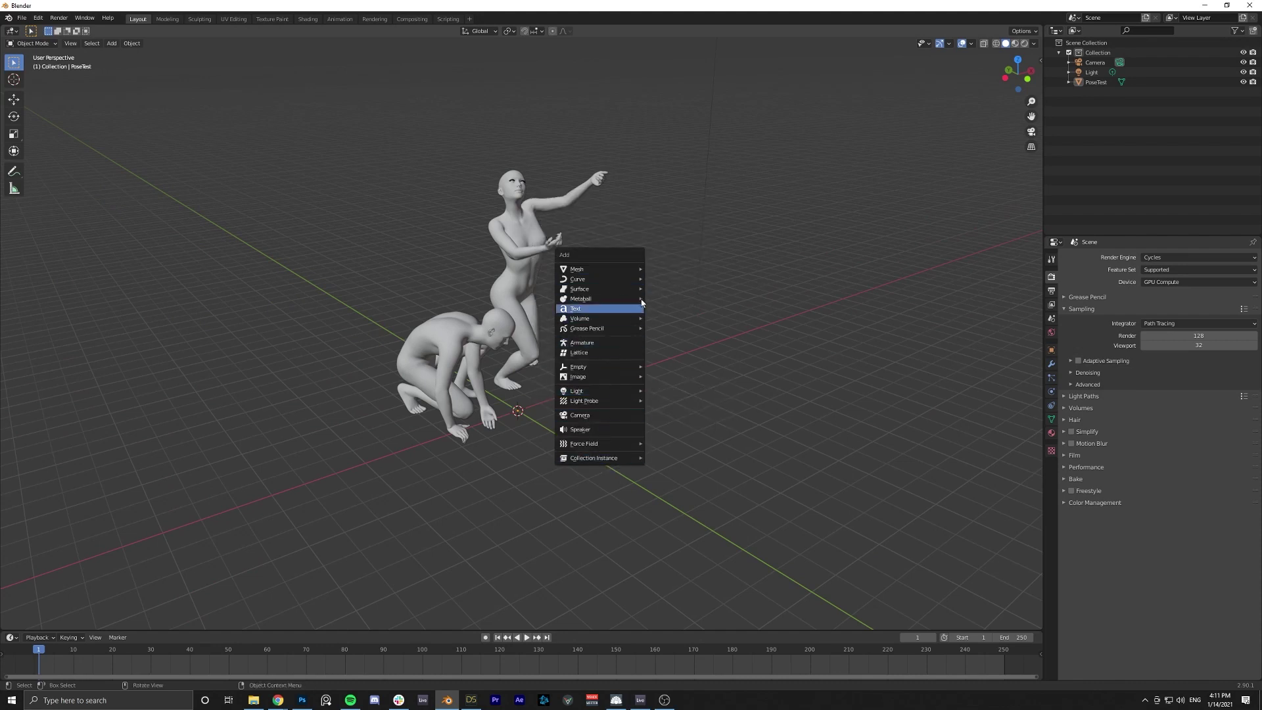
mouse_move(635, 273)
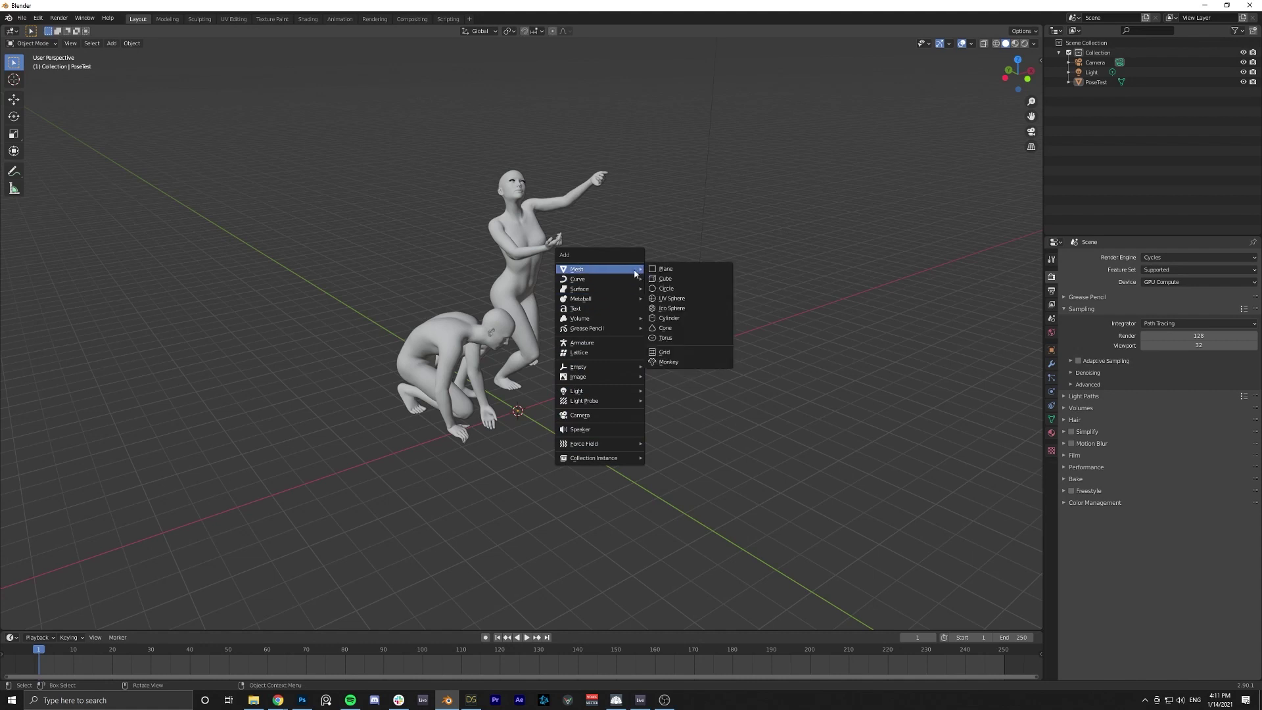
click(681, 273)
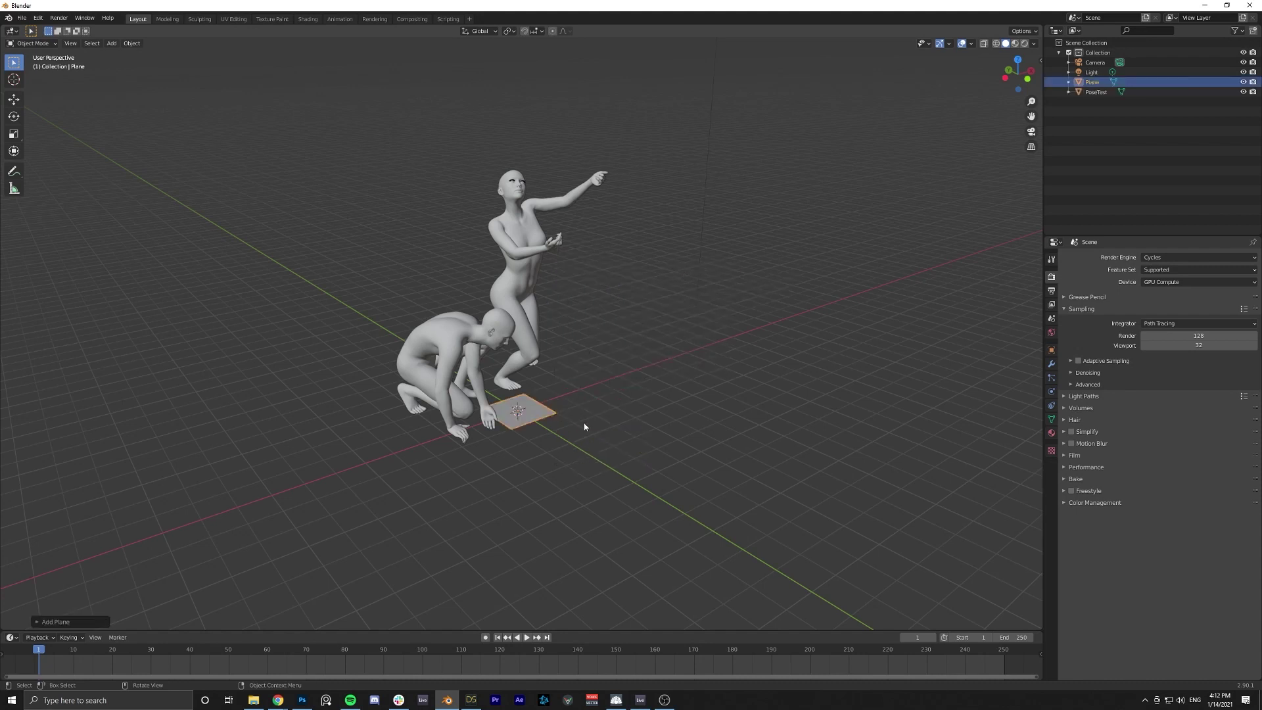
middle_drag(584, 426, 567, 476)
scroll(567, 476, up, 4)
scroll(530, 481, down, 5)
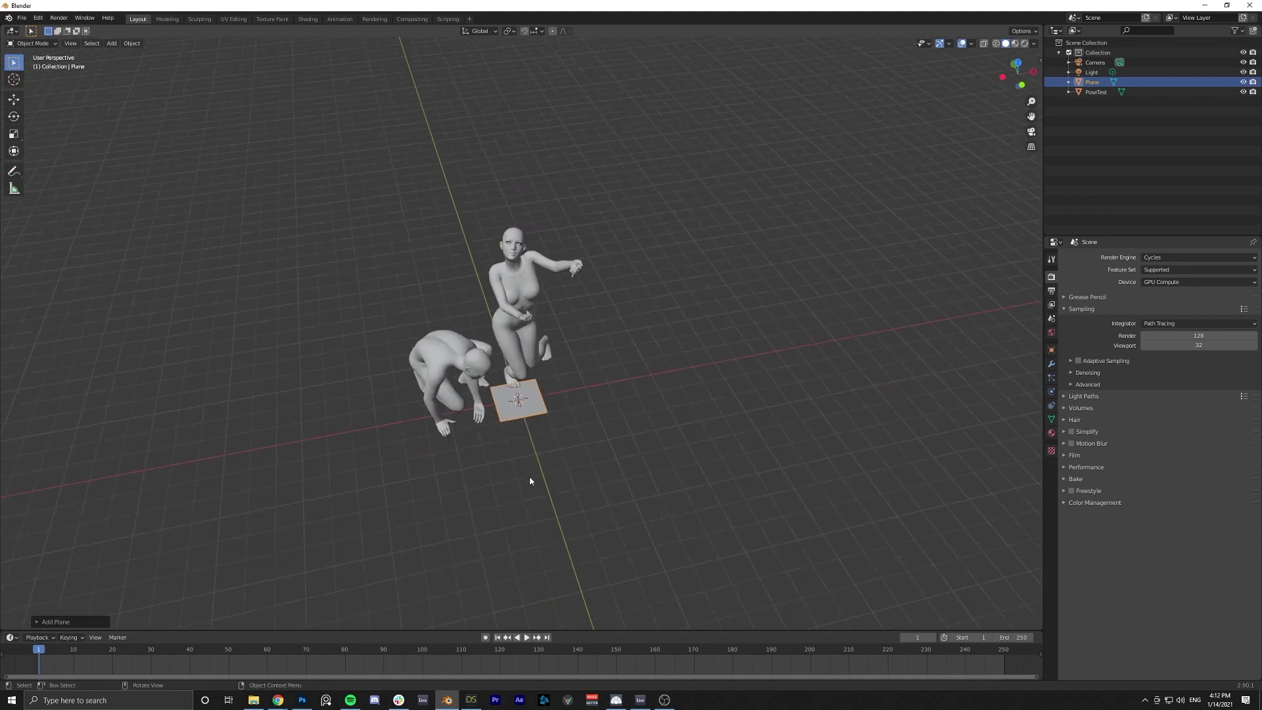
key(s)
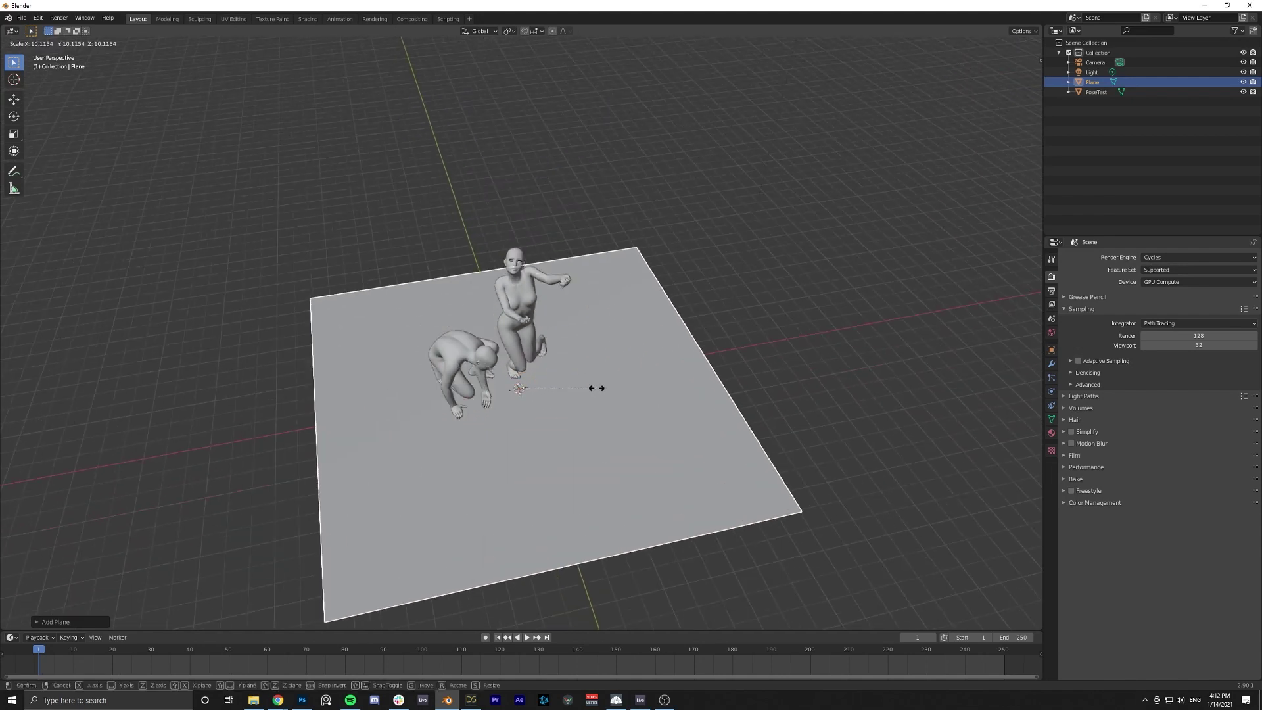
click(730, 361)
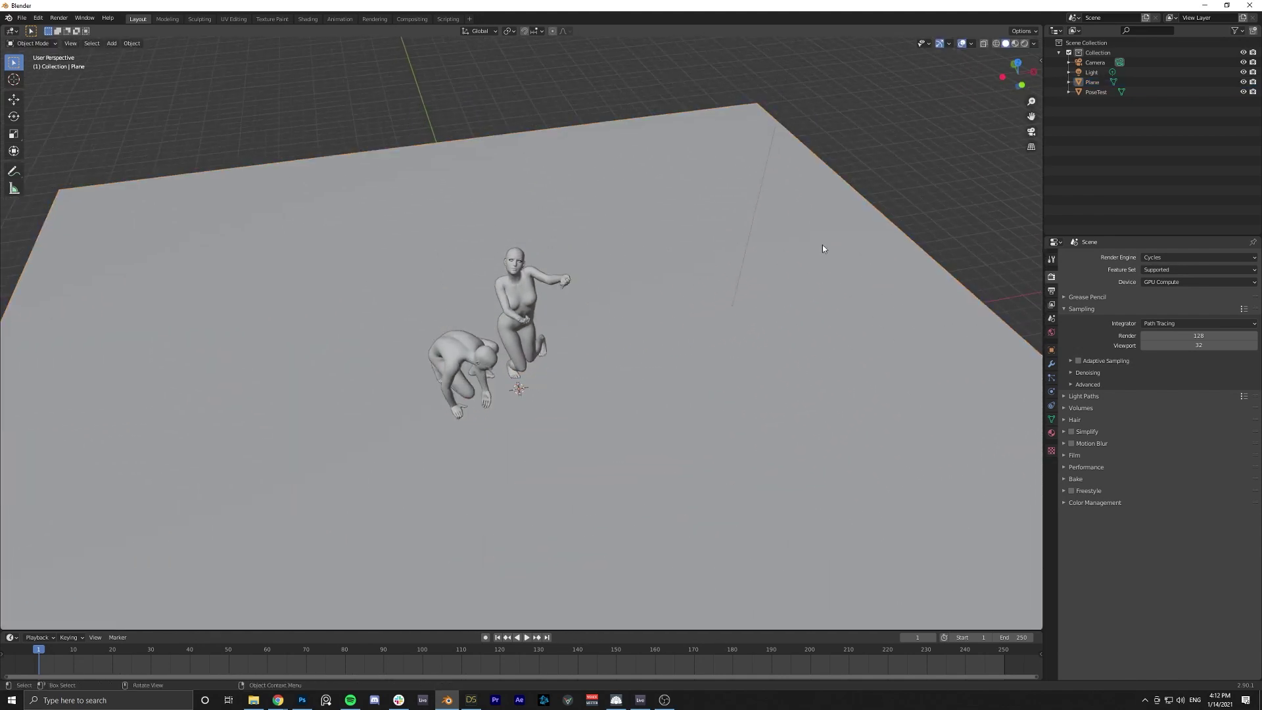
Lower the PoseTest figures about 0.83 units along Z so they rest on the floor.
middle_drag(731, 312, 544, 386)
scroll(562, 436, up, 4)
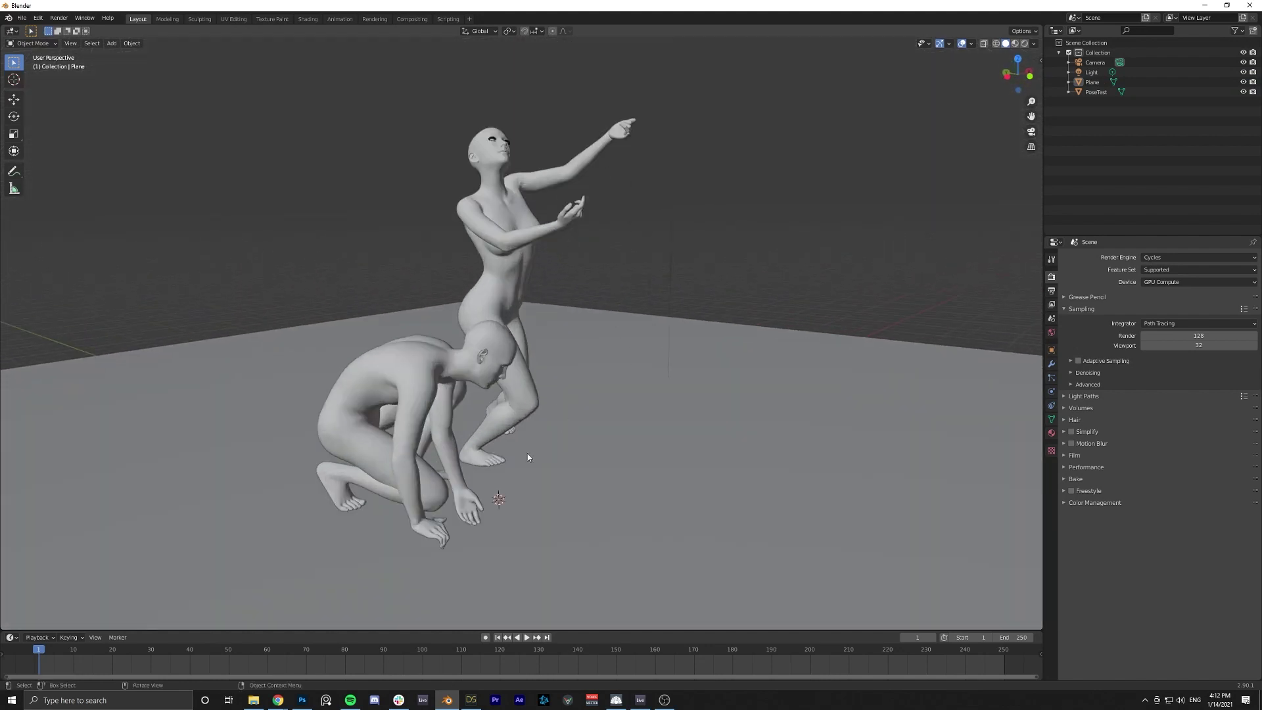
middle_drag(510, 465, 549, 416)
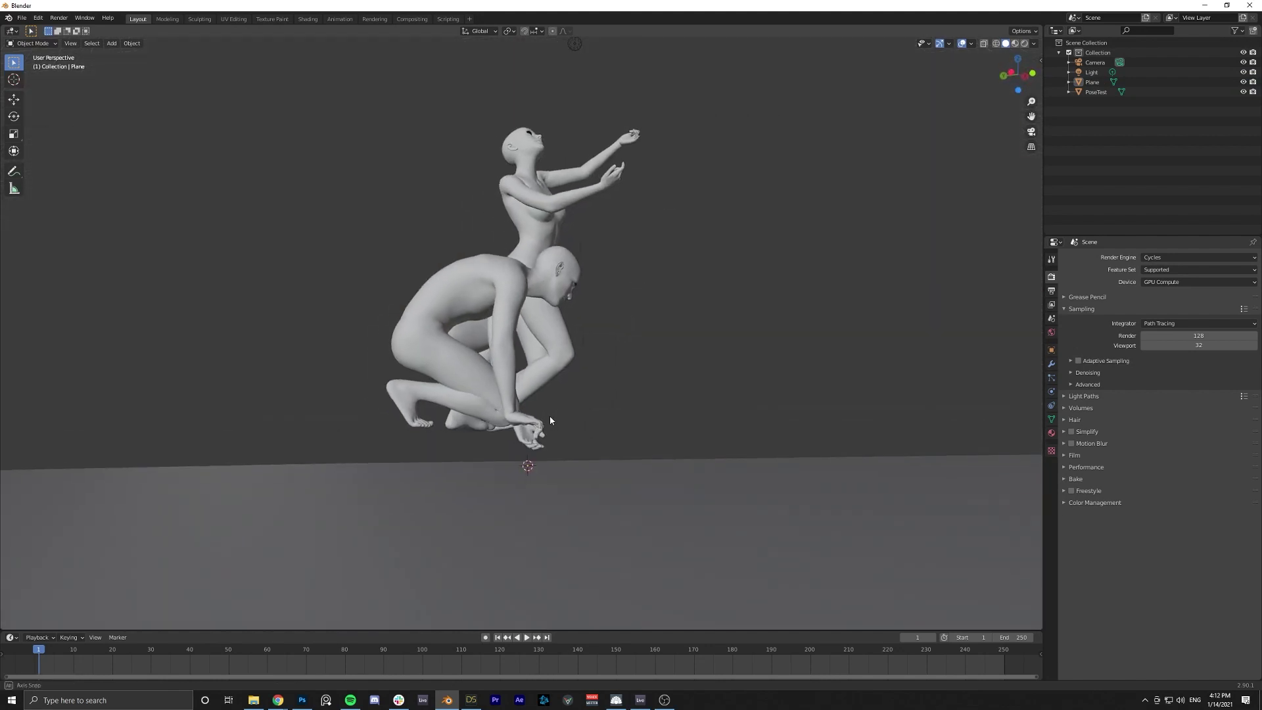
click(548, 360)
middle_drag(657, 437, 660, 440)
key(g)
key(z)
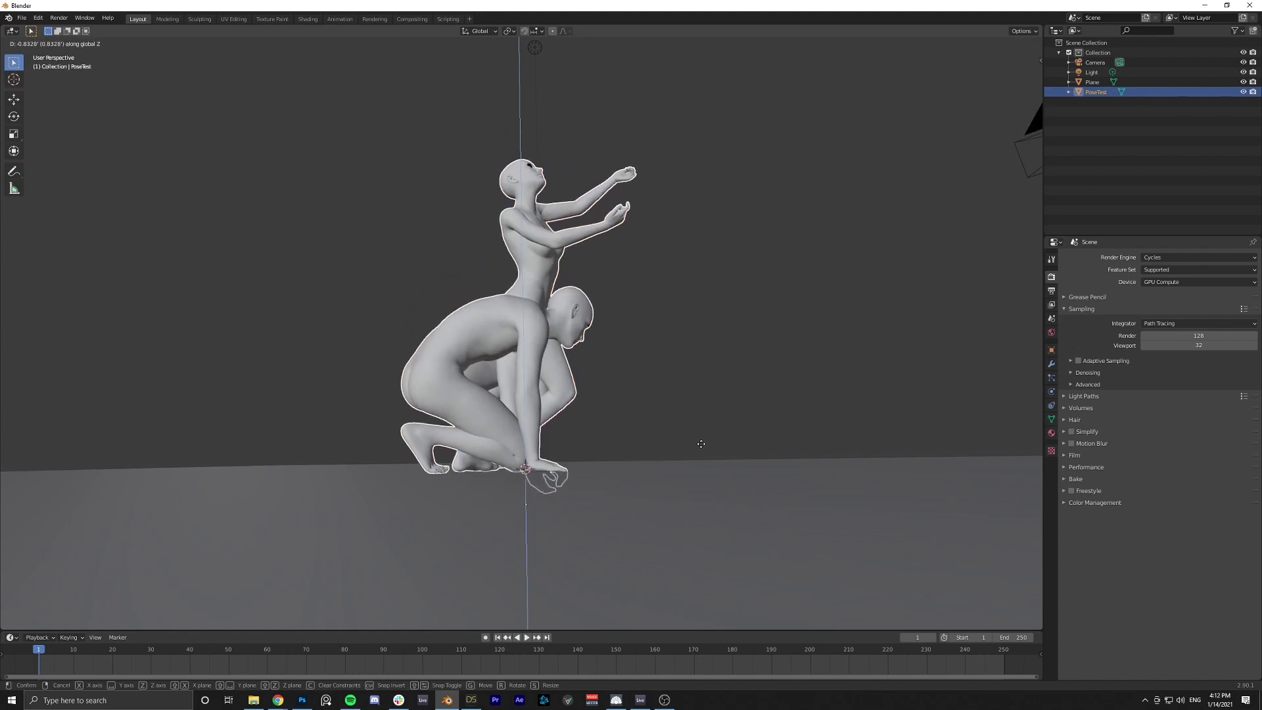
click(701, 443)
click(713, 436)
middle_drag(713, 436, 652, 432)
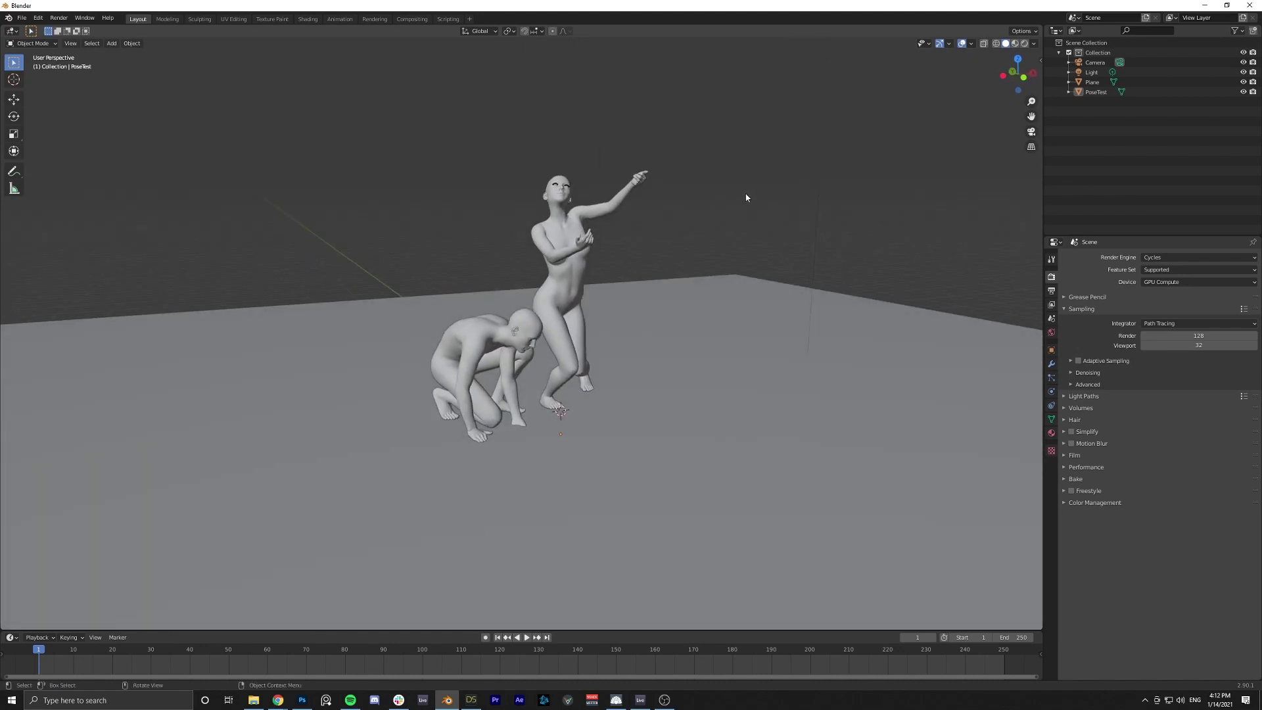
Select the scene camera and switch to Camera Perspective with Numpad 0.
scroll(725, 207, down, 4)
middle_drag(712, 211, 804, 296)
scroll(763, 296, up, 4)
scroll(605, 337, down, 3)
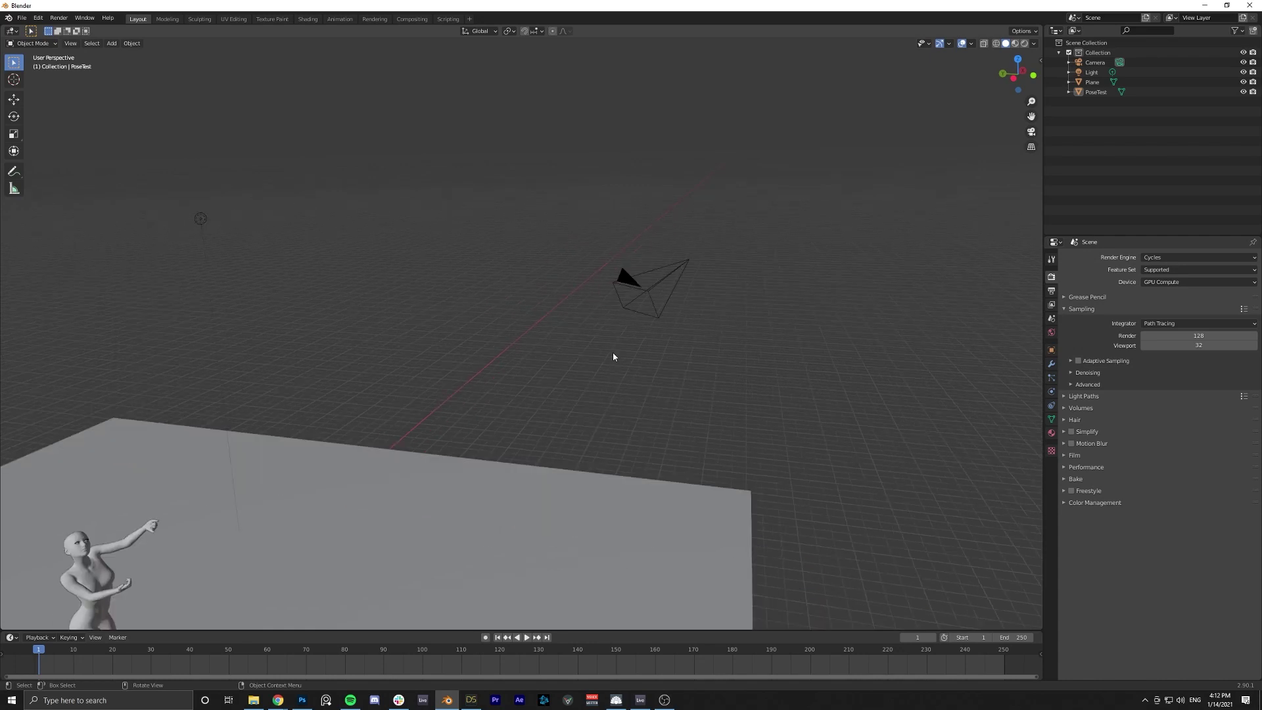
key(shift+a)
middle_drag(800, 416, 654, 318)
click(658, 301)
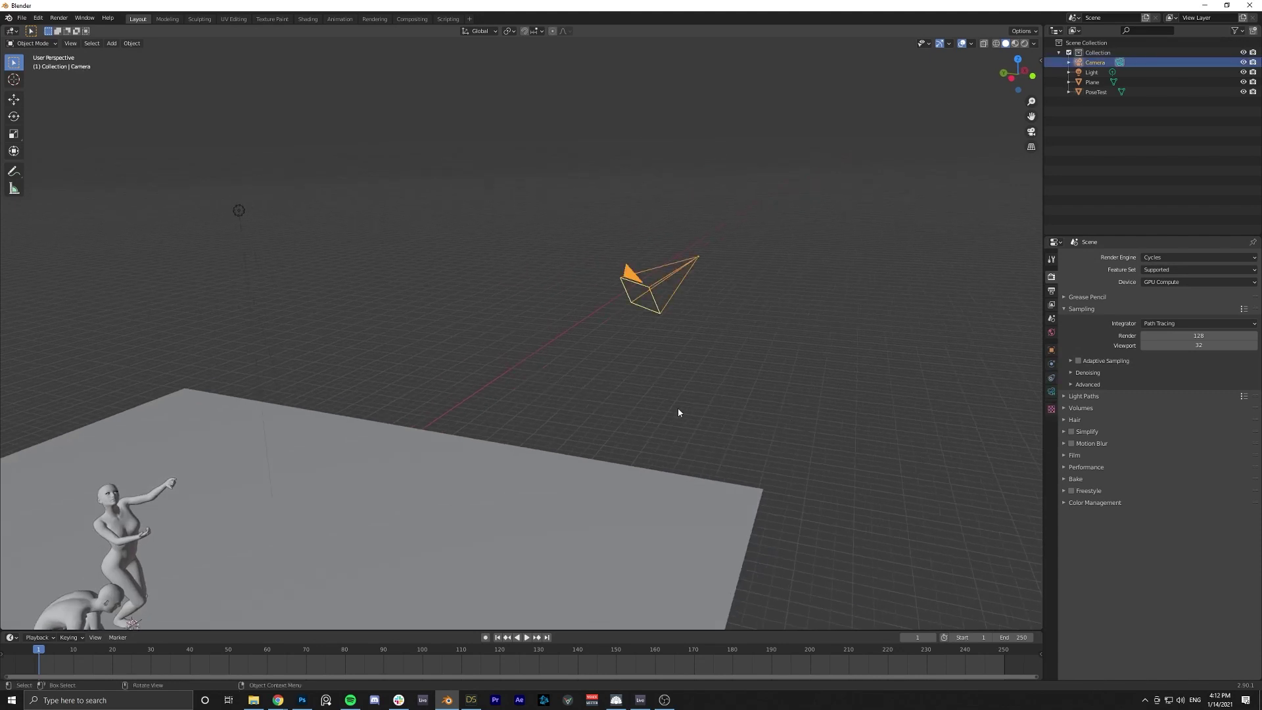
key(KP_0)
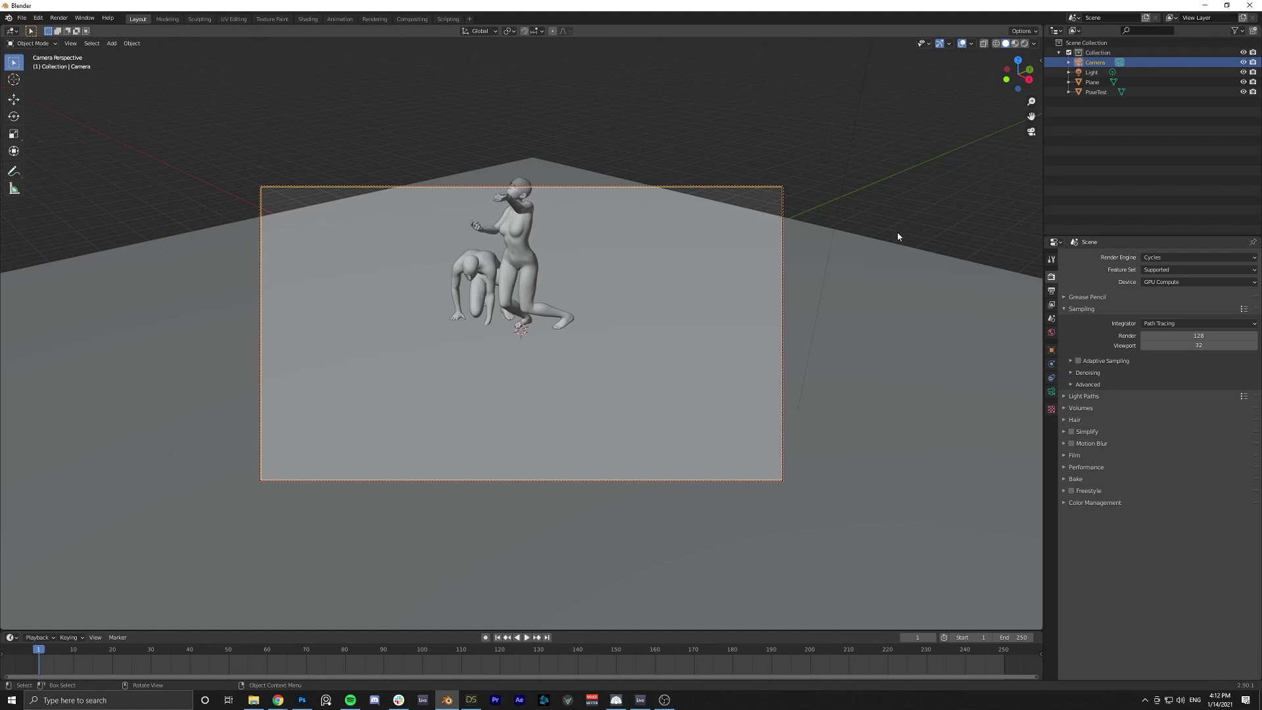
In the sidebar's View settings, enable Lock Camera to View while looking through the camera.
click(1040, 61)
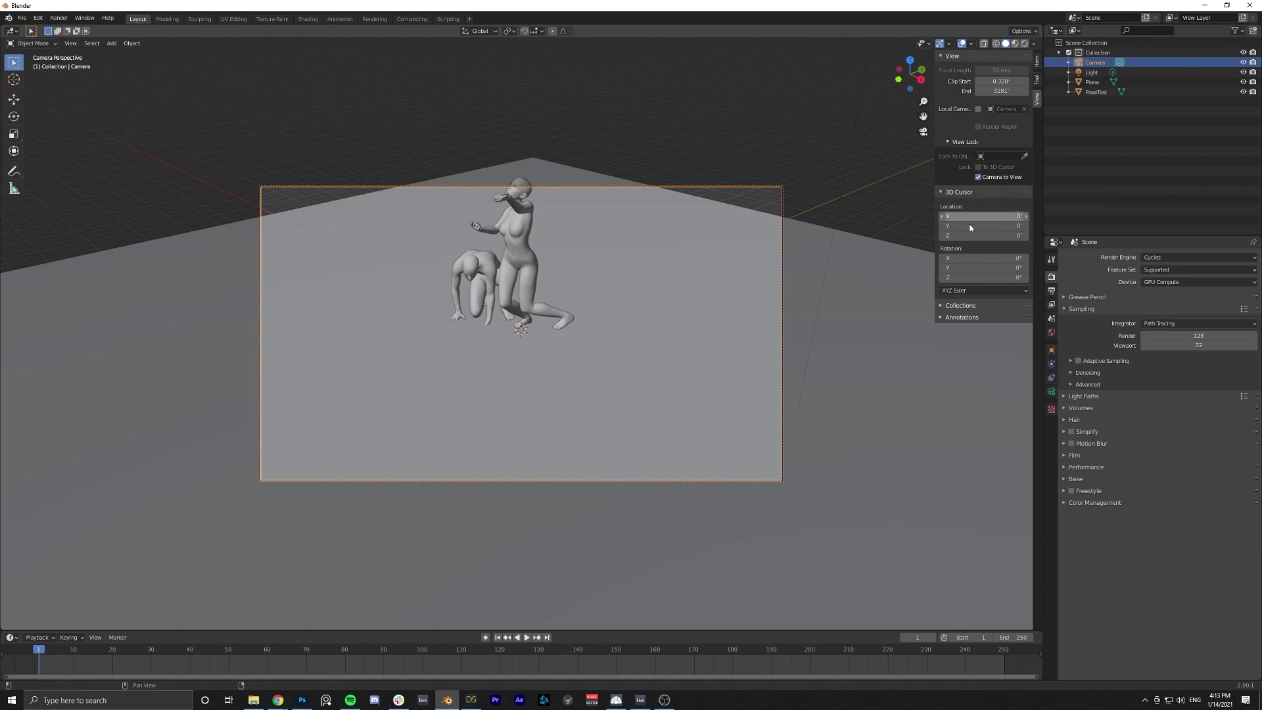
click(978, 177)
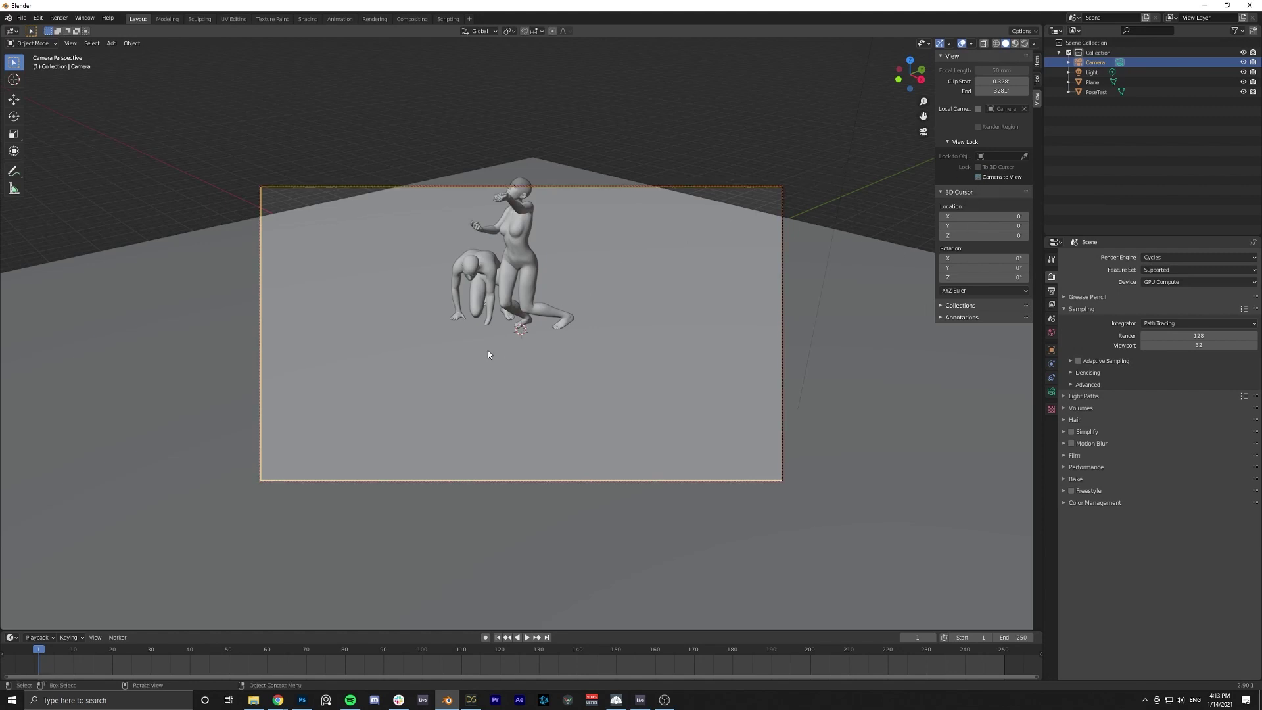
middle_drag(488, 355, 600, 269)
click(690, 200)
middle_drag(690, 200, 704, 279)
key(KP_0)
click(986, 176)
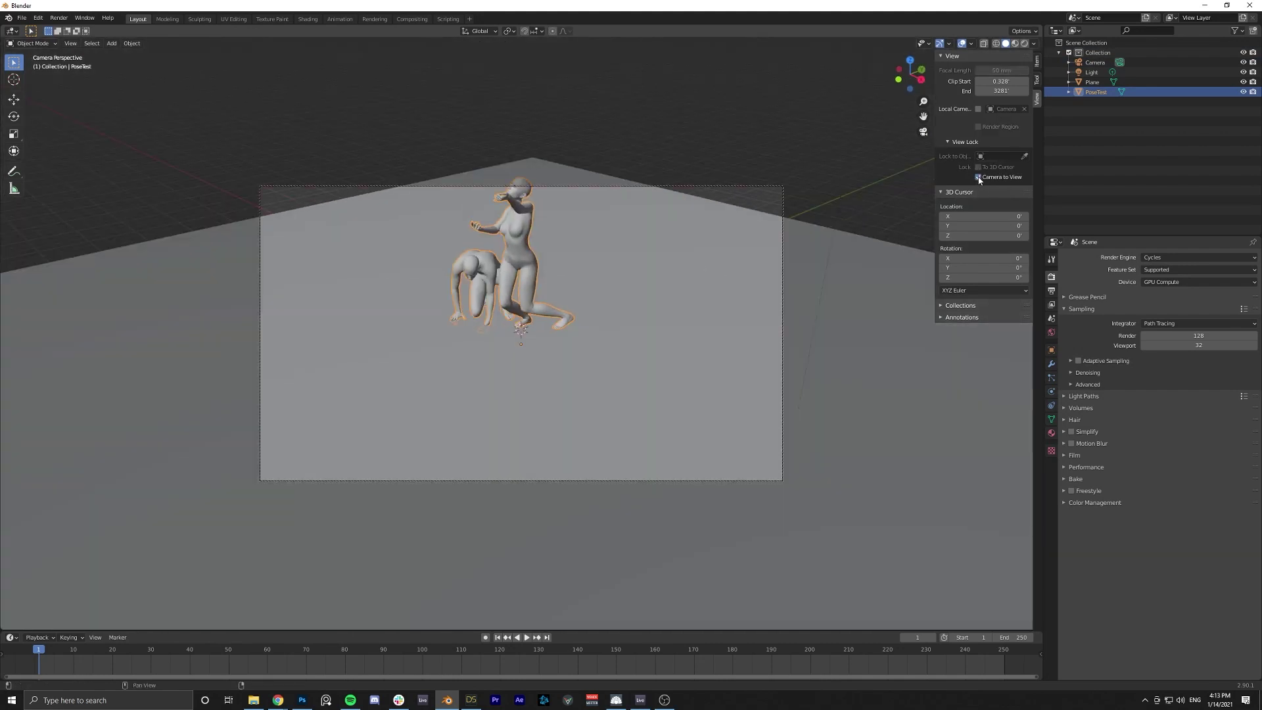
Swing and rotate the camera around the posed figures, then move it along its depth axis.
middle_drag(515, 256, 527, 217)
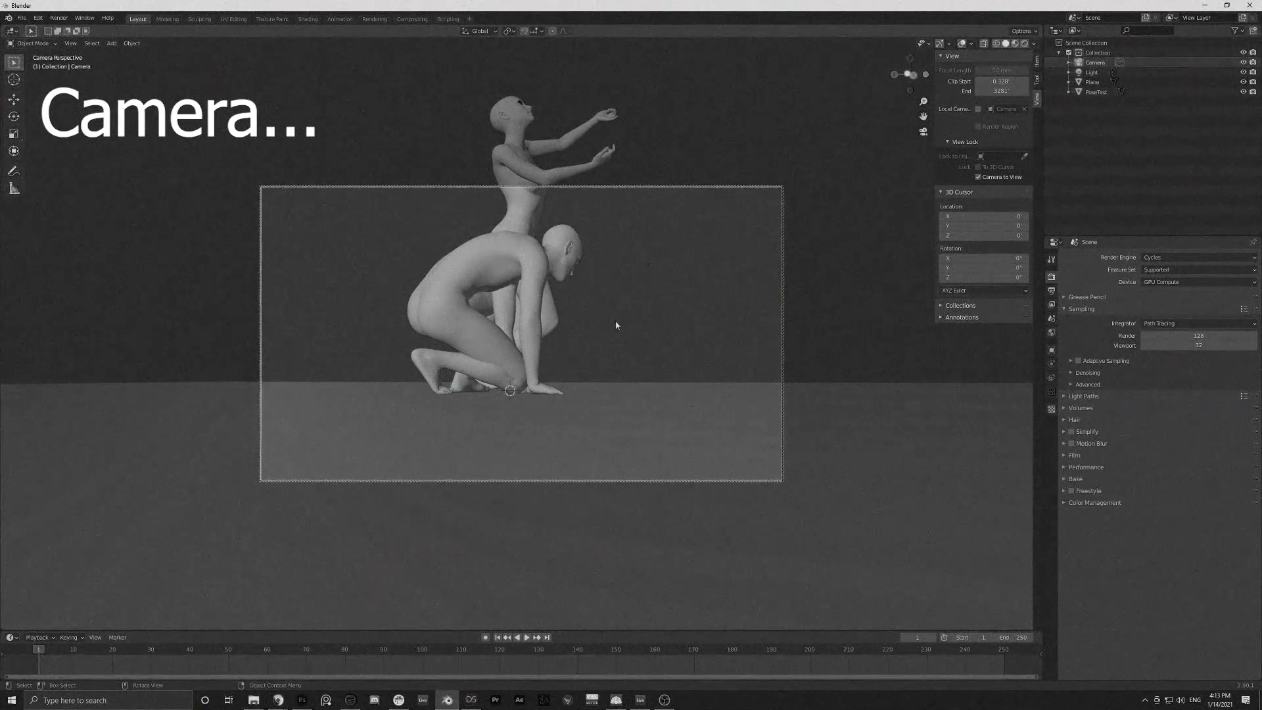
key(r)
key(r)
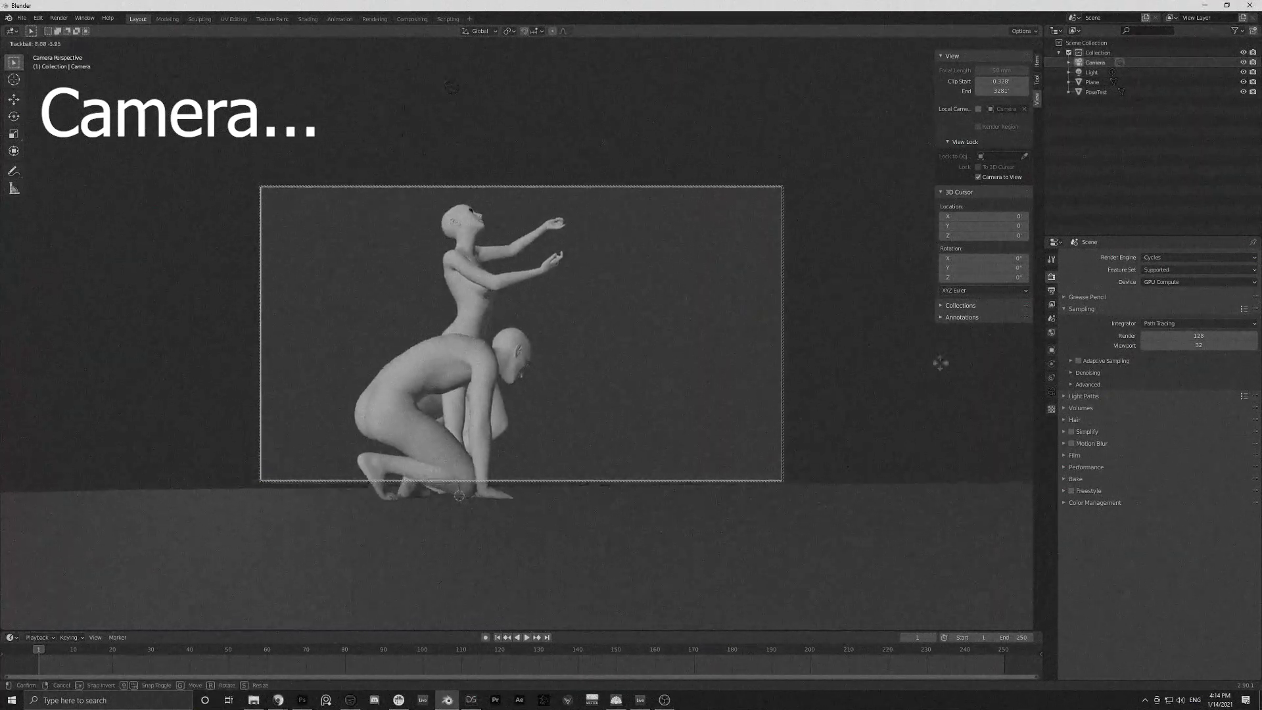
click(597, 335)
key(g)
key(z)
key(z)
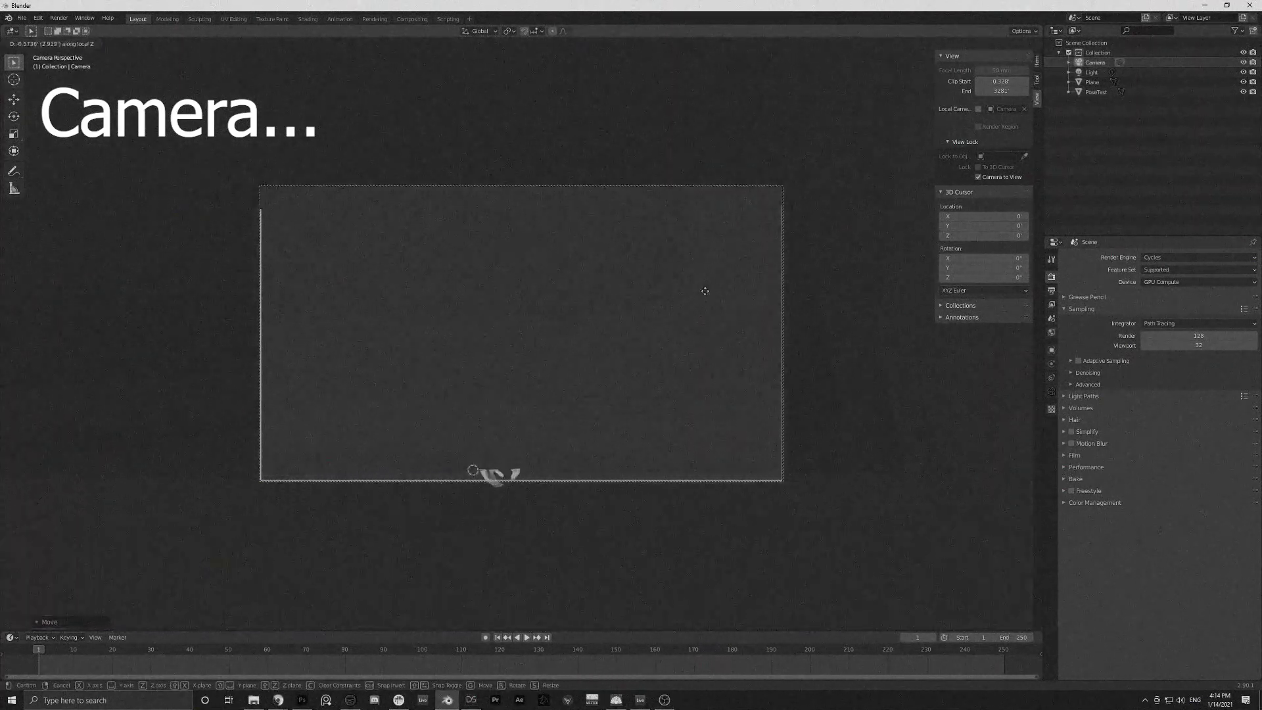
Finish the camera move along X and select the camera to show its lens settings.
key(x)
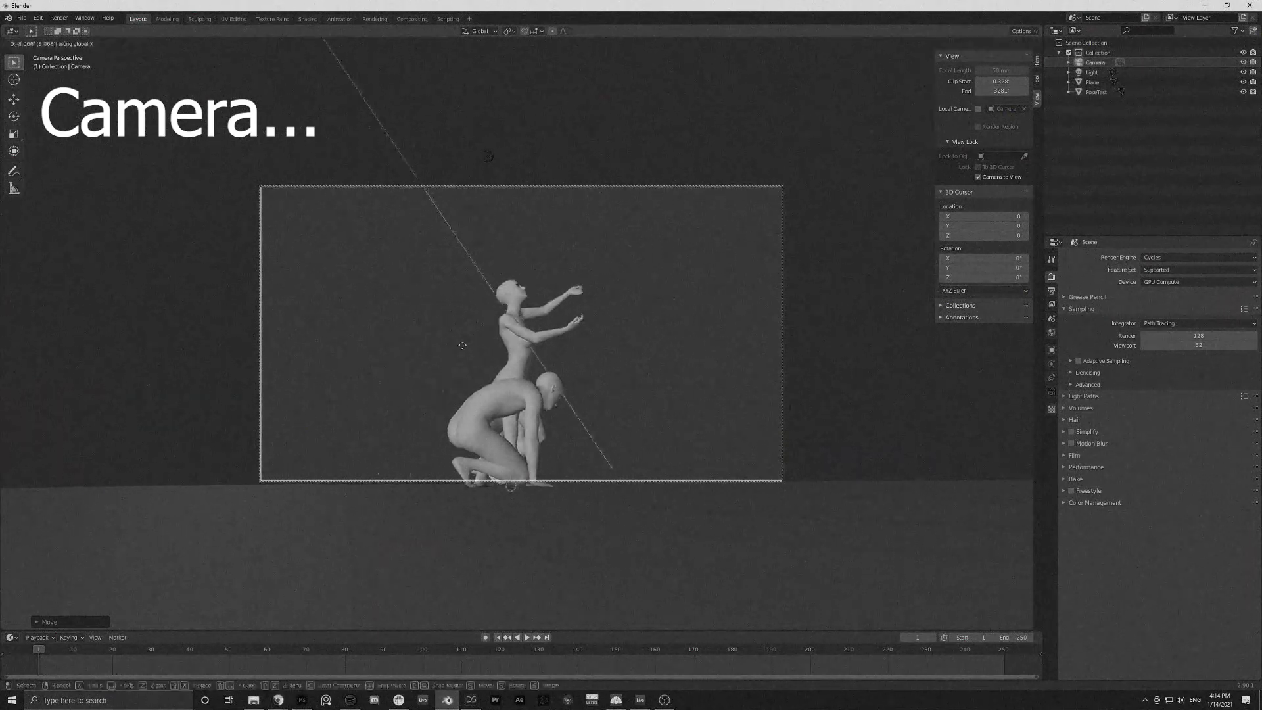
click(708, 333)
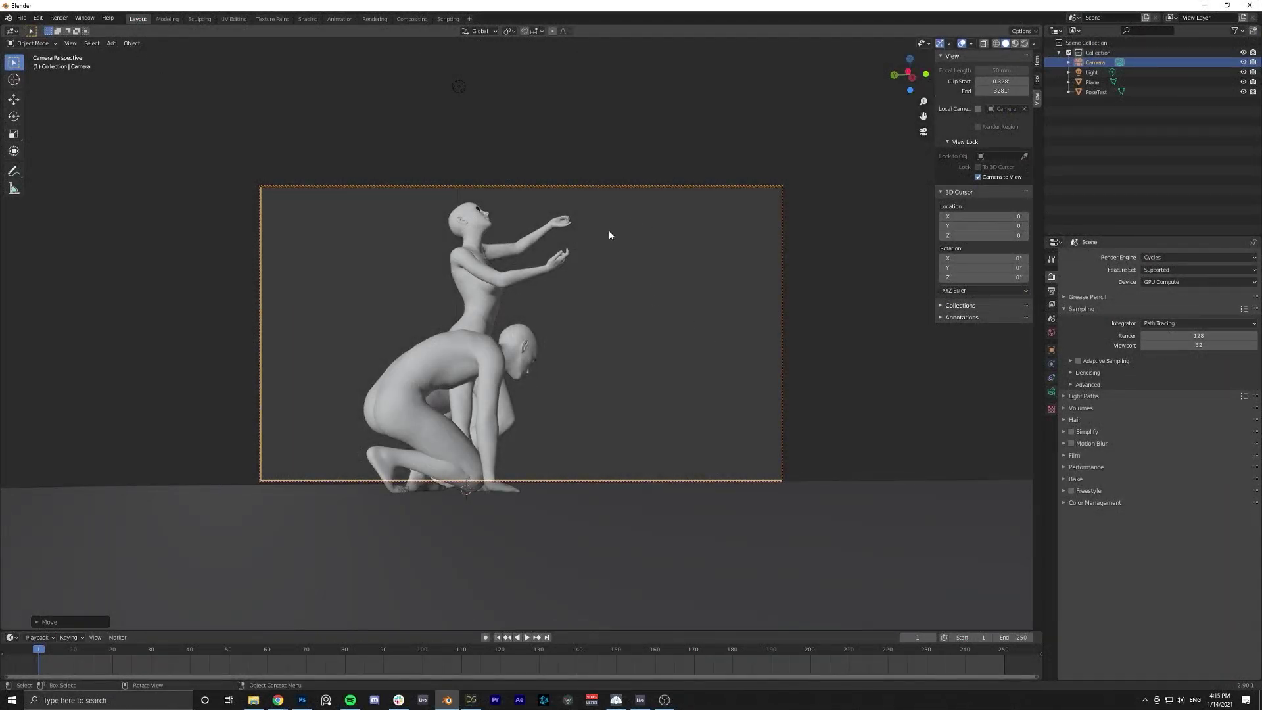
click(1052, 394)
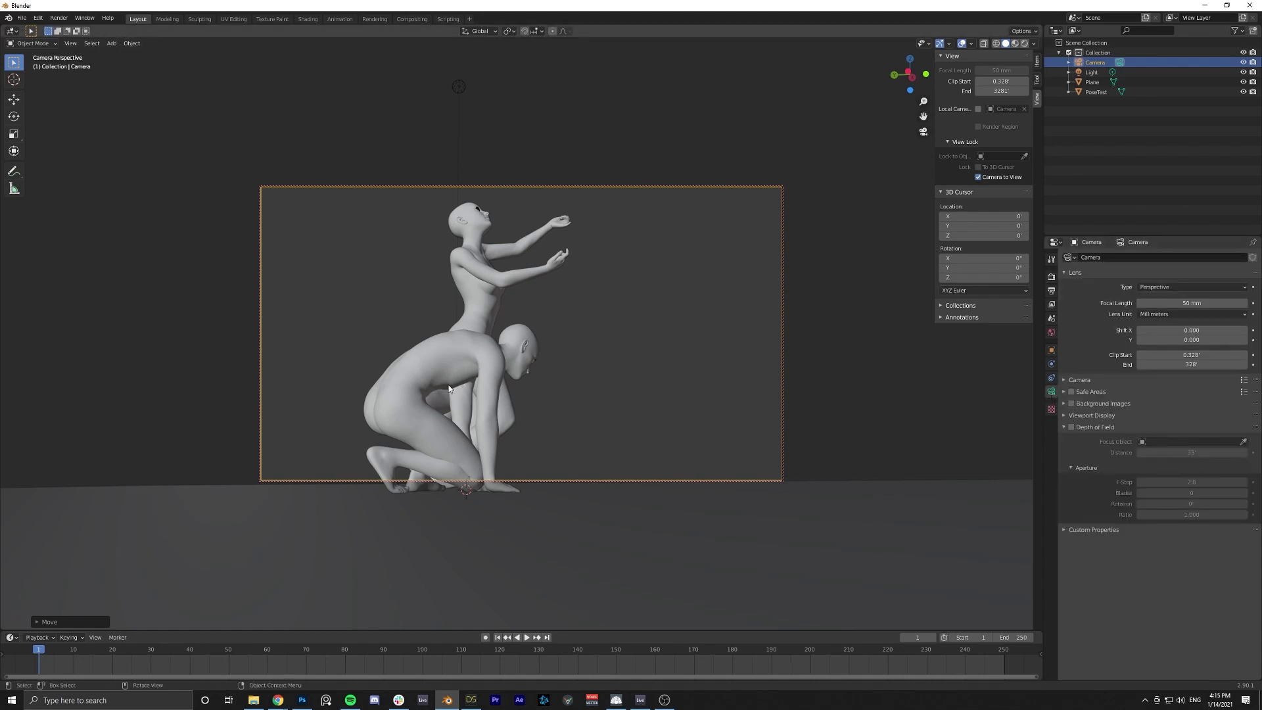
click(1099, 63)
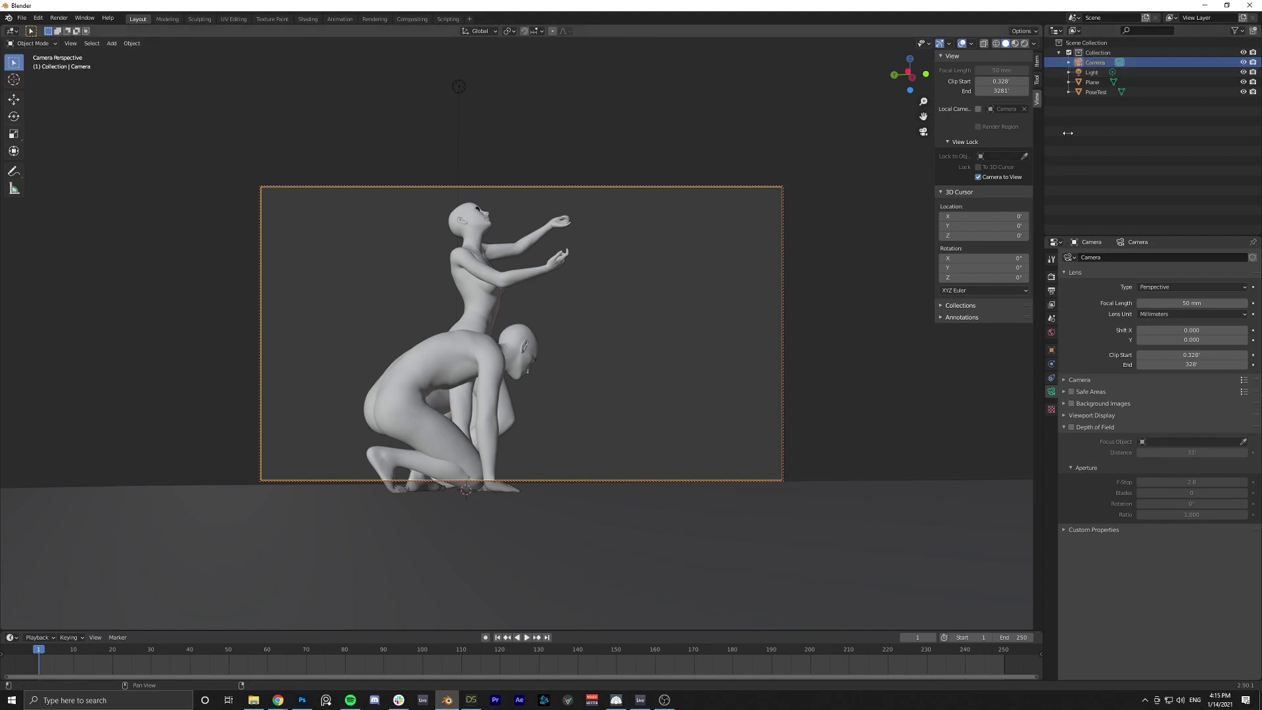
click(702, 190)
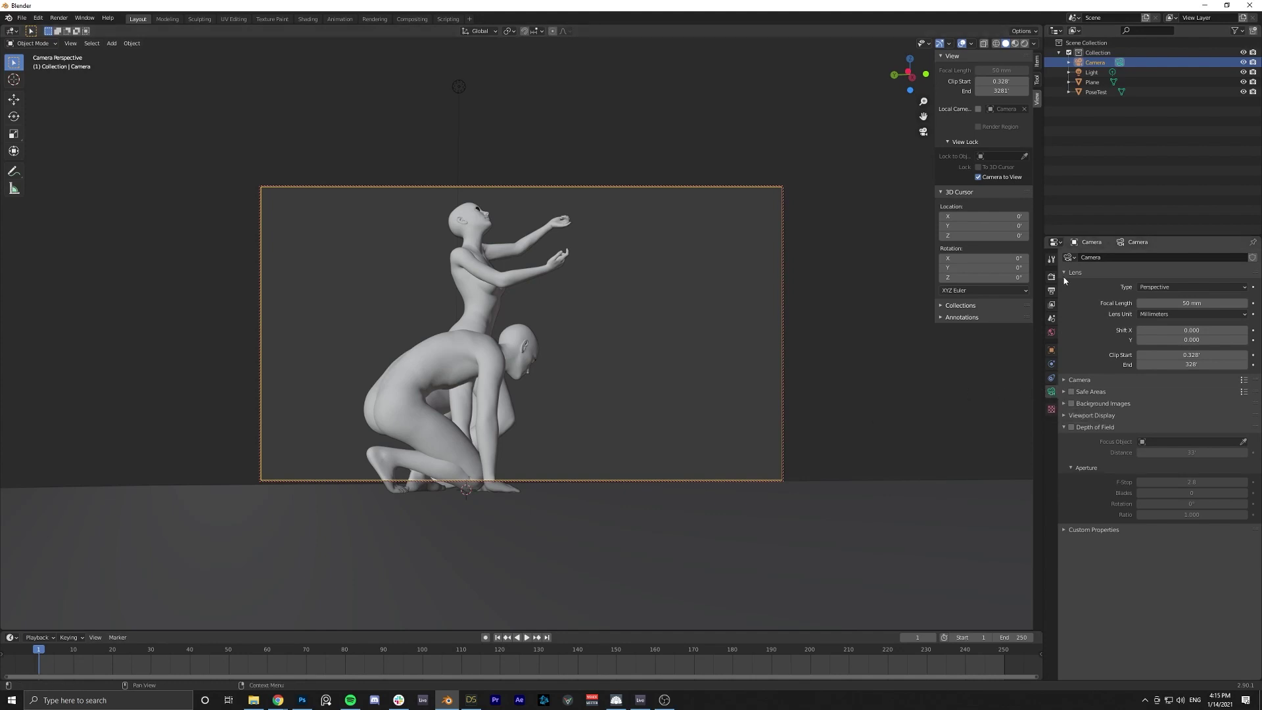
Set the camera focal length to 25 mm, briefly trying 50 mm.
click(1177, 303)
text(25)
key(Return)
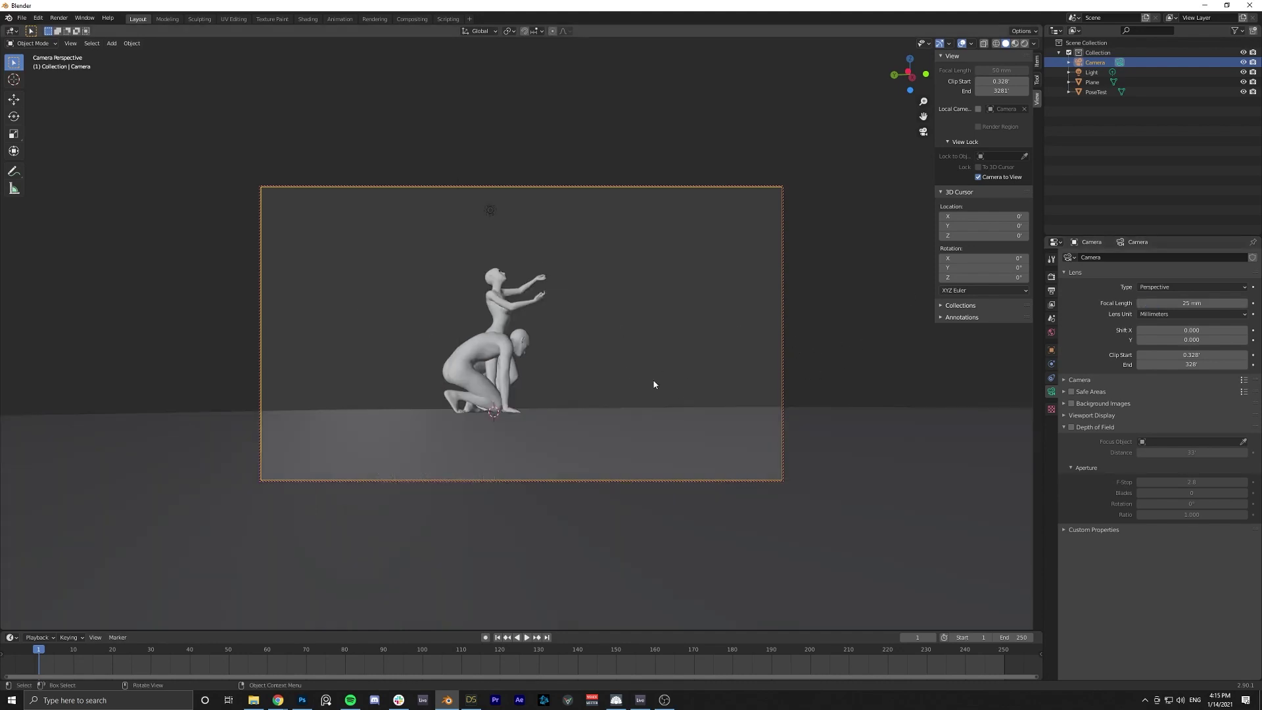
click(1192, 303)
text(50)
key(Return)
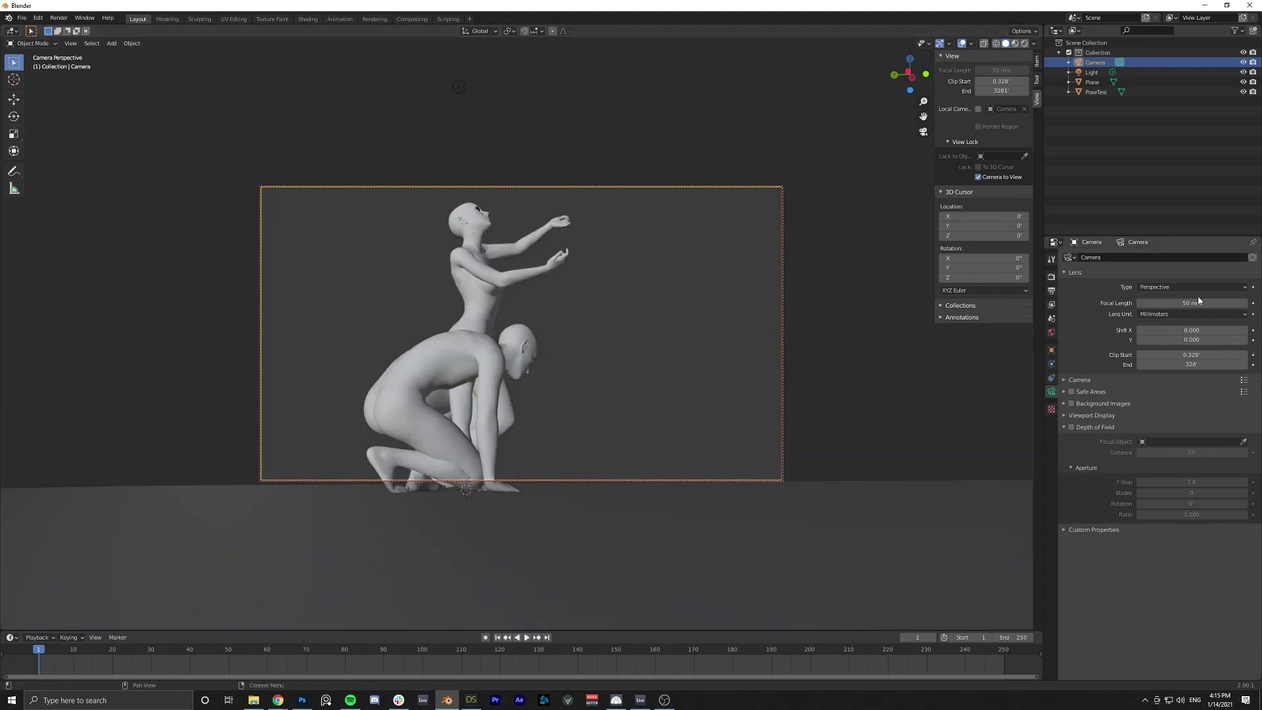
click(1191, 302)
text(25)
key(Return)
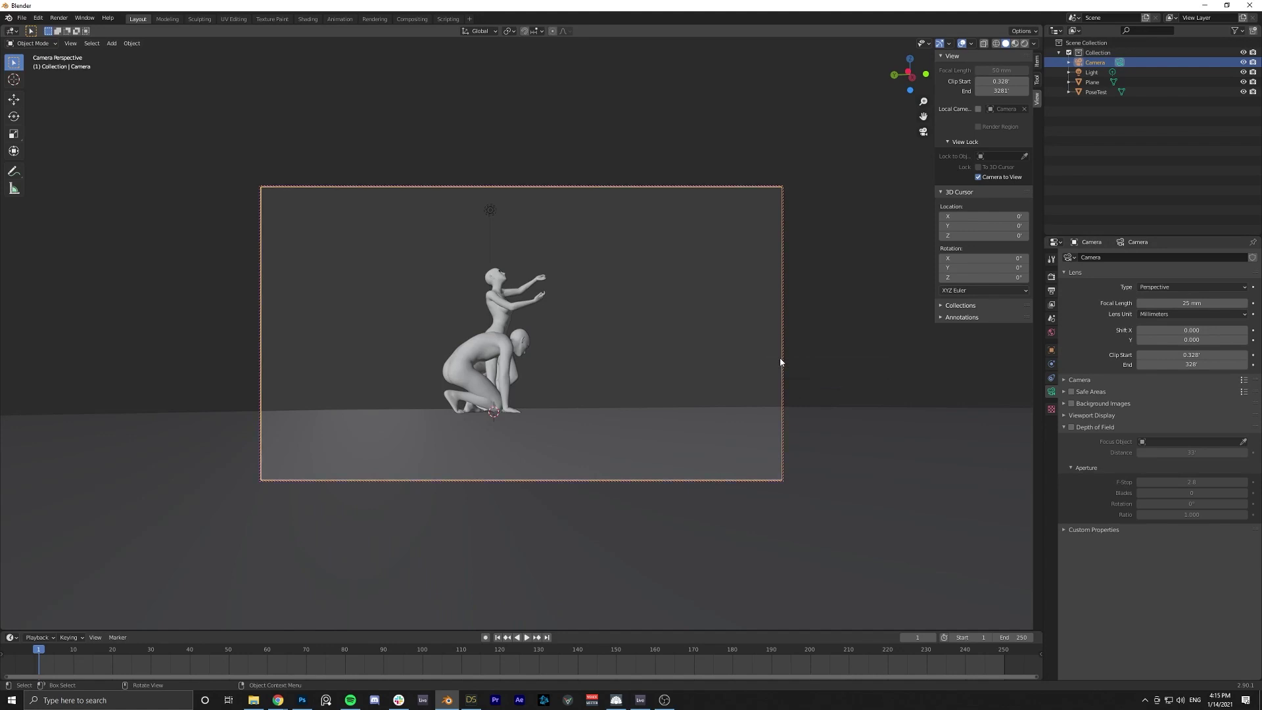
Dolly the camera closer, lower it, and tilt it so the figures fill the frame.
key(g)
key(z)
key(z)
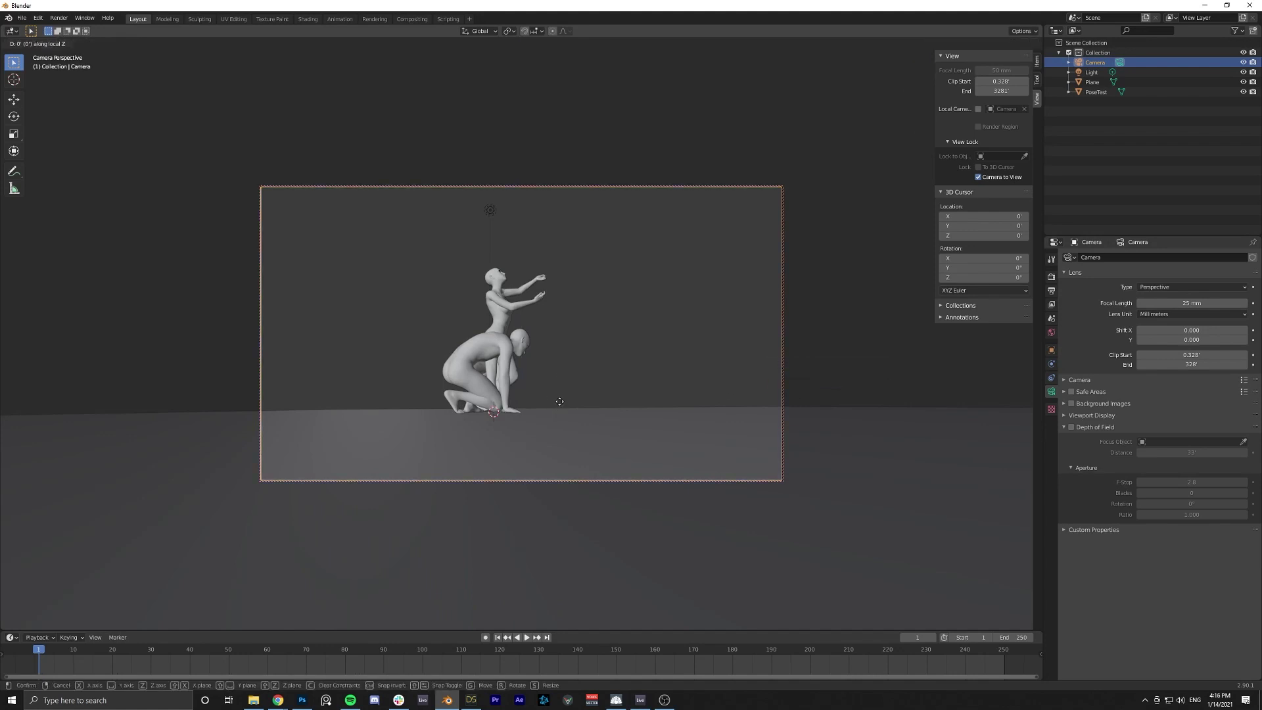
click(611, 354)
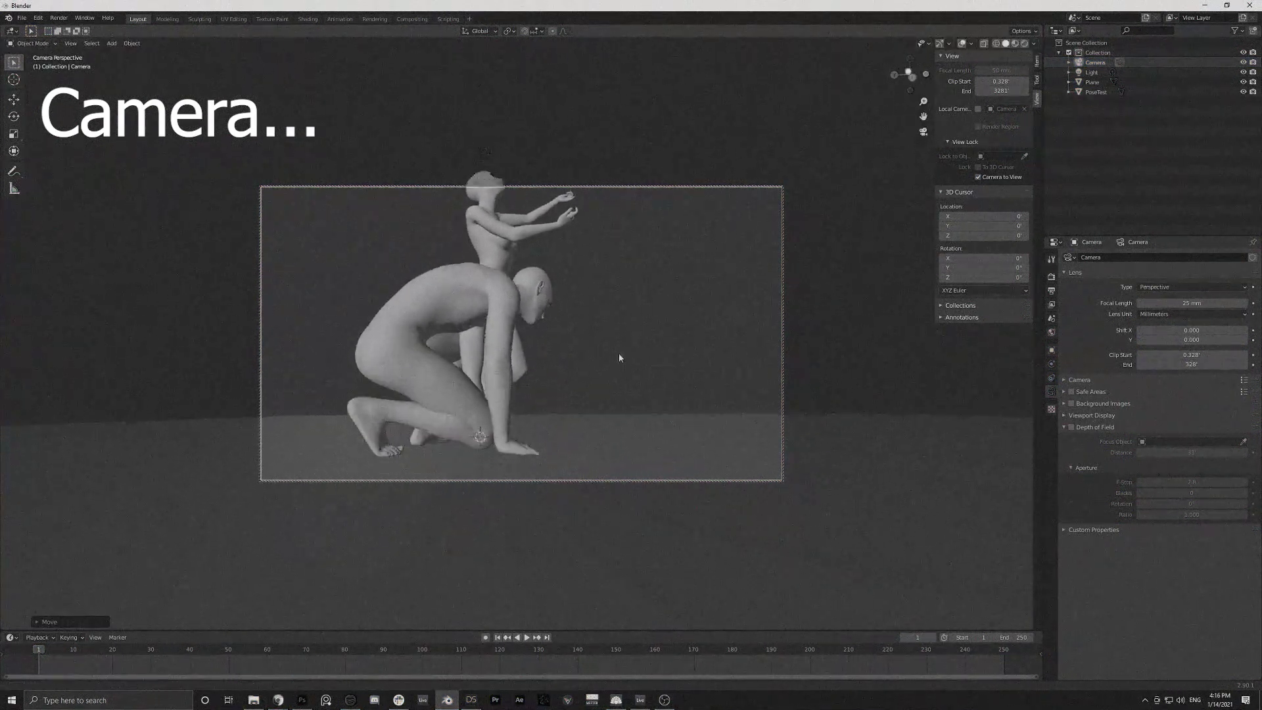
key(g)
key(z)
click(622, 390)
key(r)
key(r)
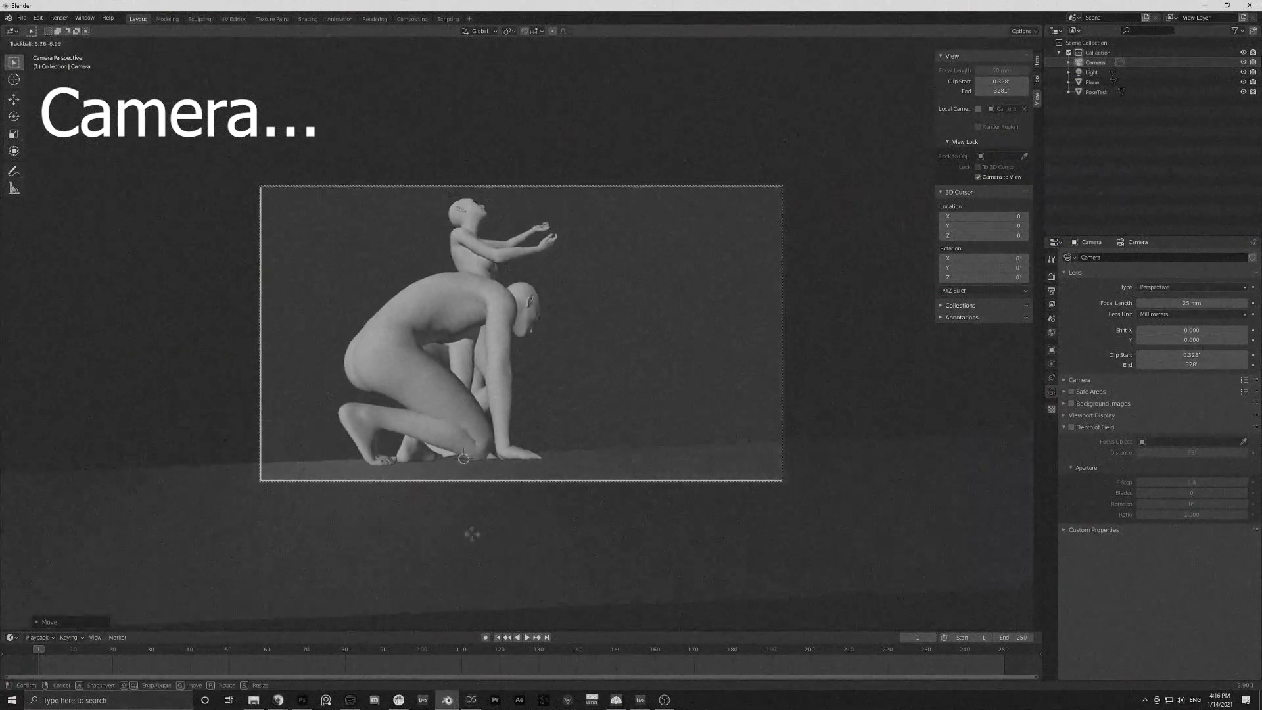
click(764, 382)
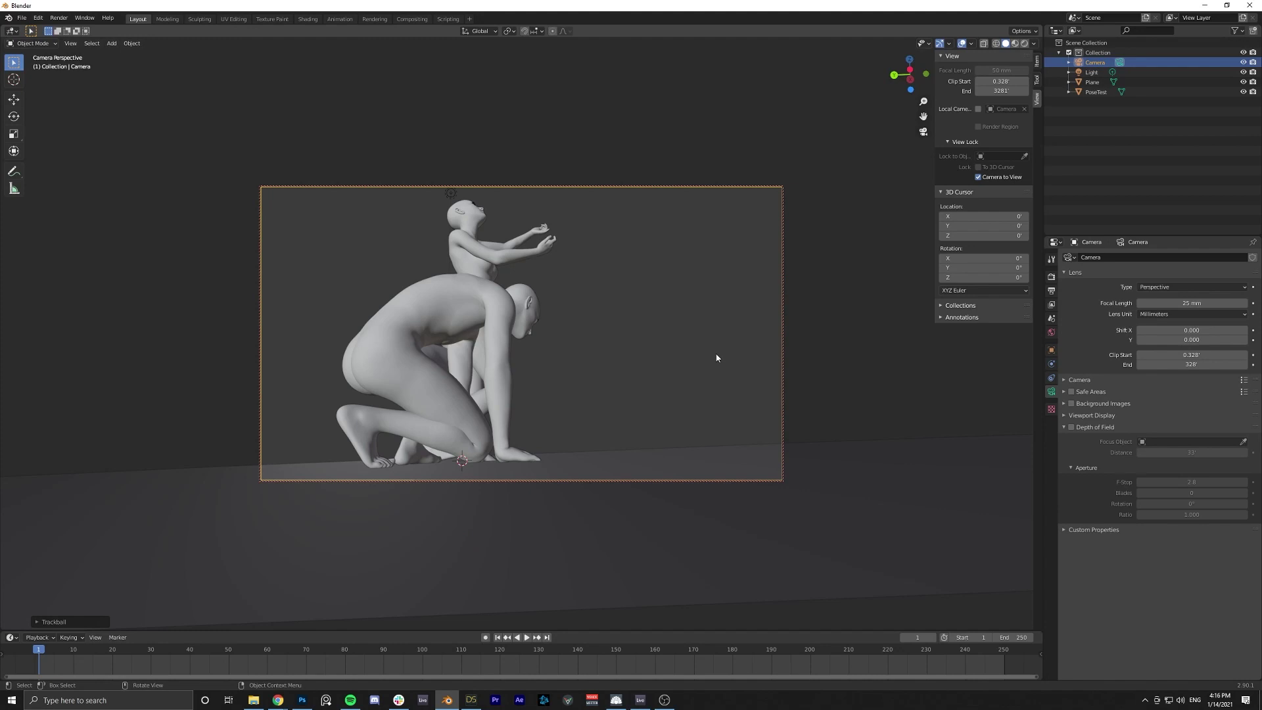
Exit camera view, frame the PoseTest figures with Numpad period, and orbit around them.
key(KP_0)
click(252, 247)
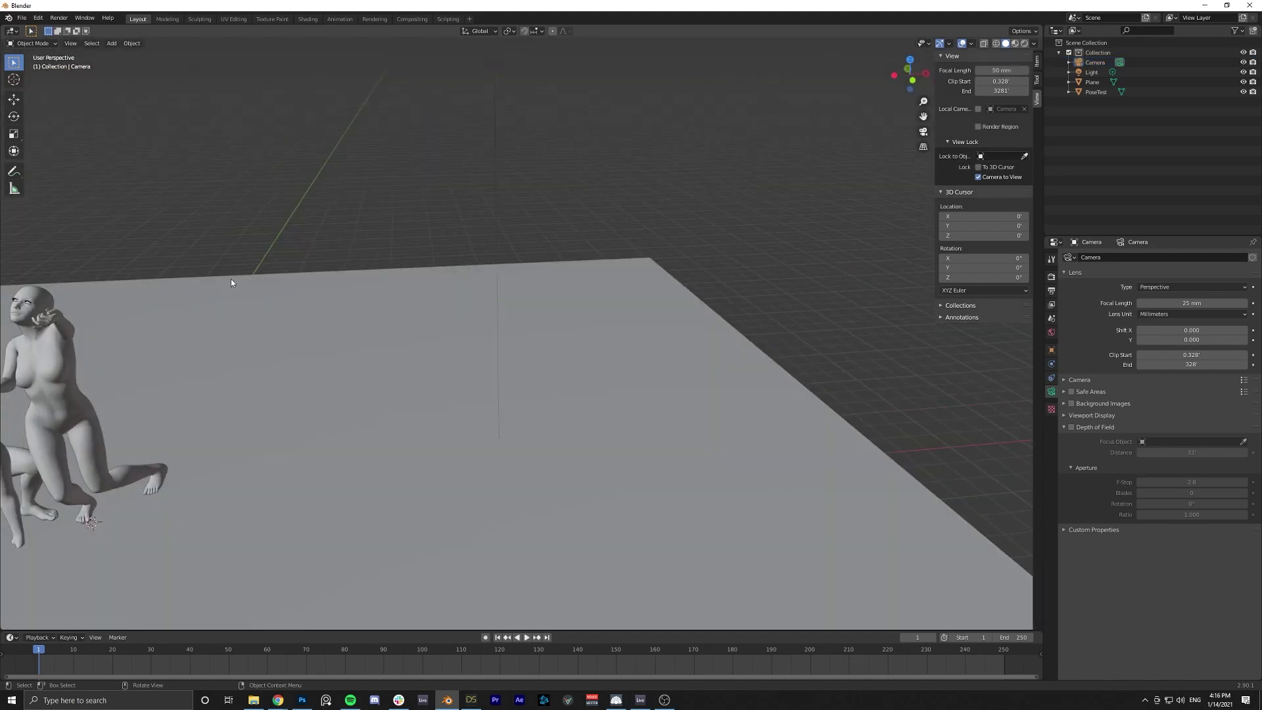
shift+middle_drag(179, 315, 434, 230)
click(473, 315)
key(KP_Decimal)
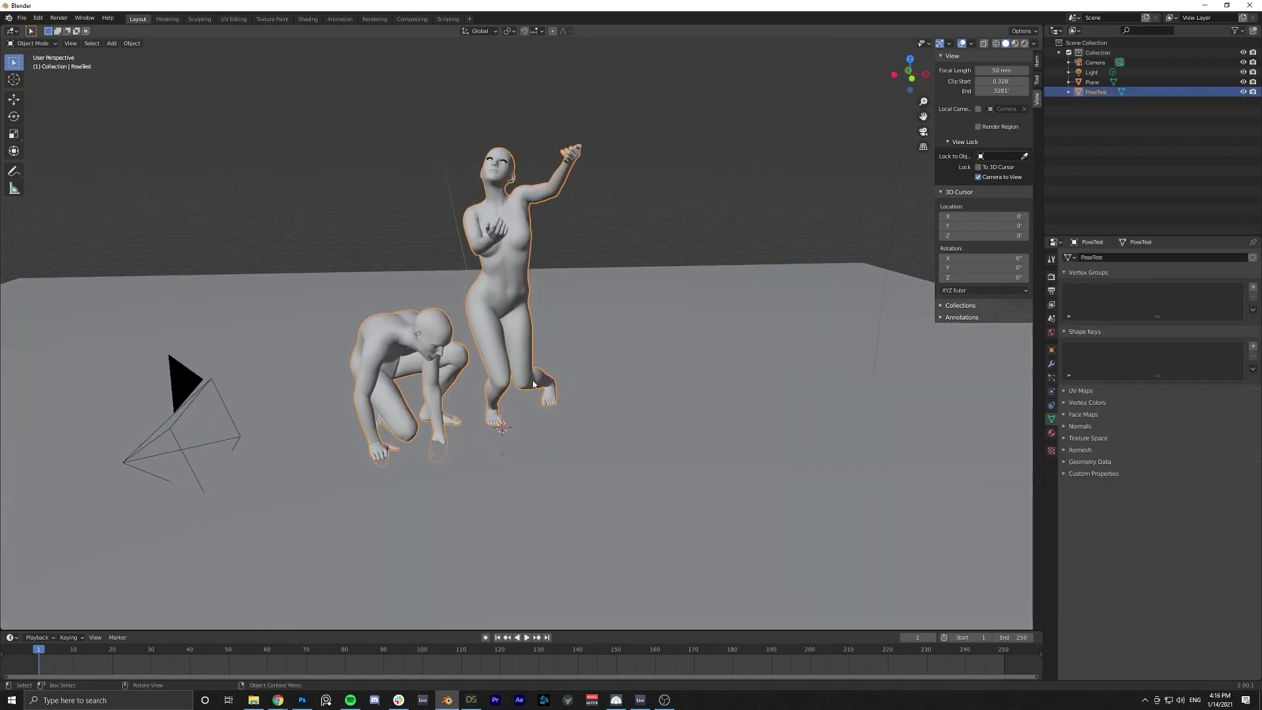
key(g)
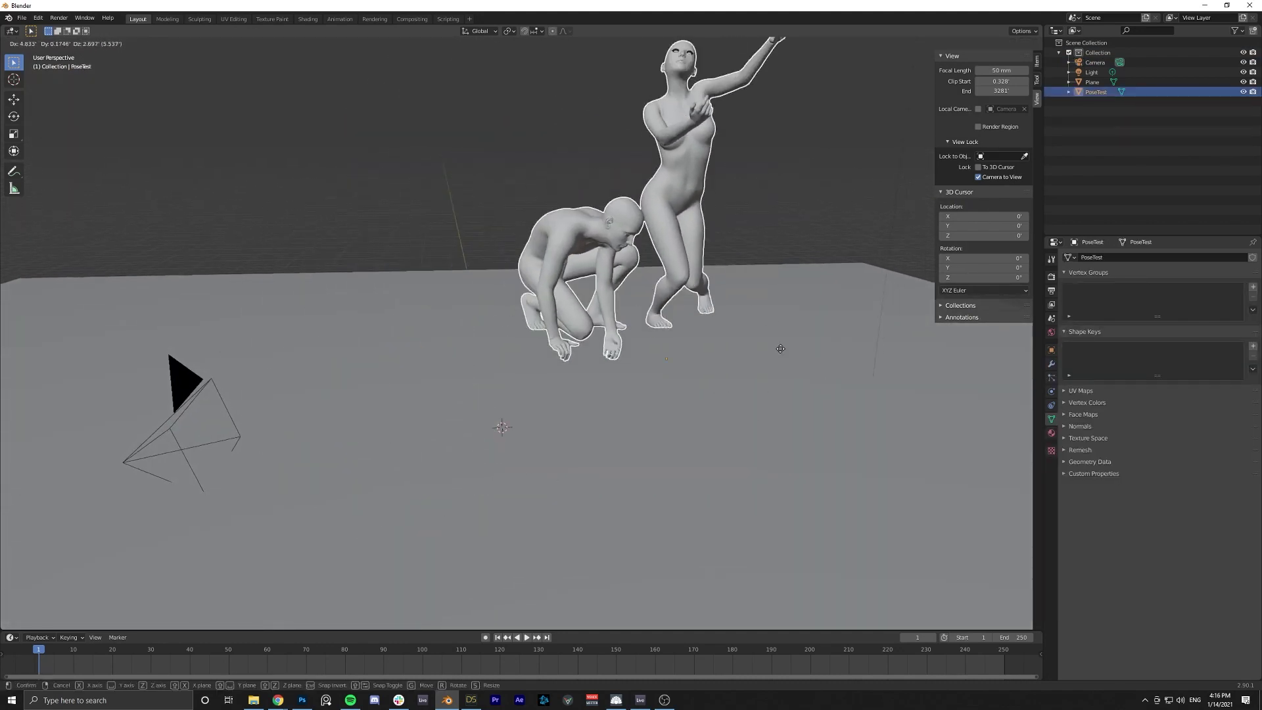
right_click(680, 349)
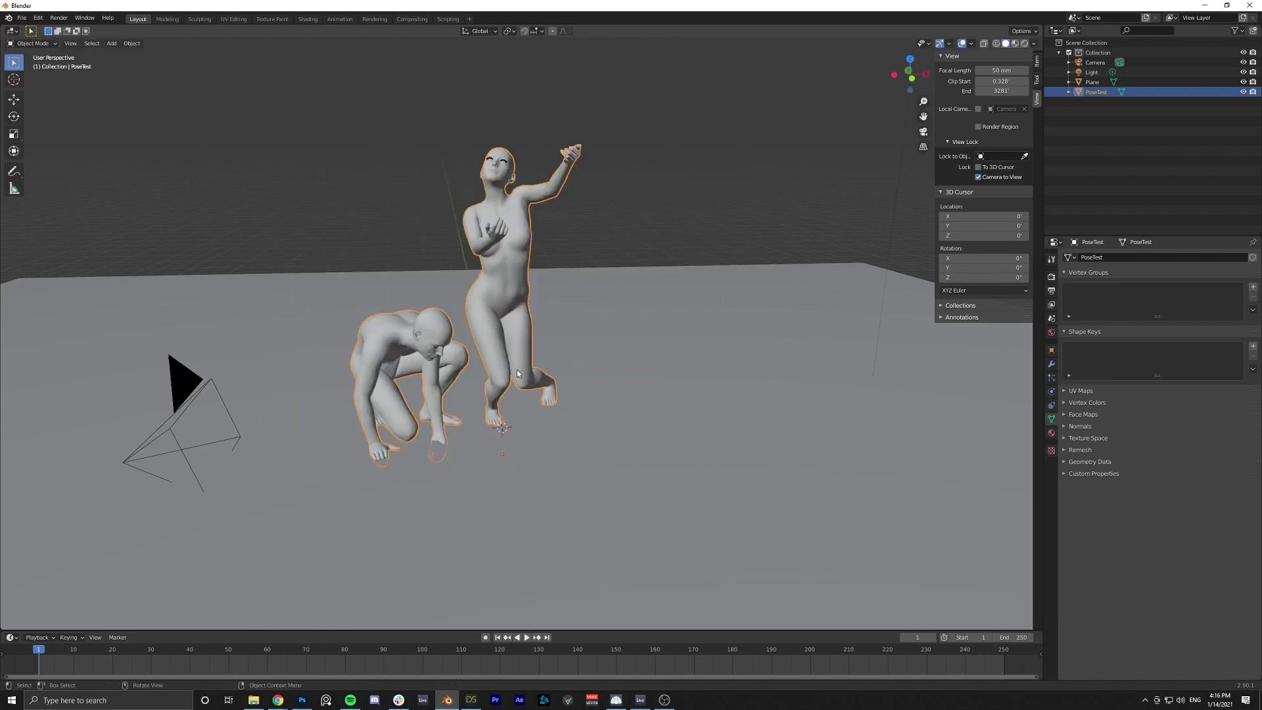
middle_drag(637, 379, 571, 395)
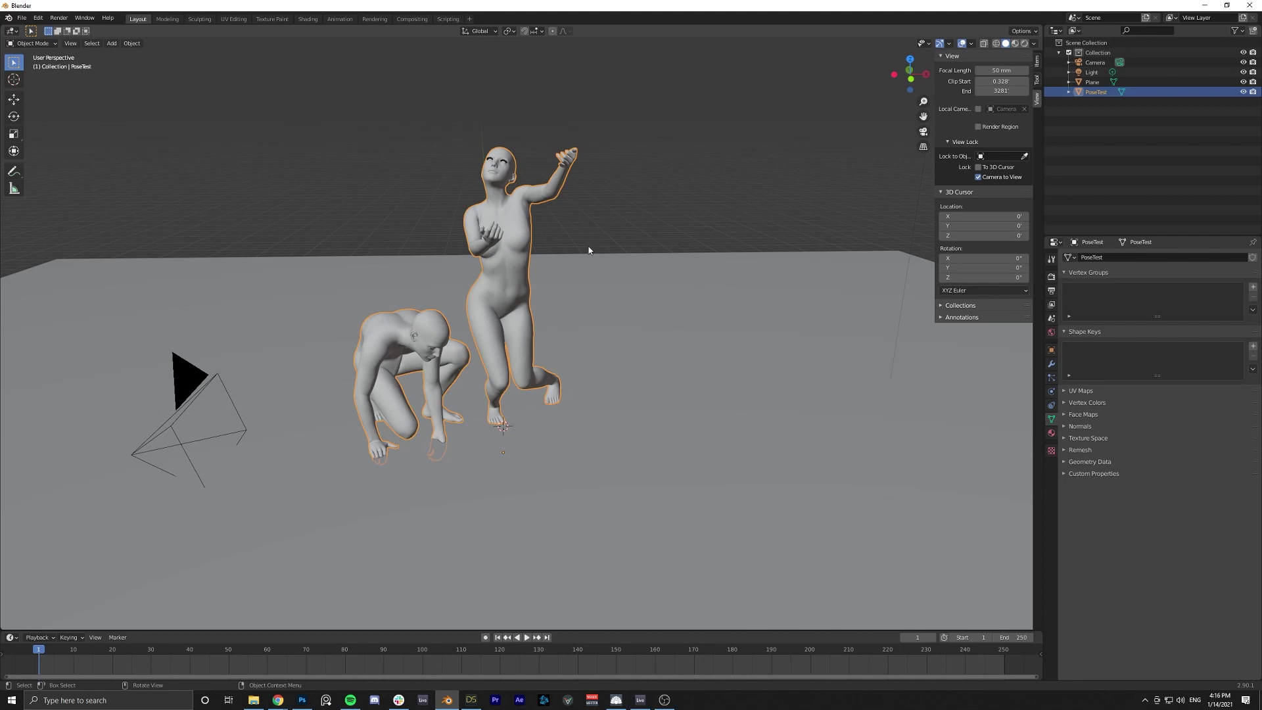
click(387, 343)
Enter Edit Mode on the PoseTest figures and select all their geometry.
shift+click(521, 239)
shift+click(521, 240)
scroll(466, 288, up, 8)
scroll(579, 310, down, 10)
scroll(485, 279, up, 5)
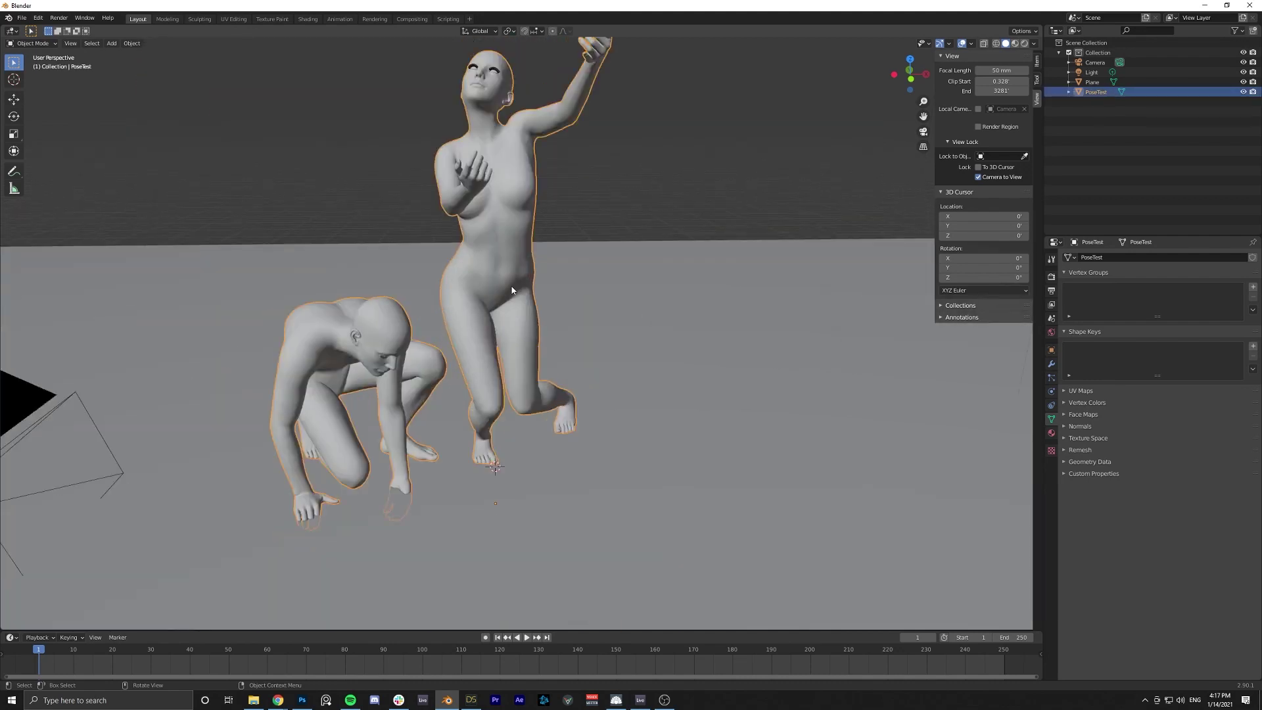
scroll(484, 280, down, 4)
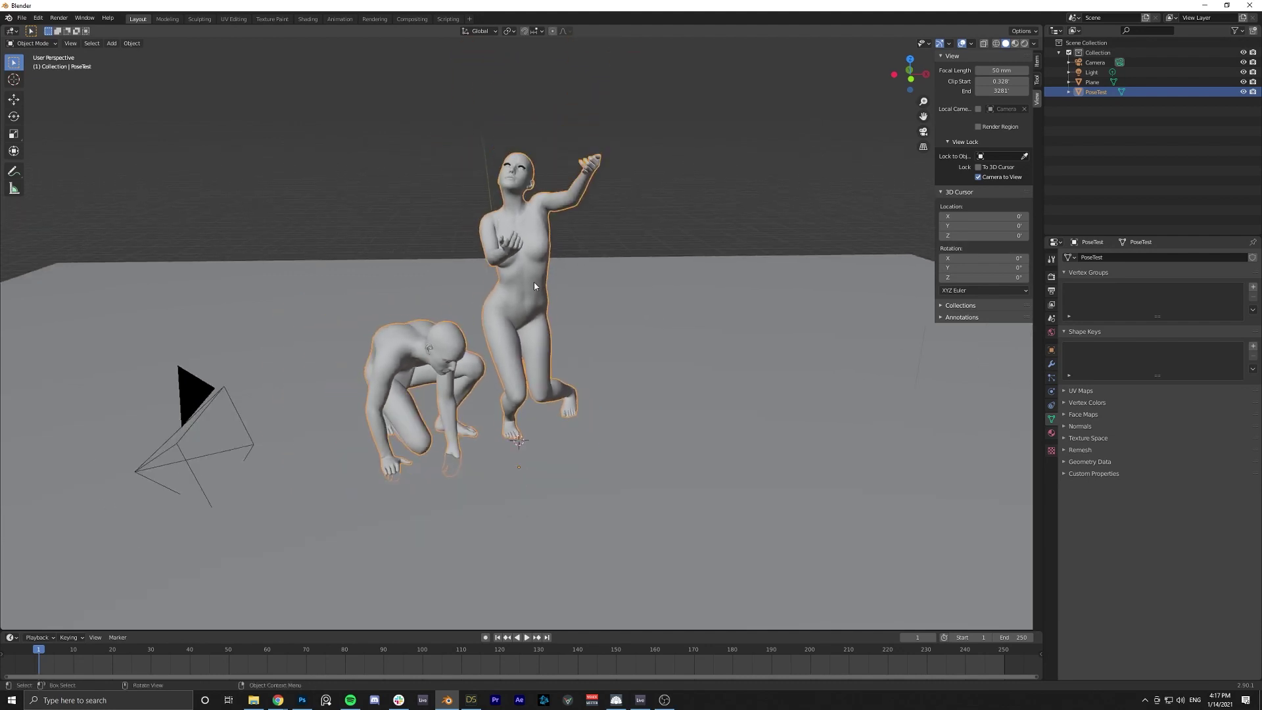
key(Tab)
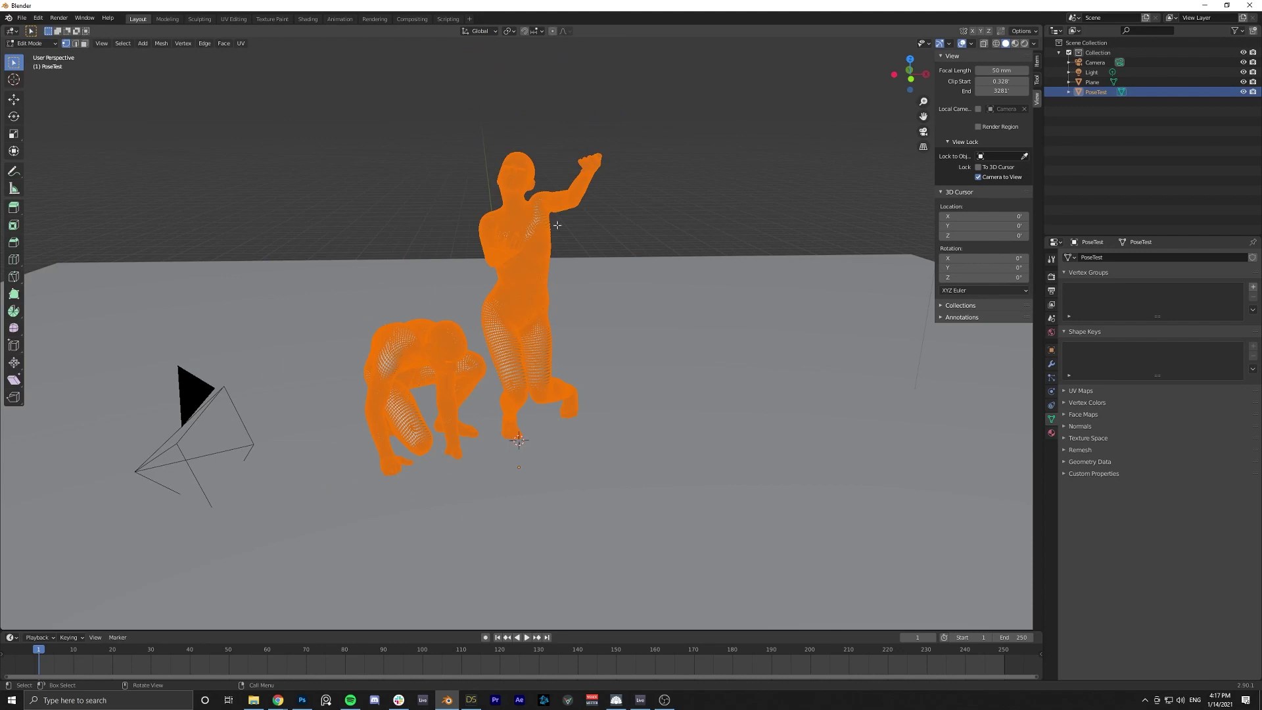
click(601, 225)
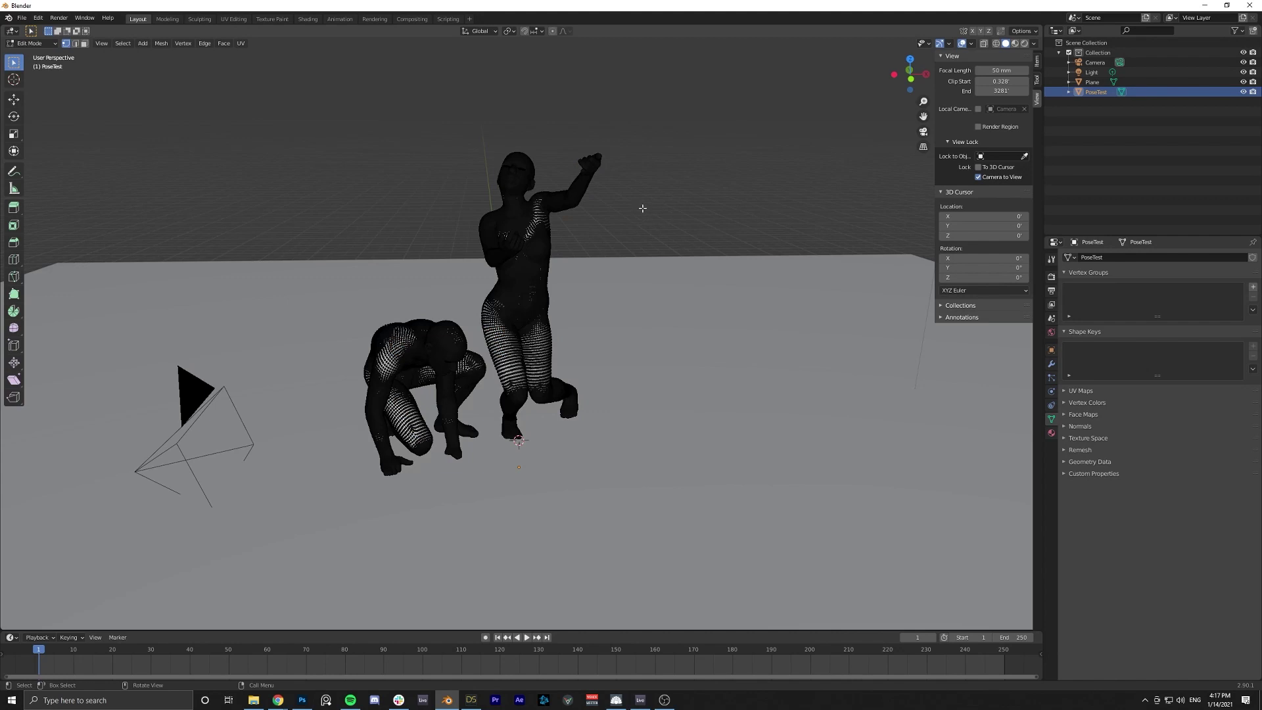
key(a)
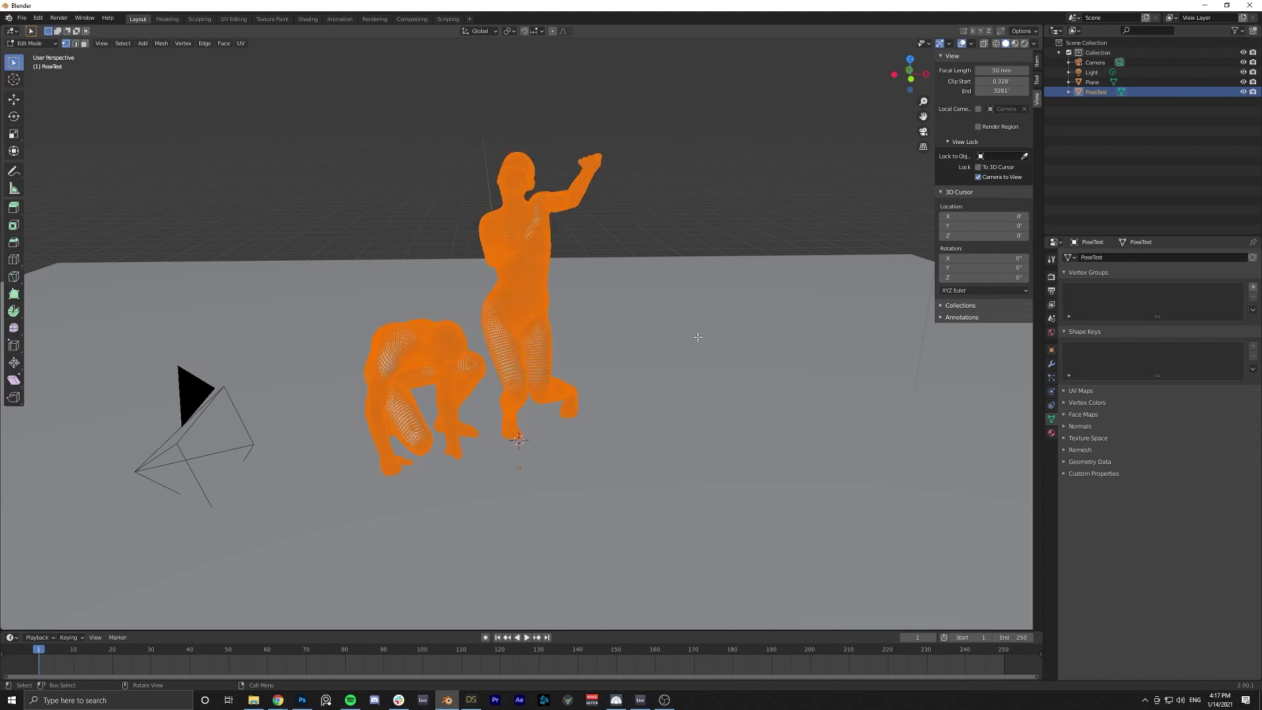
Separate the mesh by loose parts, then return to Object Mode.
key(p)
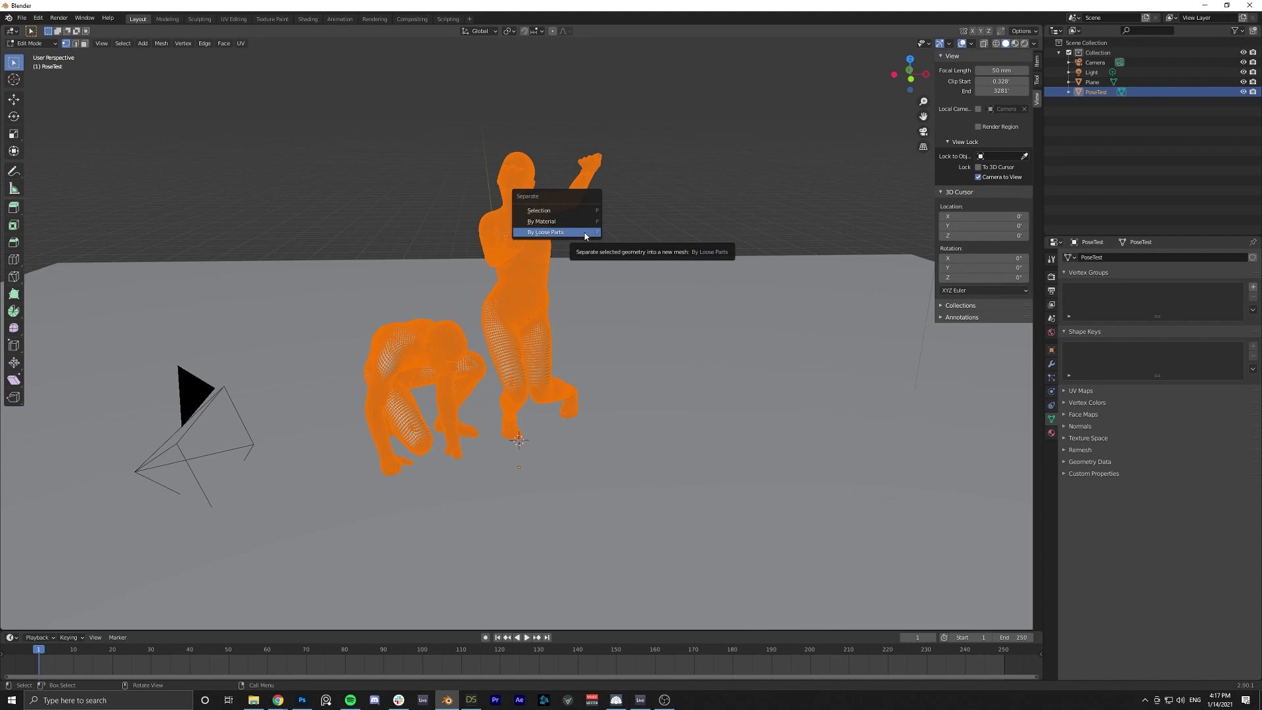
click(545, 233)
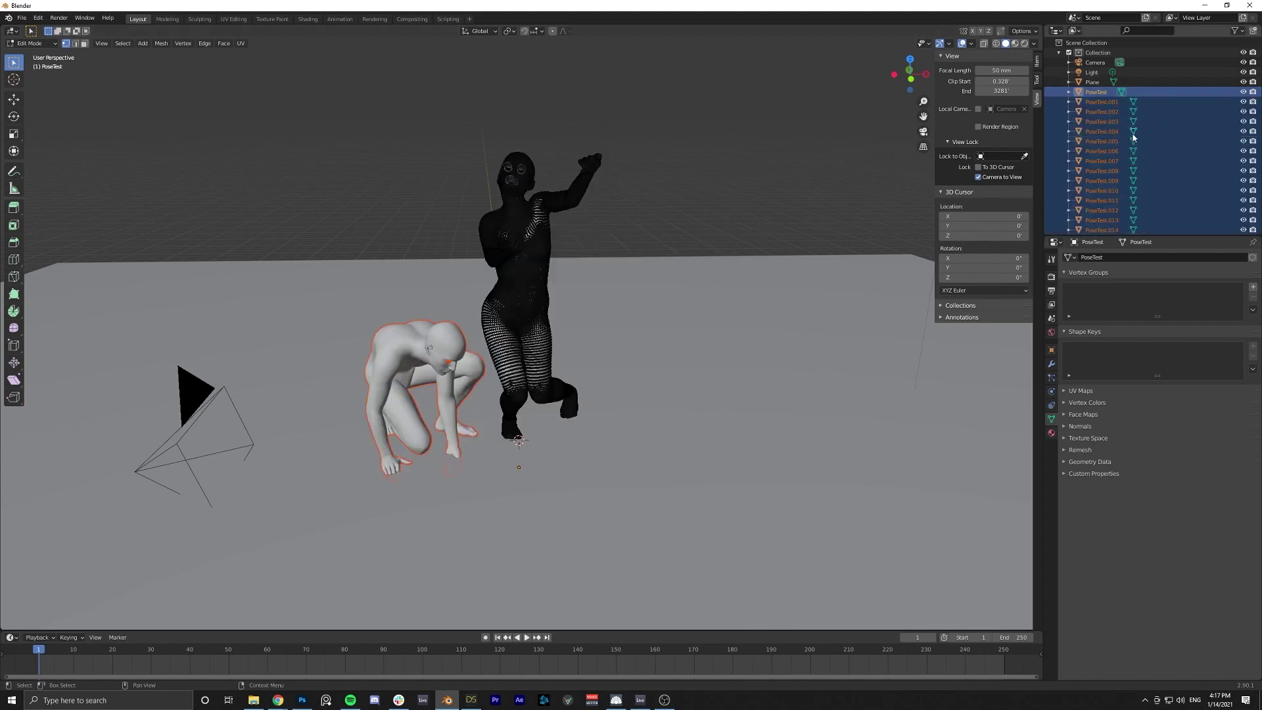
scroll(1124, 144, down, 10)
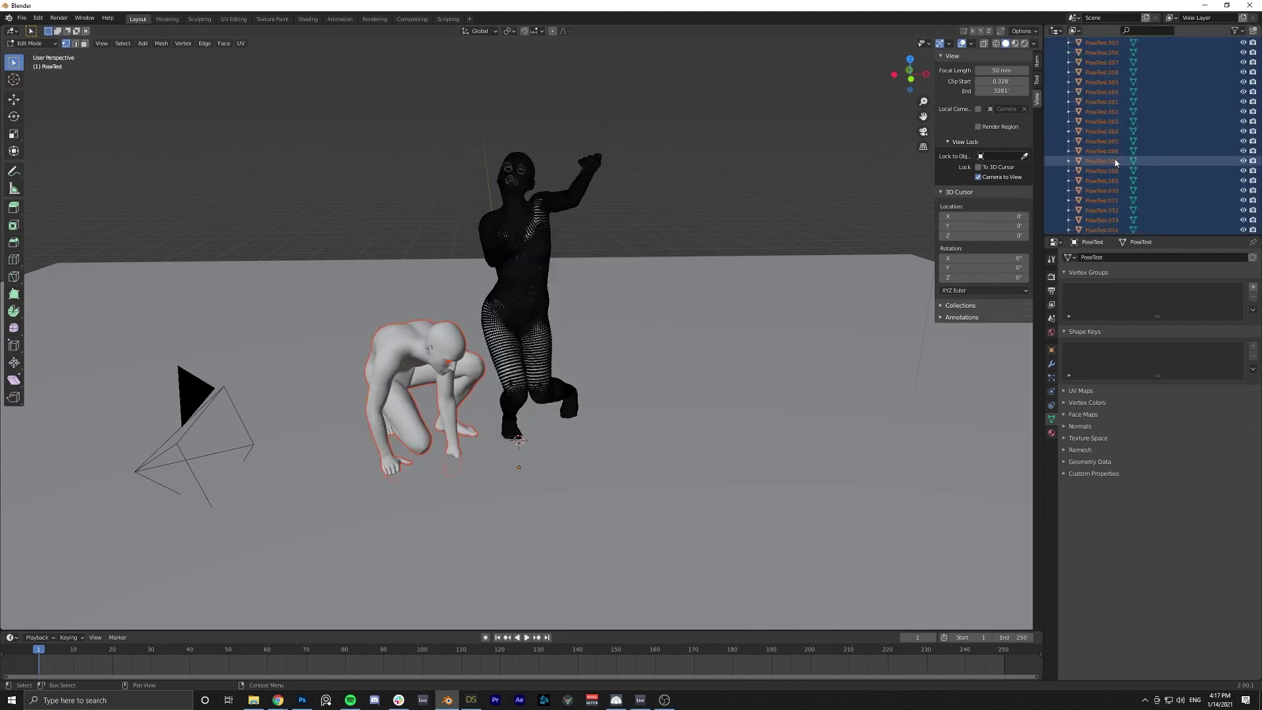
scroll(1113, 163, down, 3)
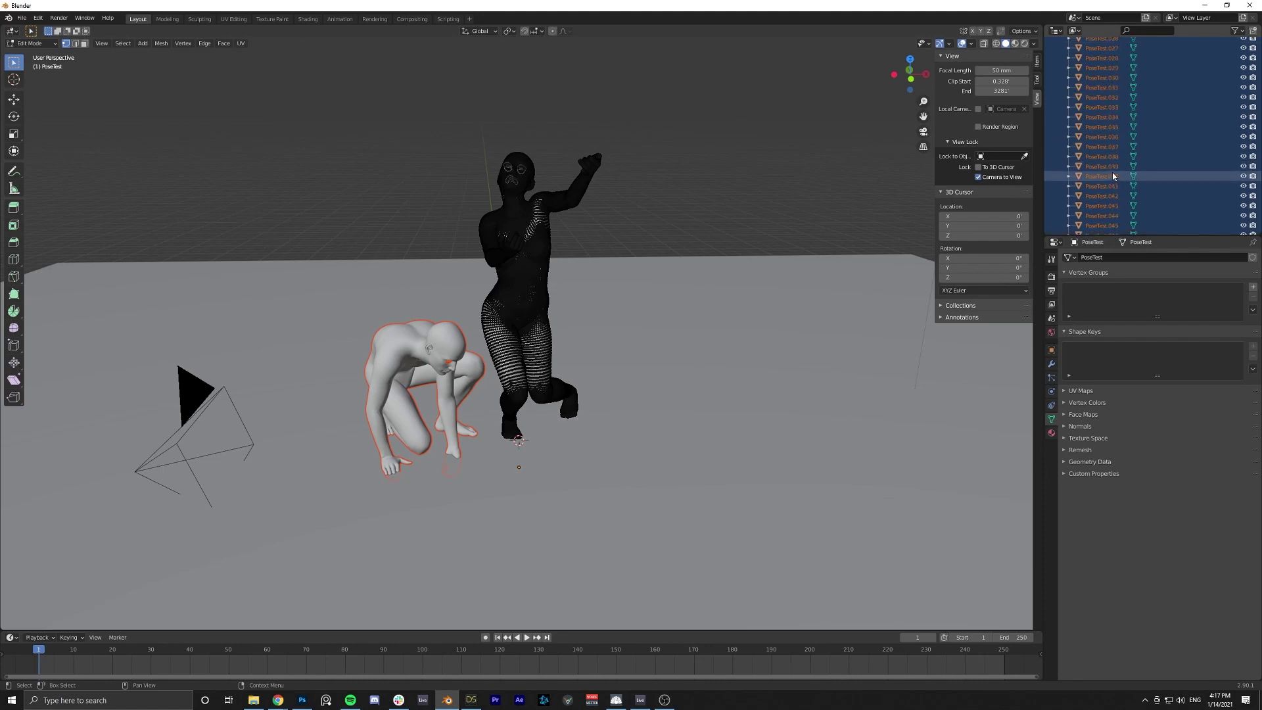
scroll(1115, 167, up, 8)
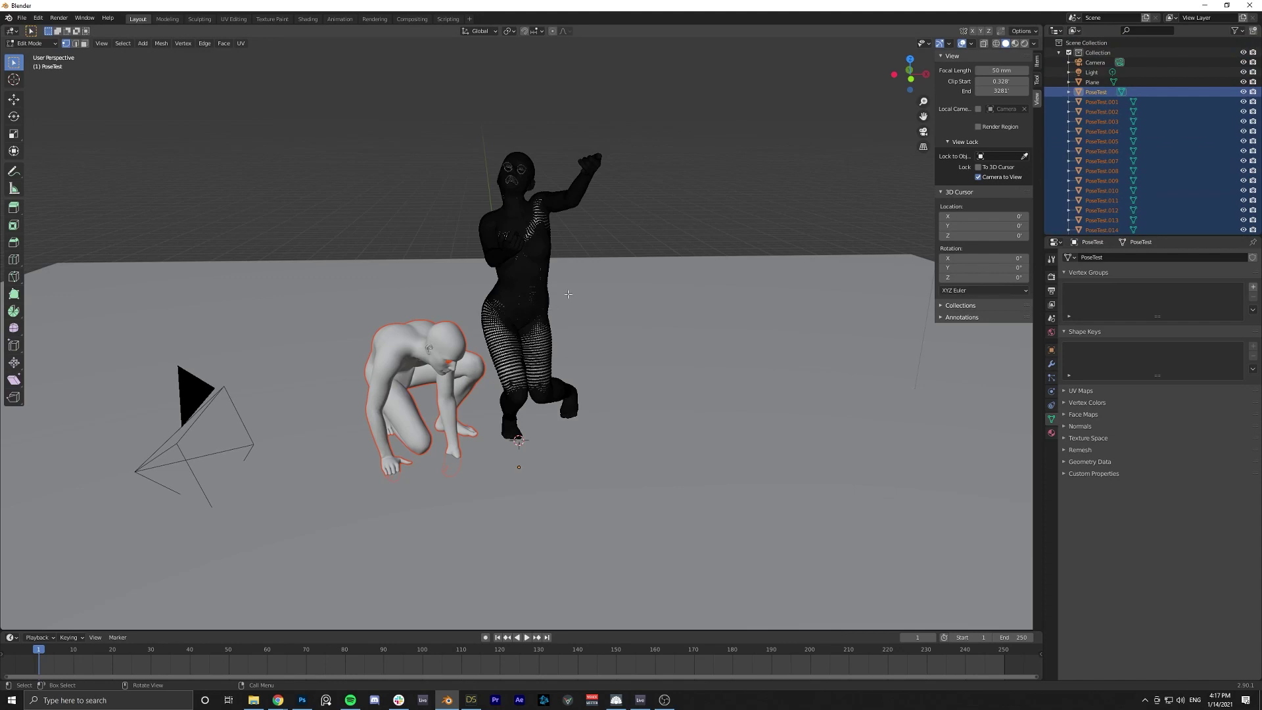
key(Tab)
Select the female and male figures and hide them.
click(656, 188)
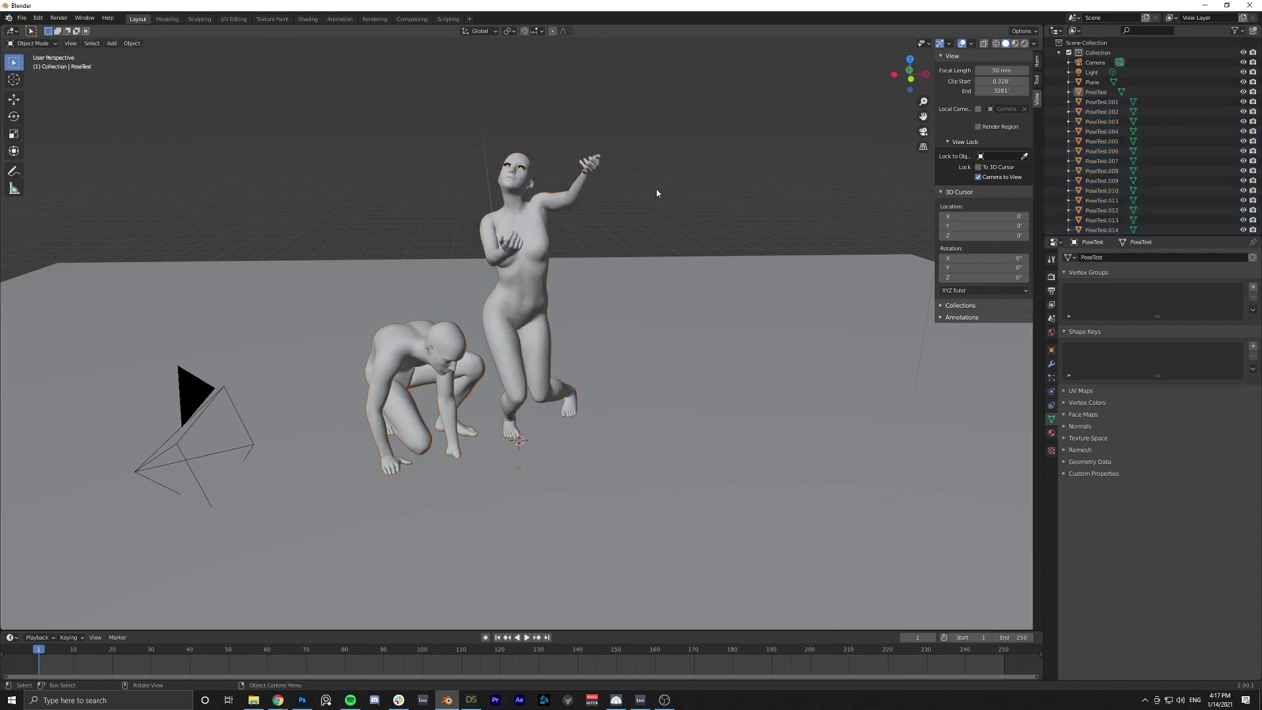
click(524, 292)
shift+click(414, 367)
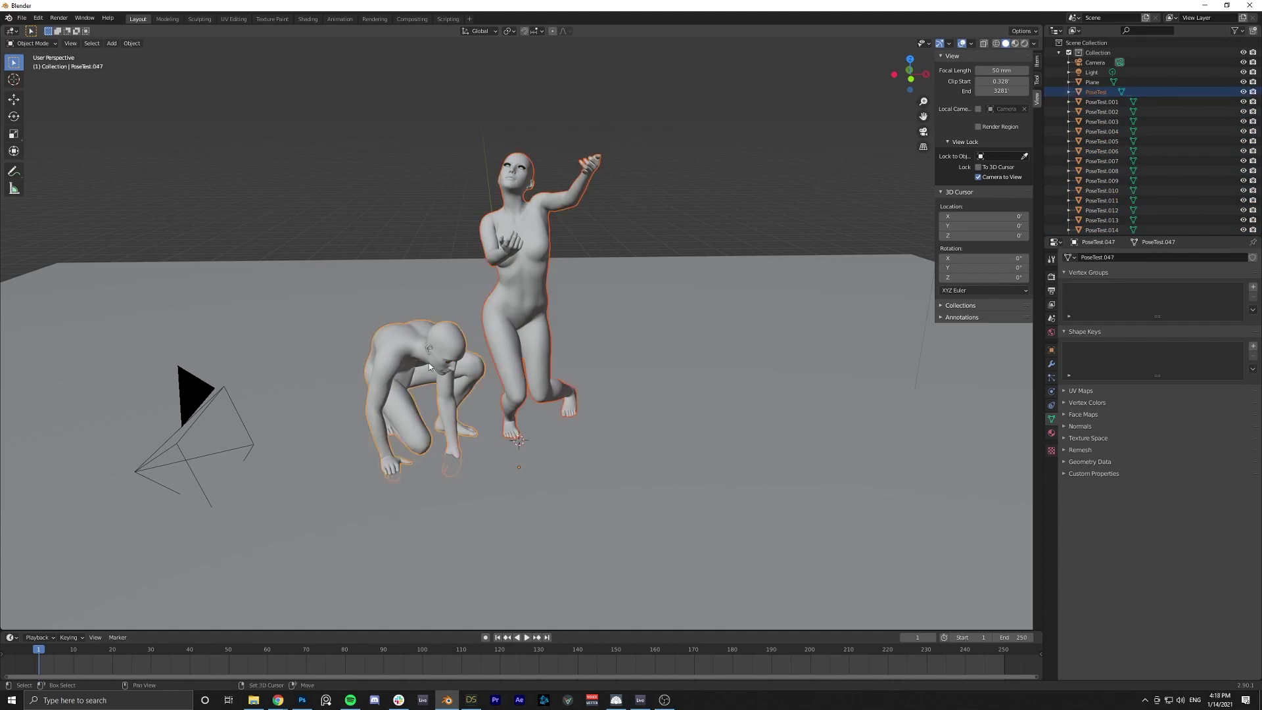
key(h)
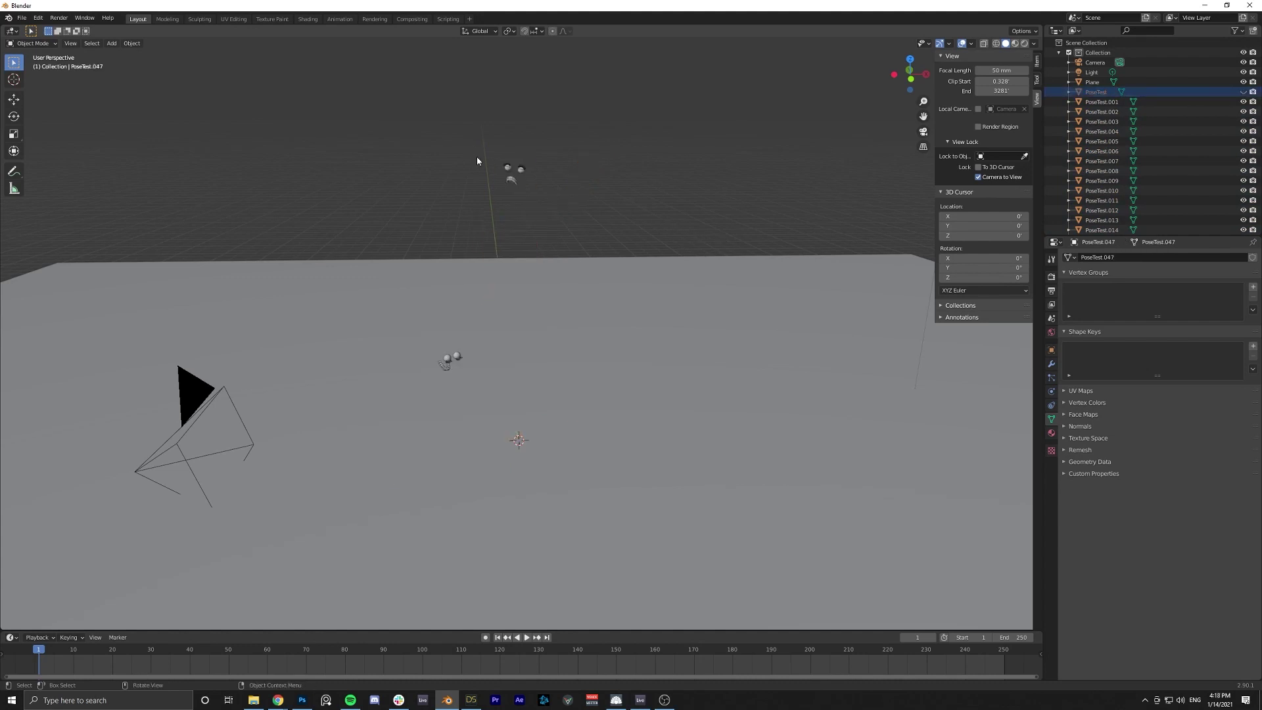
Box-select and delete the 92 leftover eye and teeth objects, then unhide both figures.
middle_drag(484, 156, 532, 324)
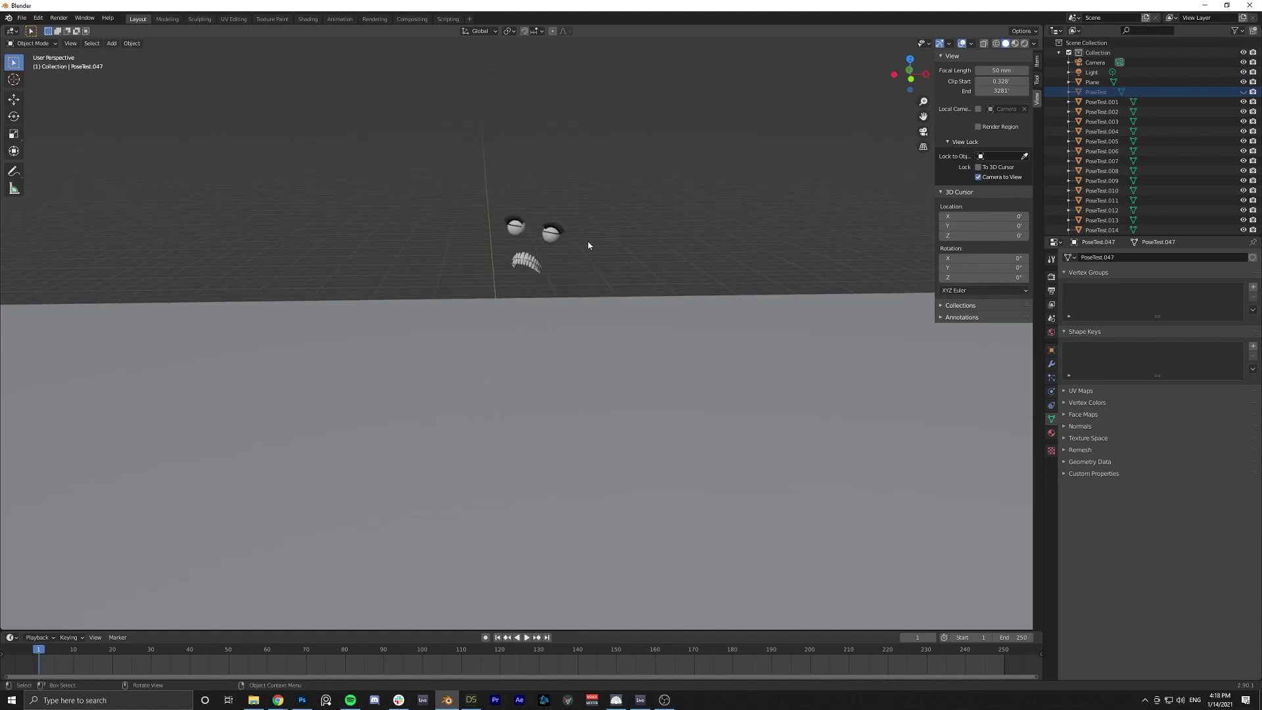
middle_drag(580, 237, 534, 279)
drag(365, 123, 520, 290)
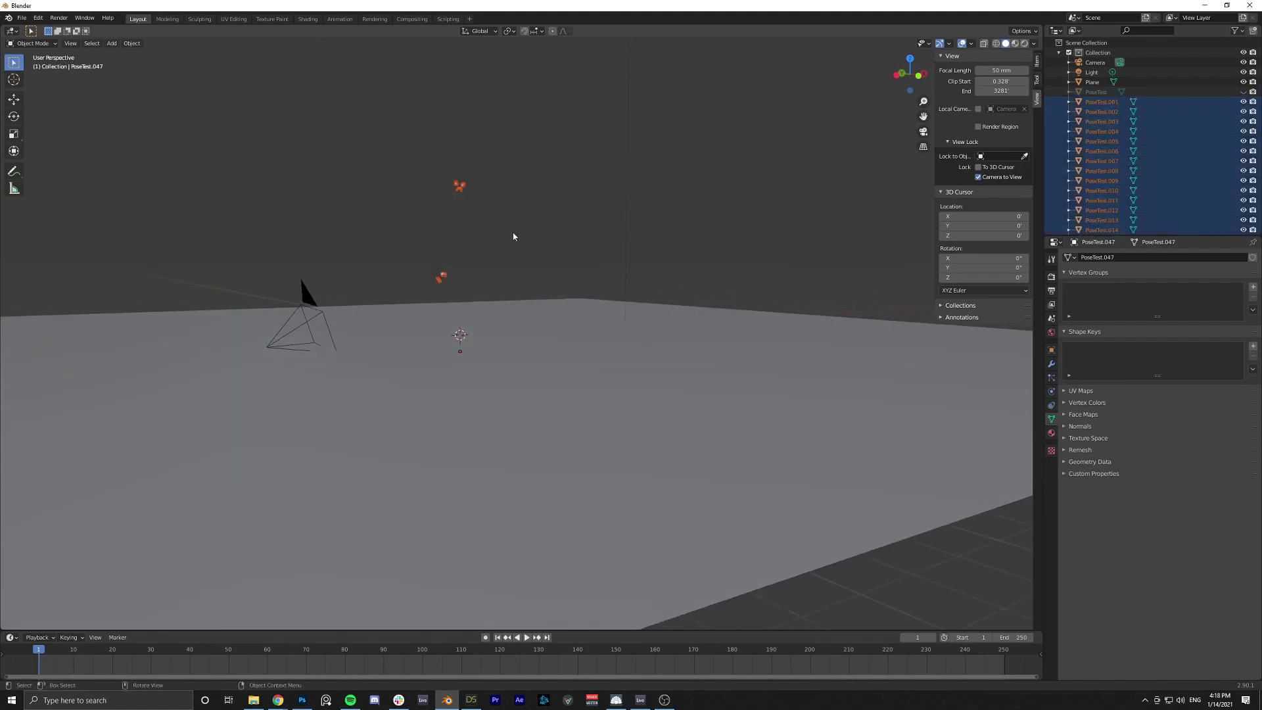
key(x)
click(500, 226)
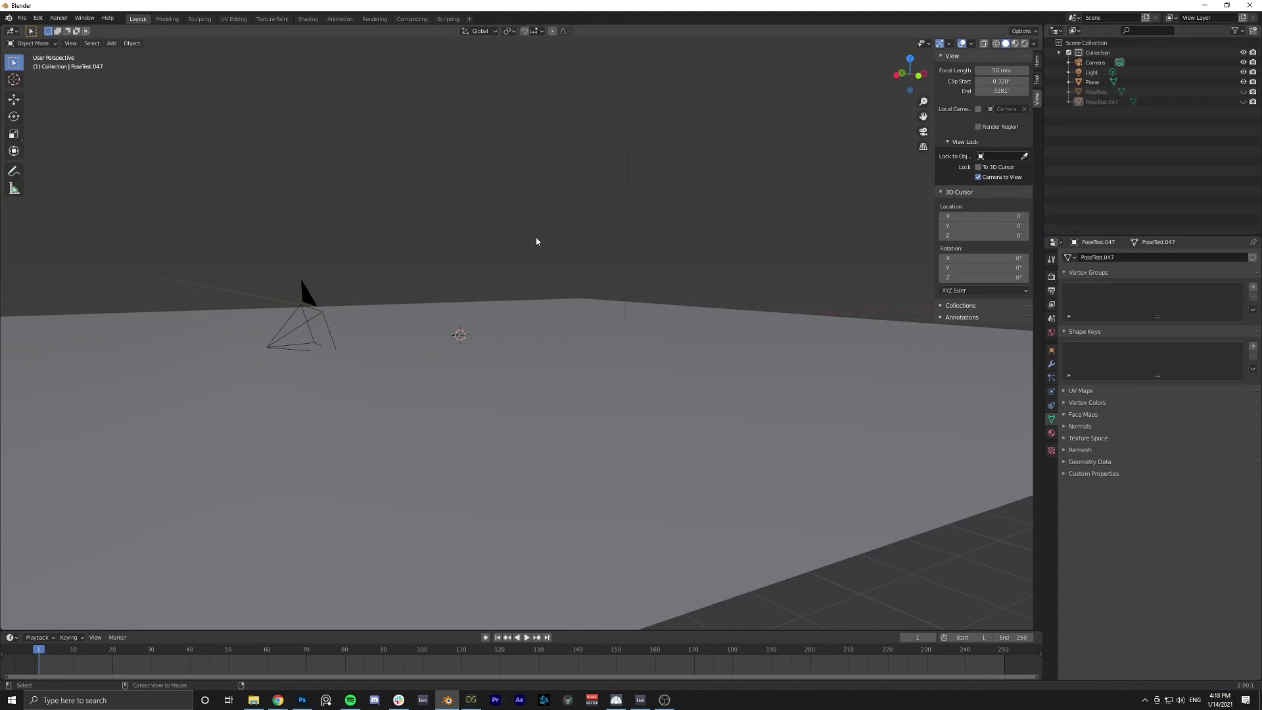
key(alt+h)
middle_drag(492, 255, 276, 382)
Through the camera, slide the kneeling man along the floor nearer the camera.
key(KP_0)
click(469, 274)
click(432, 320)
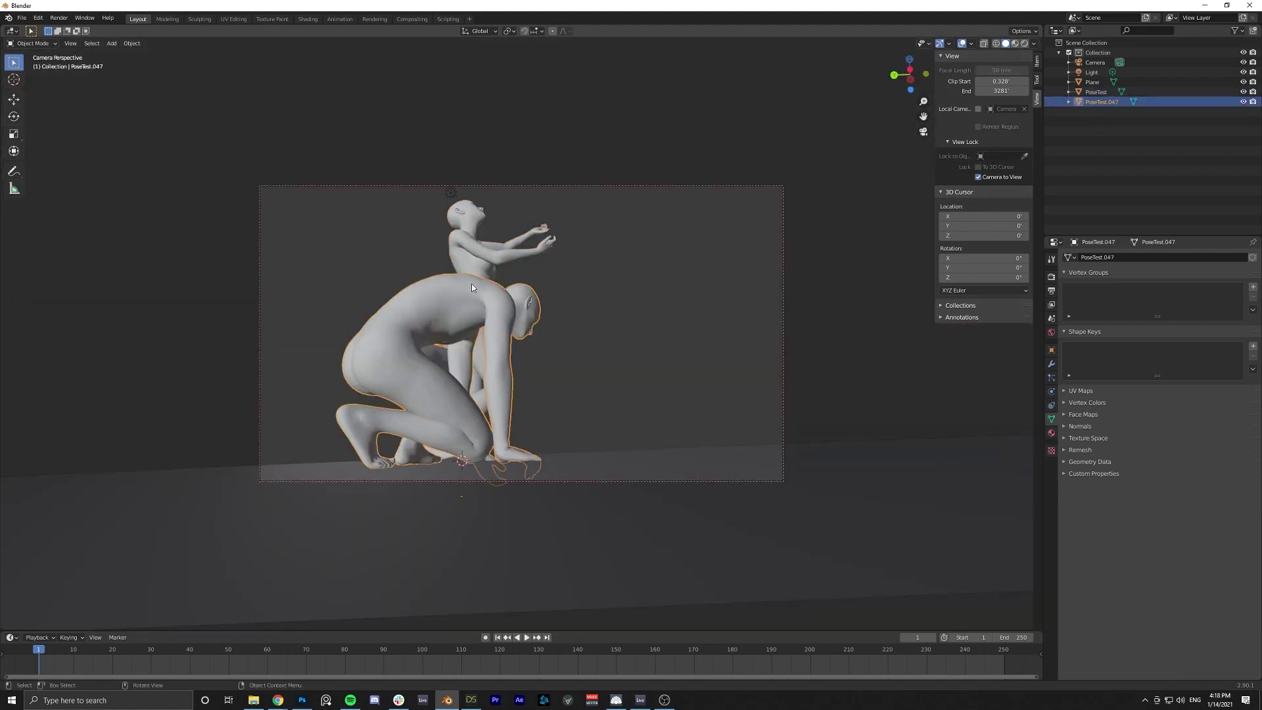
click(472, 241)
click(440, 334)
key(g)
key(shift+z)
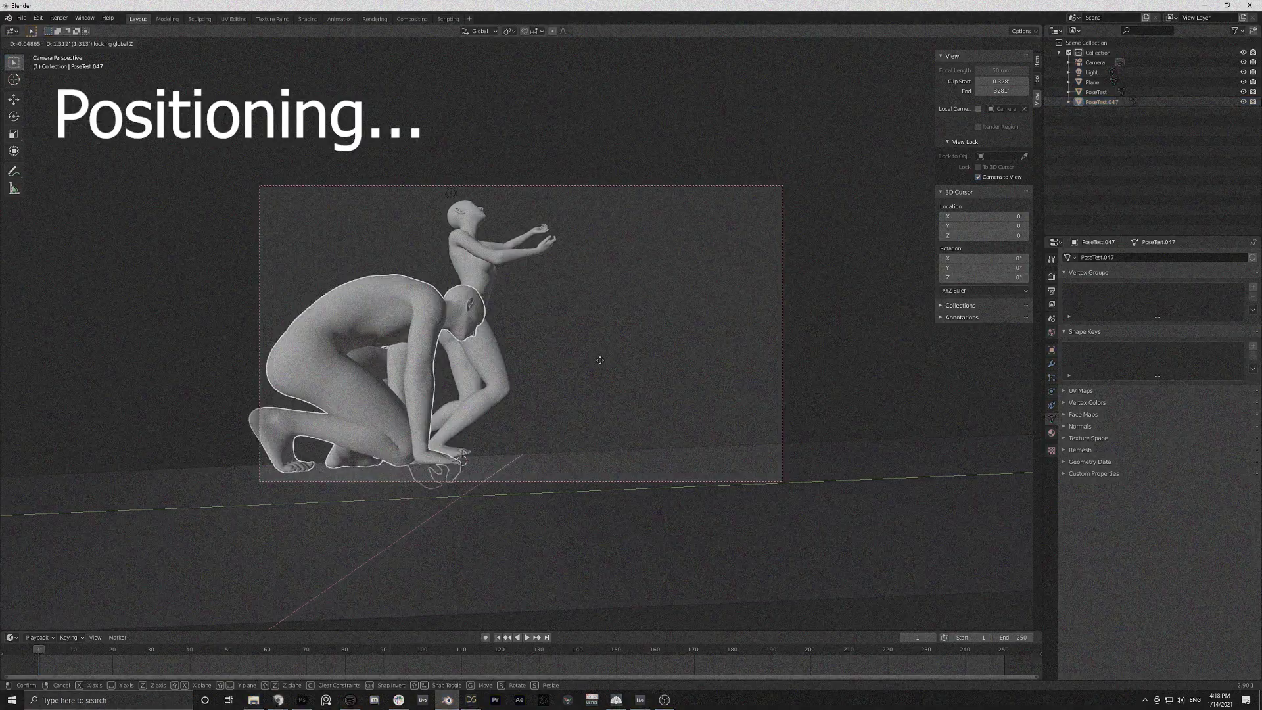
click(502, 366)
click(502, 365)
Place the standing woman behind the kneeling man and settle his final floor position.
key(g)
key(shift+z)
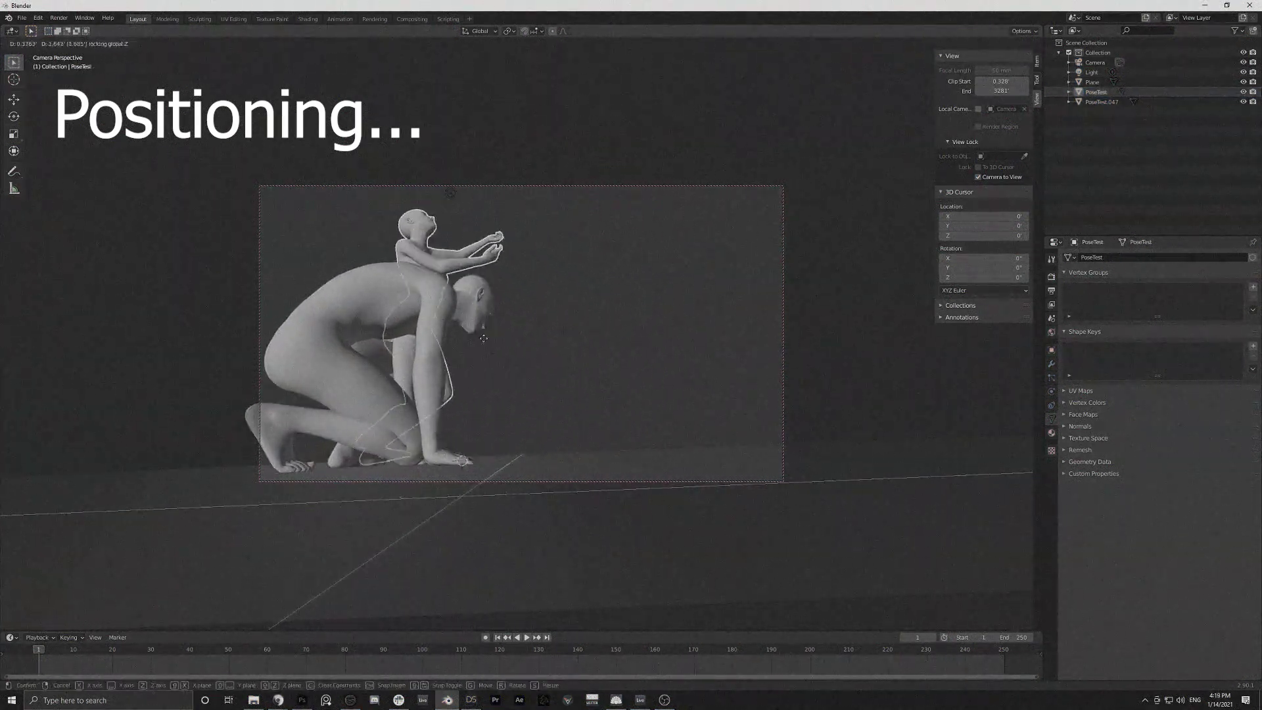
click(433, 365)
click(434, 366)
key(g)
key(shift+z)
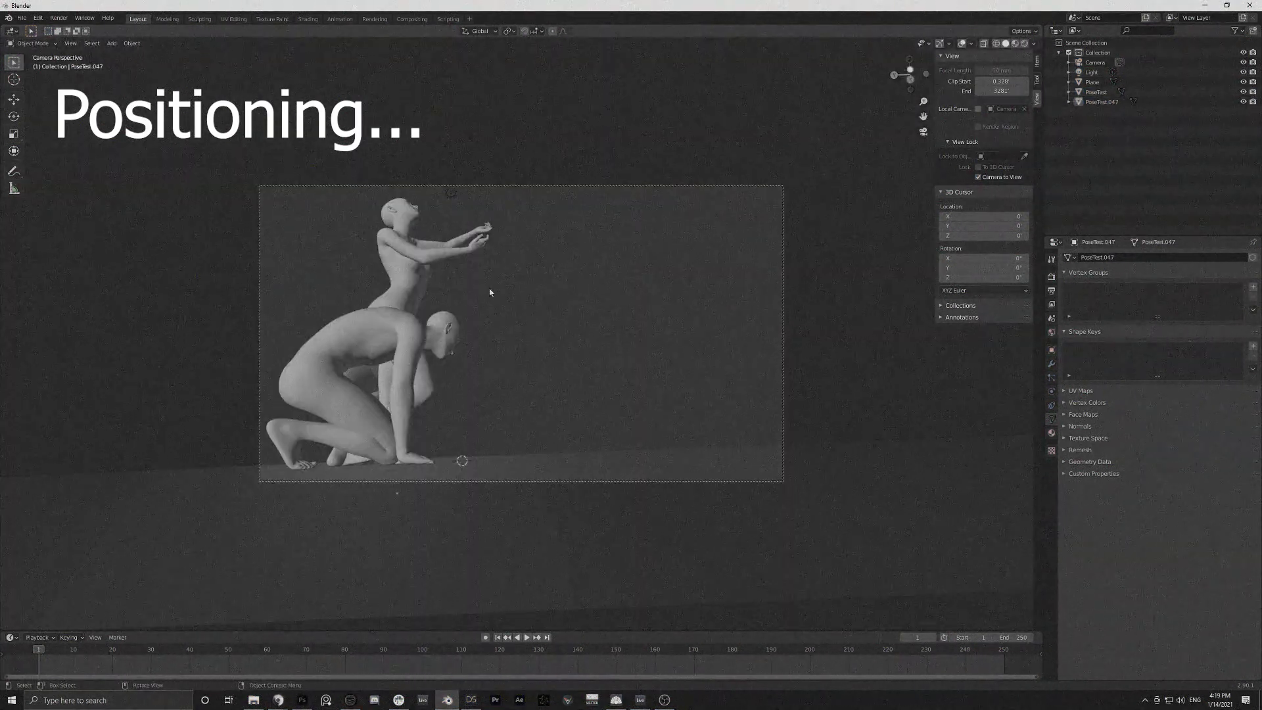
middle_drag(659, 330, 497, 307)
scroll(496, 307, up, 3)
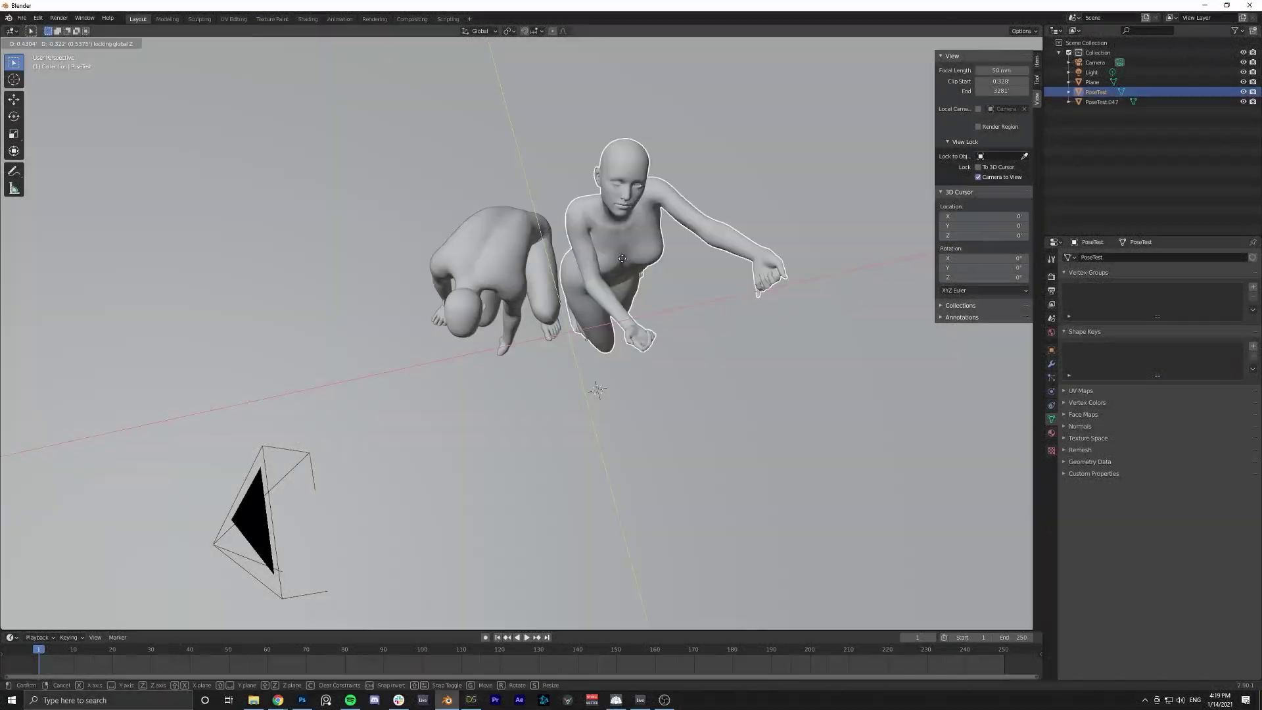
click(620, 258)
scroll(749, 195, down, 3)
click(689, 235)
middle_drag(689, 235, 882, 107)
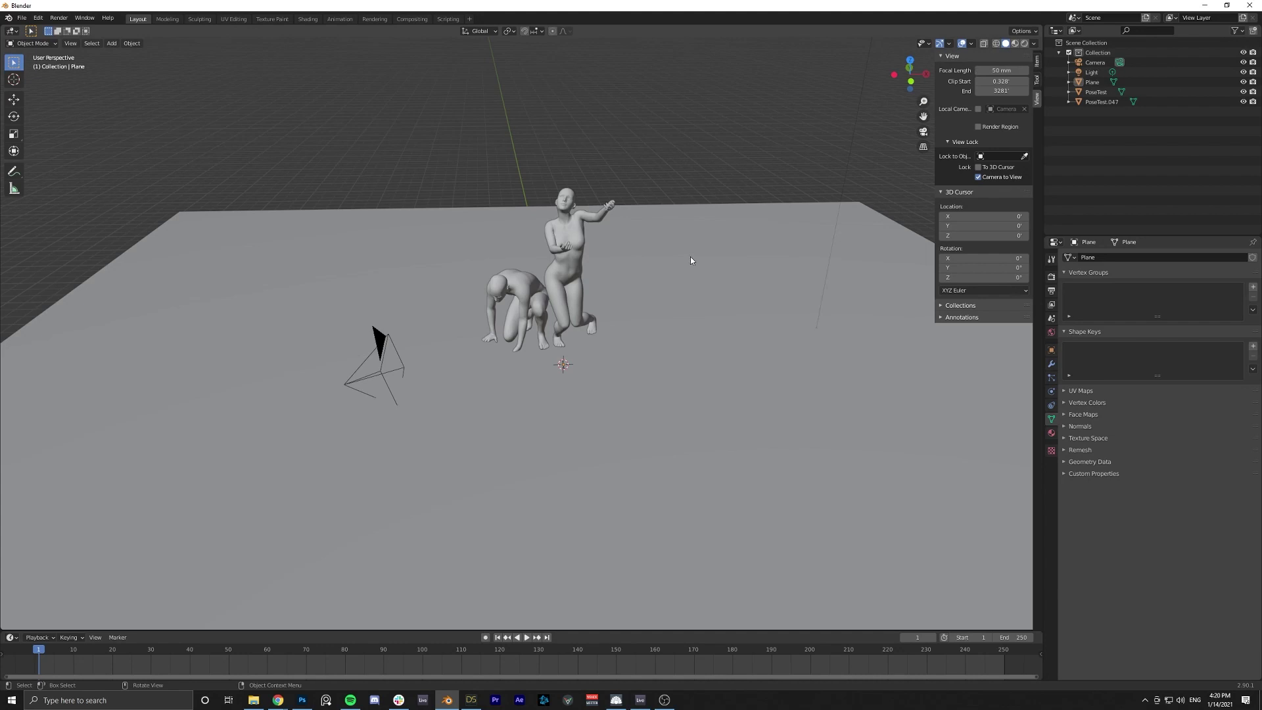
Switch the viewport to Material Preview shading and orbit around the figures.
key(z)
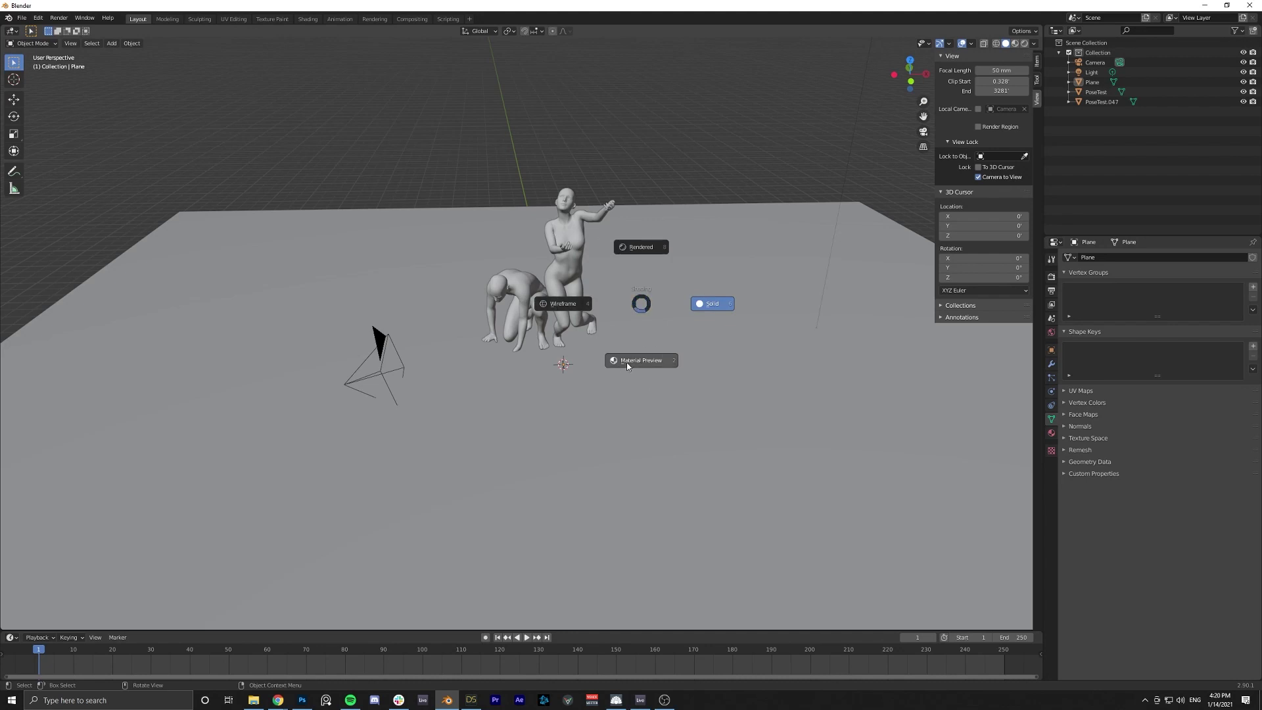
click(653, 390)
scroll(582, 253, up, 4)
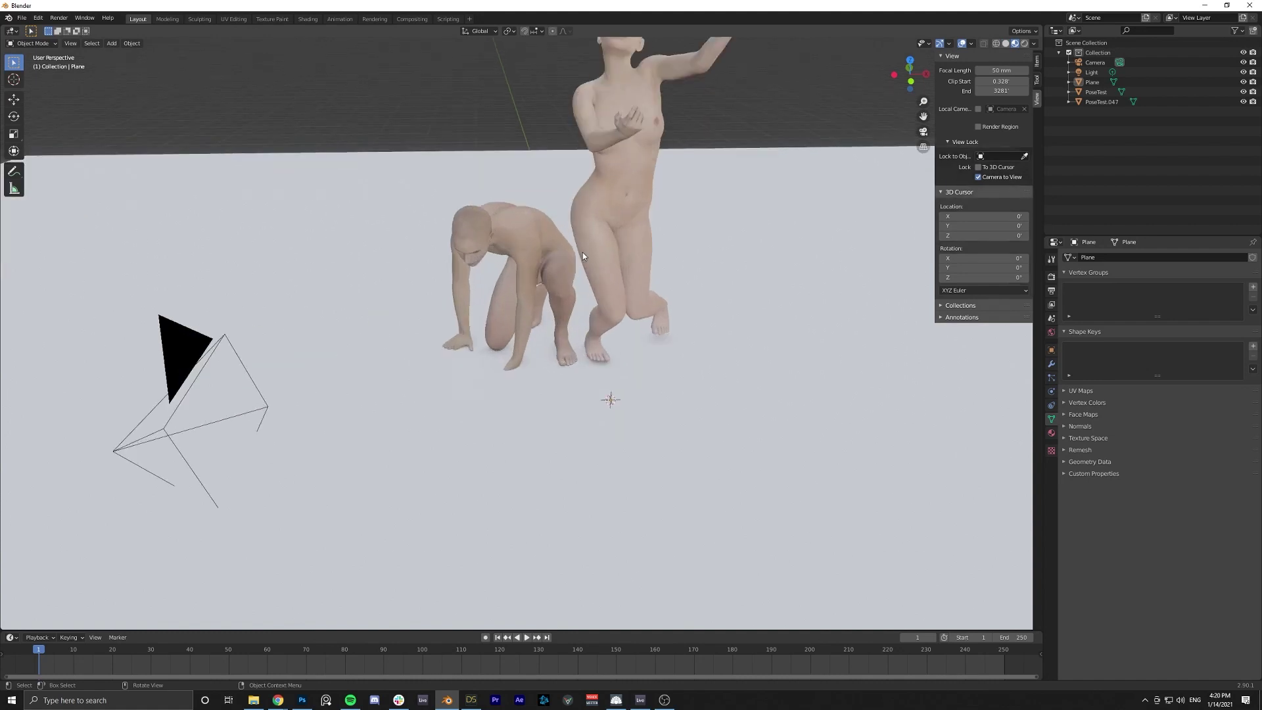
middle_drag(582, 249, 611, 237)
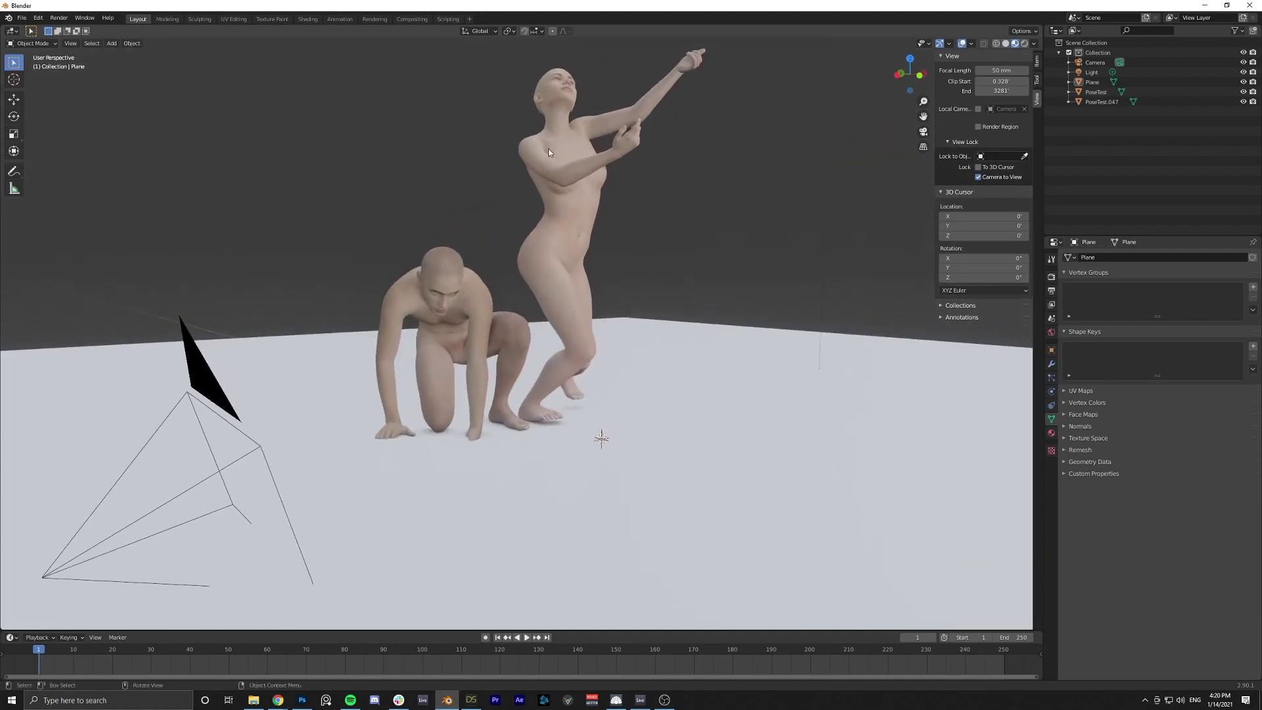
middle_drag(554, 181, 654, 255)
middle_drag(636, 167, 596, 194)
scroll(596, 194, up, 5)
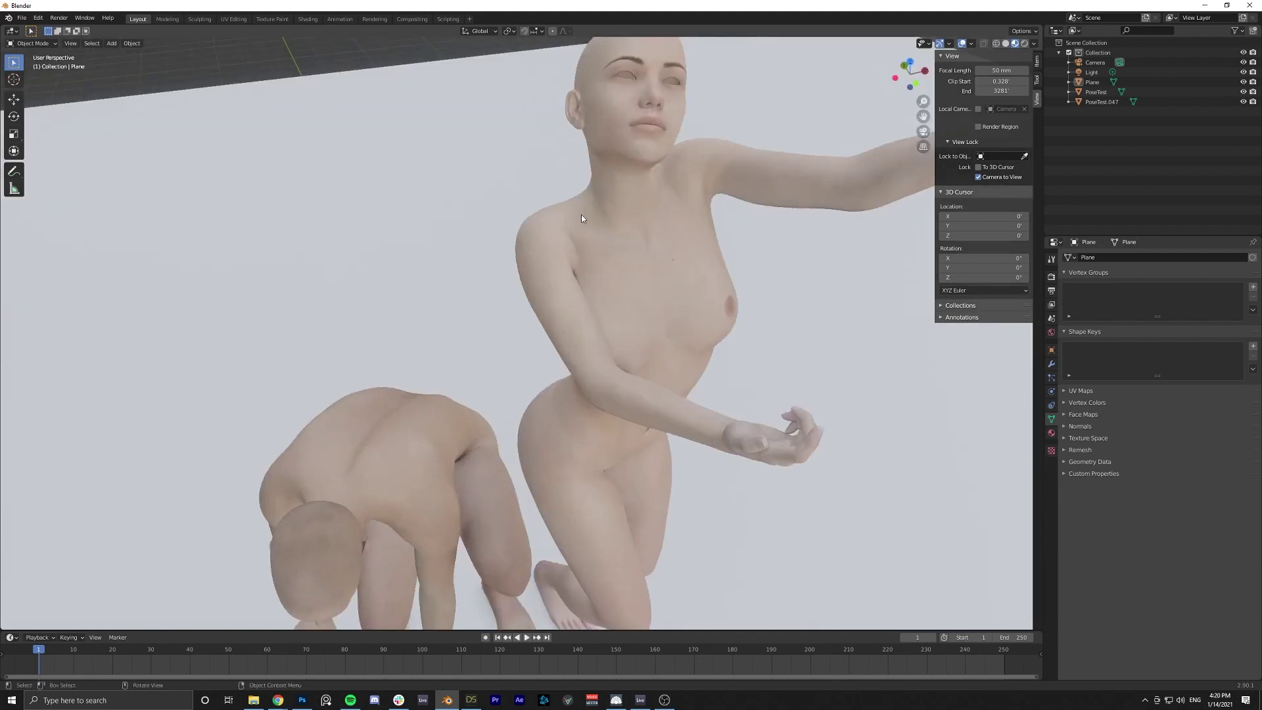
scroll(616, 319, down, 8)
middle_drag(616, 319, 664, 279)
scroll(664, 280, up, 6)
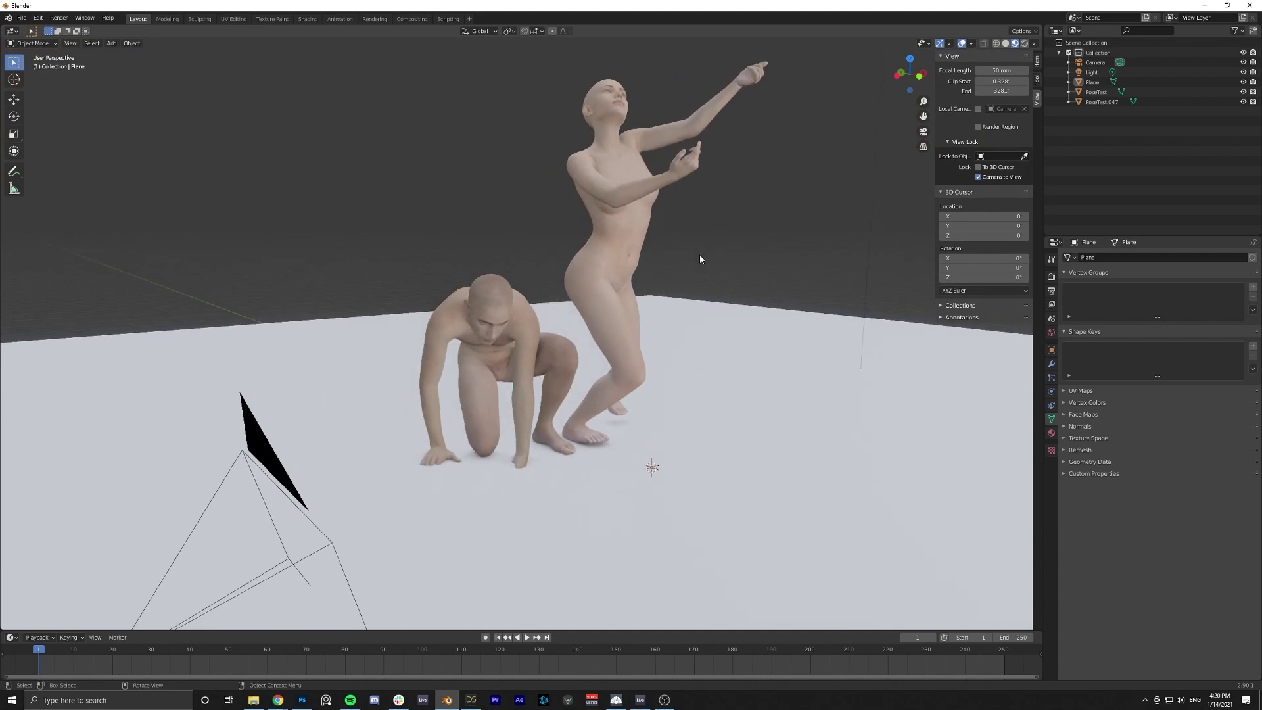
Enable Scene Lights and Scene World in viewport shading, then return to camera view.
click(1034, 44)
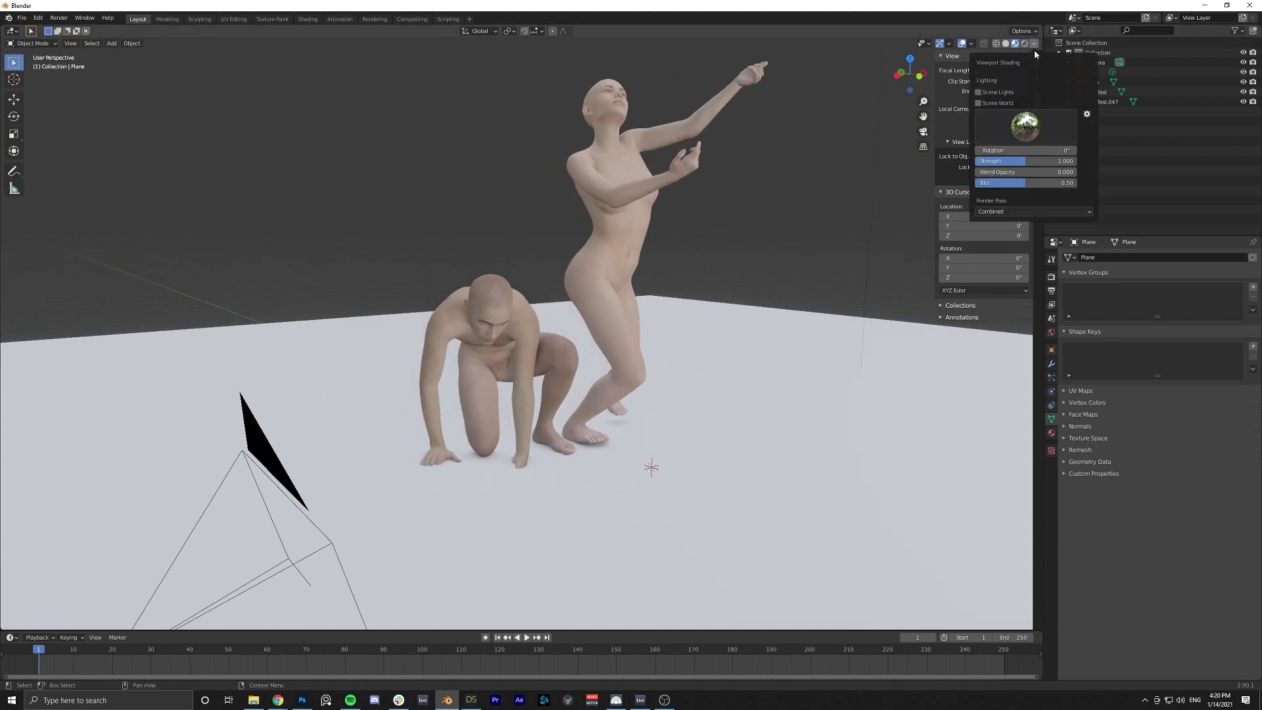
click(978, 92)
click(978, 103)
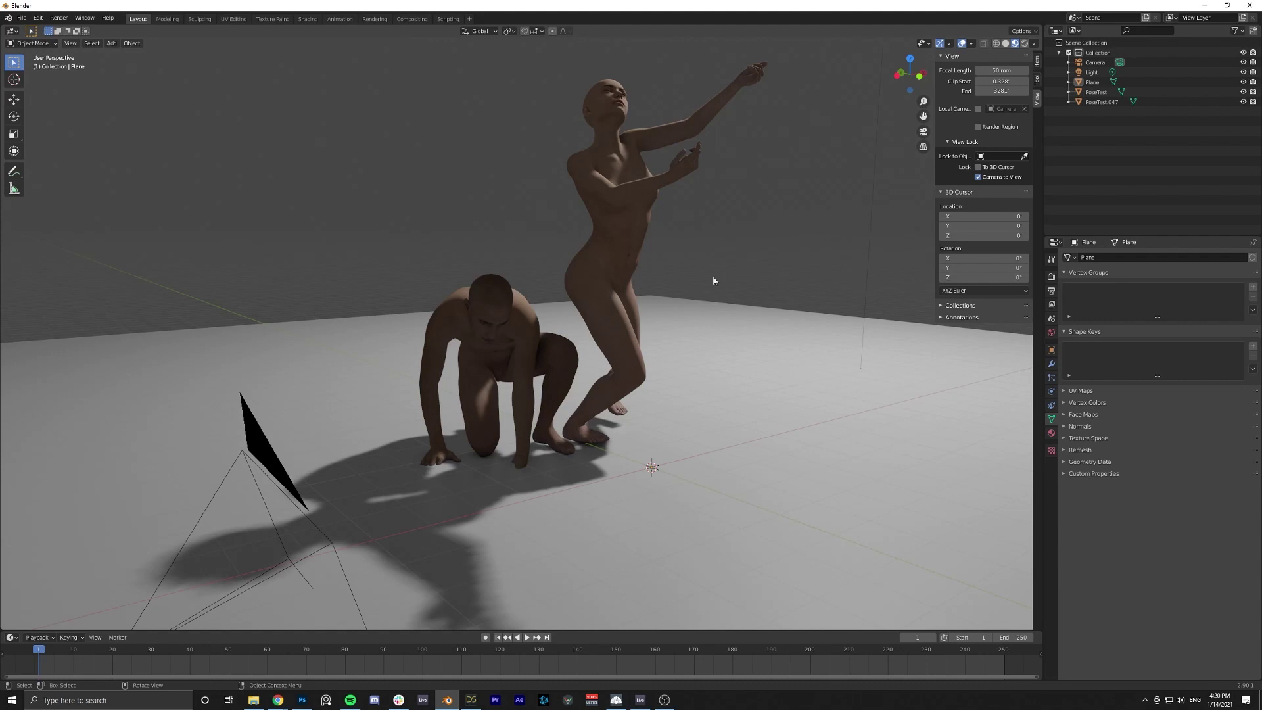
middle_drag(765, 426, 717, 285)
key(KP_0)
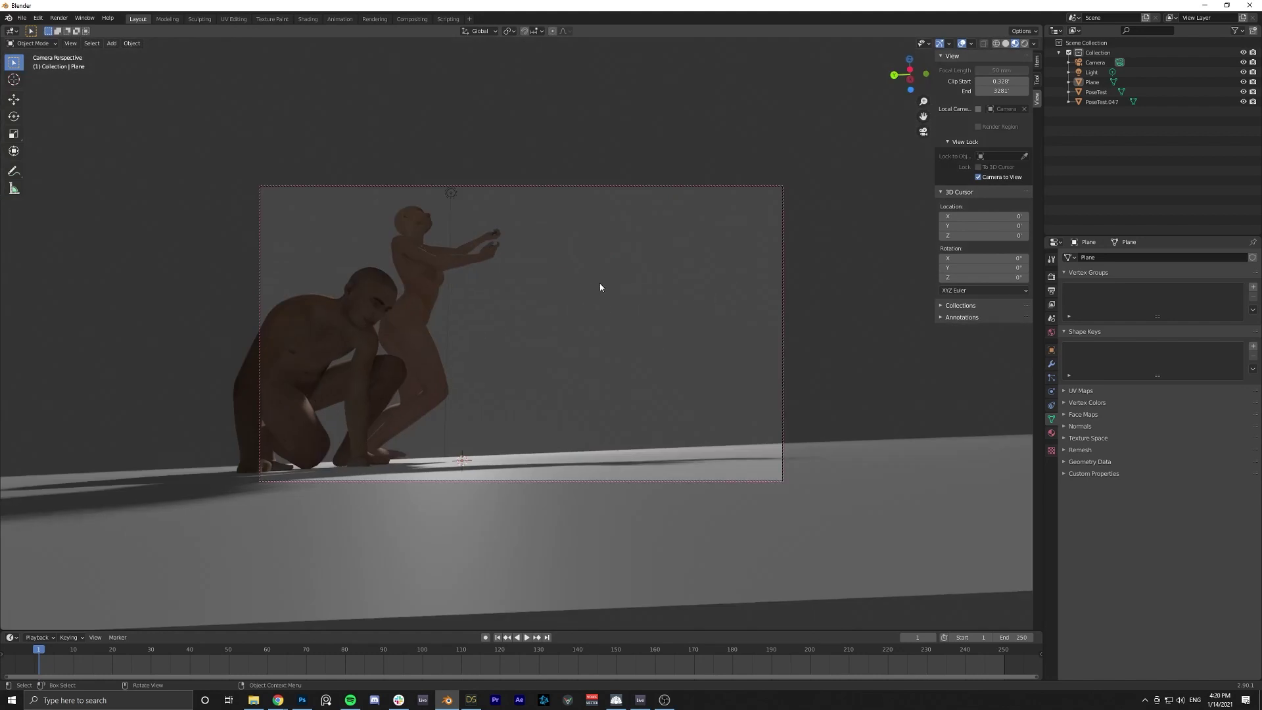
Select the scene light and orbit the view to look down on the floor.
click(451, 193)
middle_drag(443, 207, 687, 298)
scroll(686, 298, down, 3)
scroll(686, 298, up, 3)
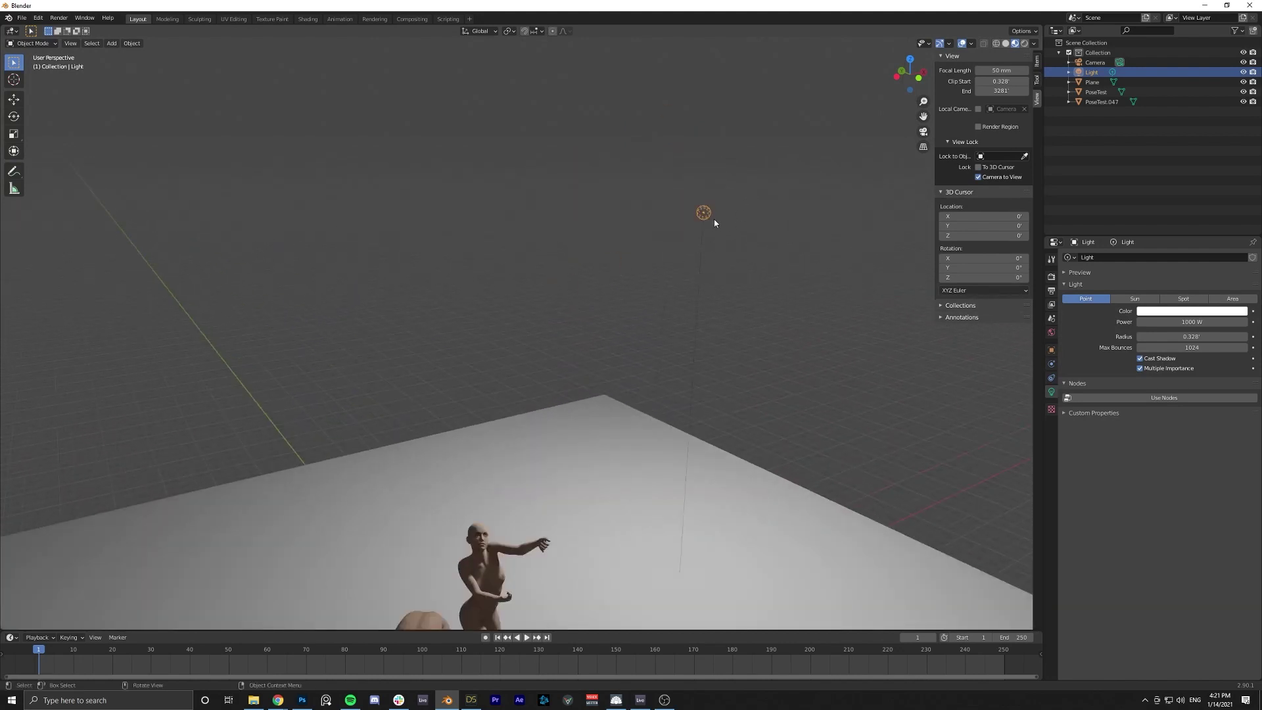
shift+middle_drag(720, 258, 699, 228)
key(shift+a)
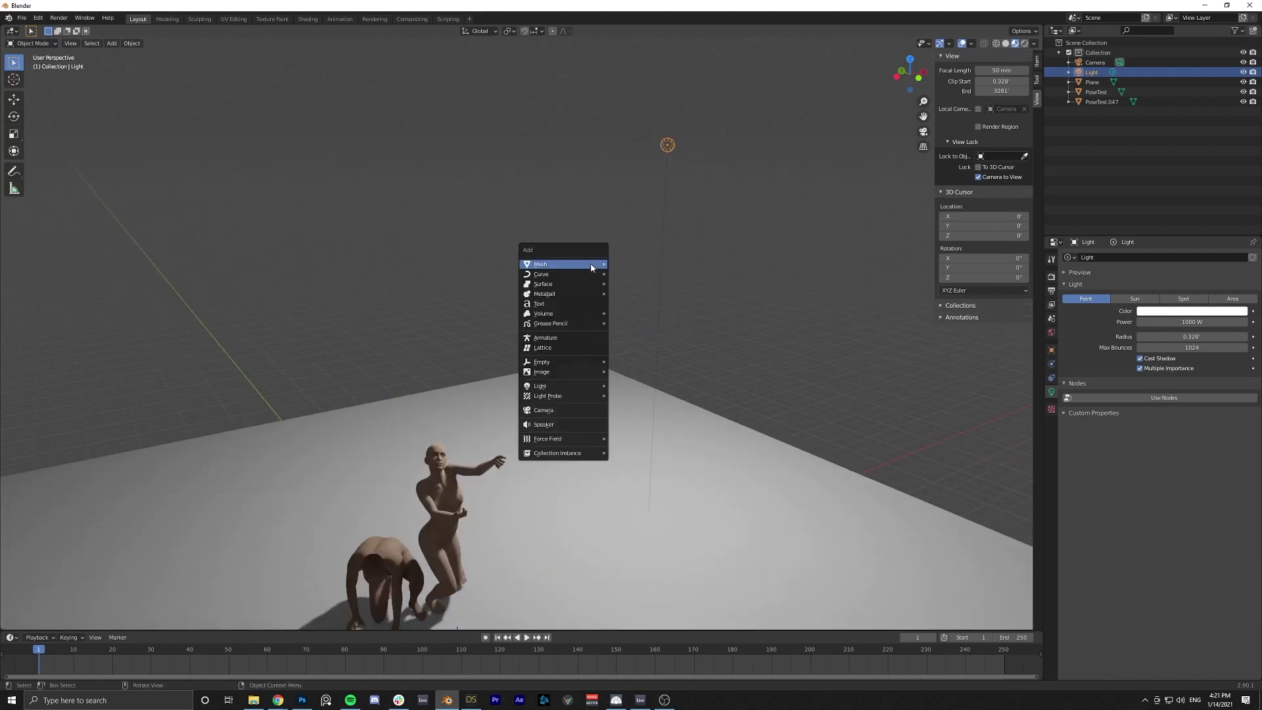
mouse_move(586, 388)
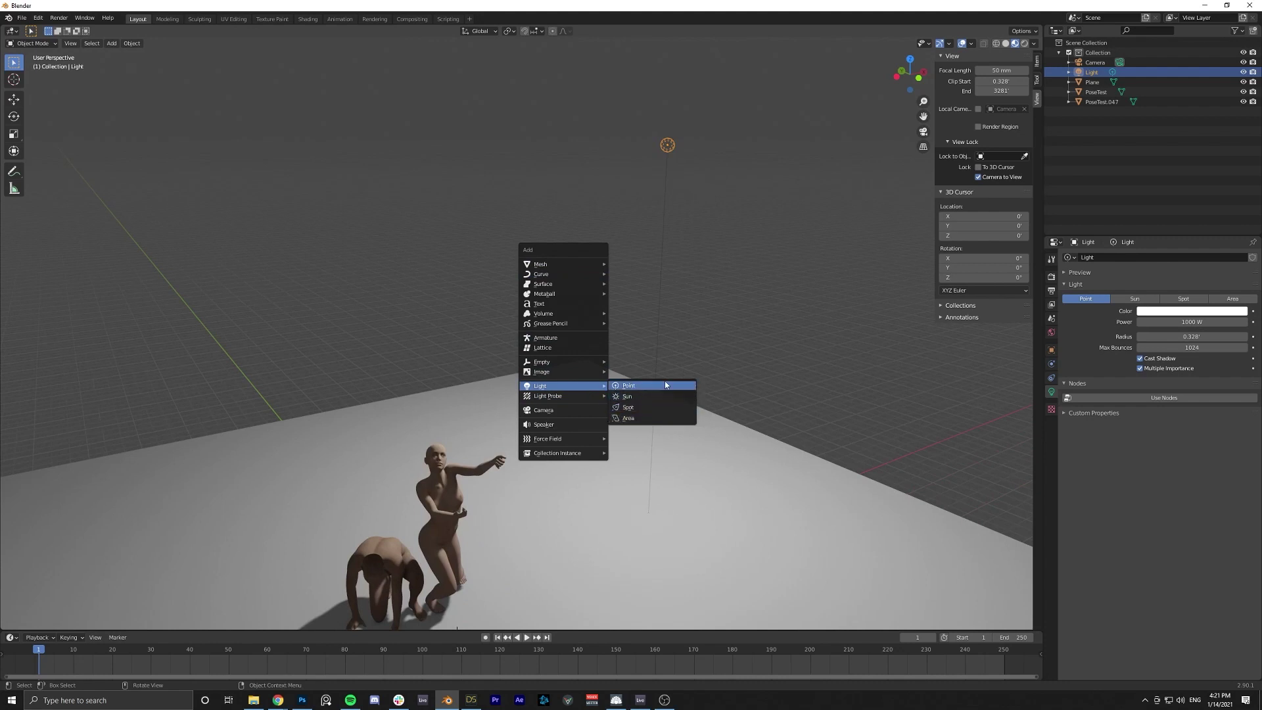
click(747, 235)
middle_drag(747, 235, 719, 144)
From the camera view, lower the main light about 7.7 units so the figures cast long shadows.
click(685, 150)
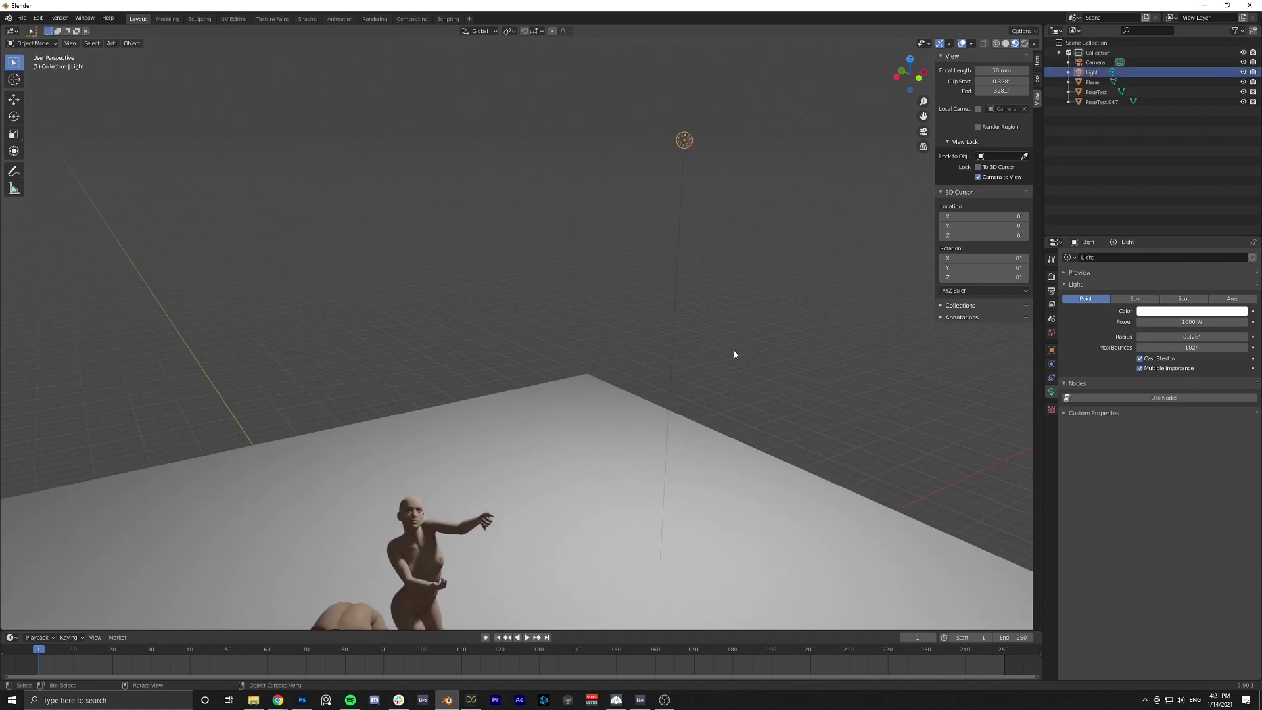
key(KP_0)
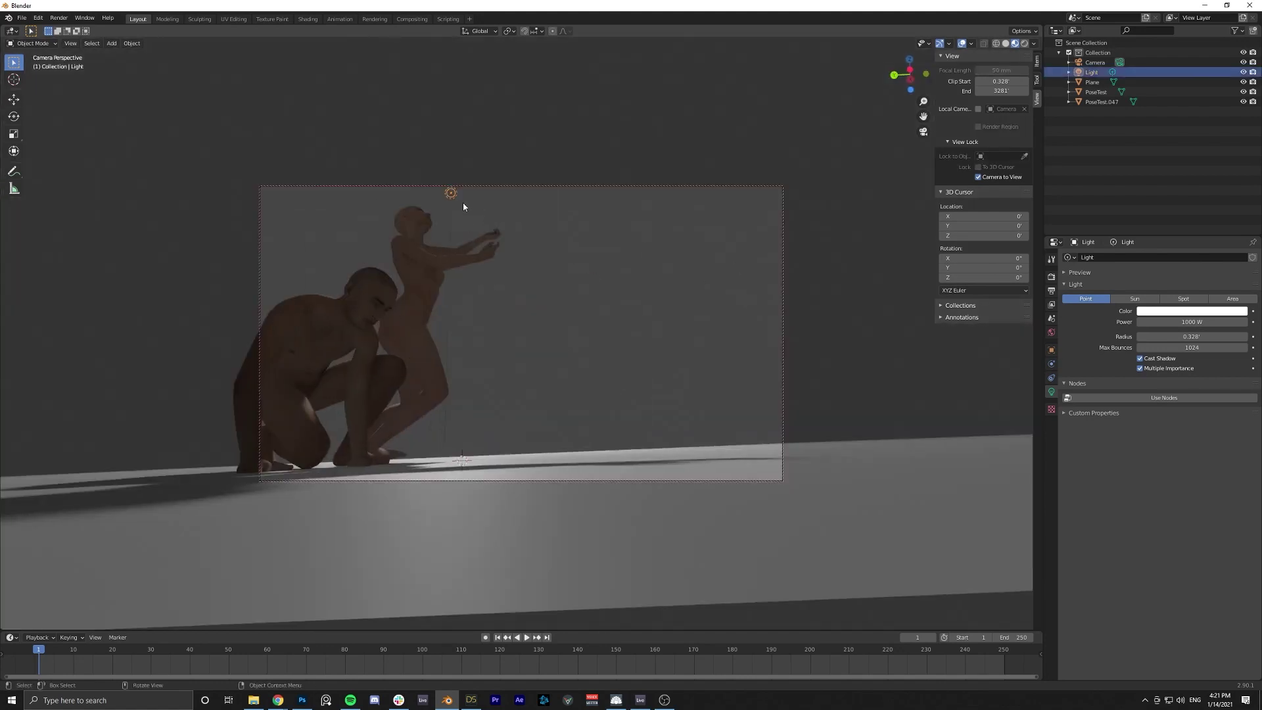
click(538, 230)
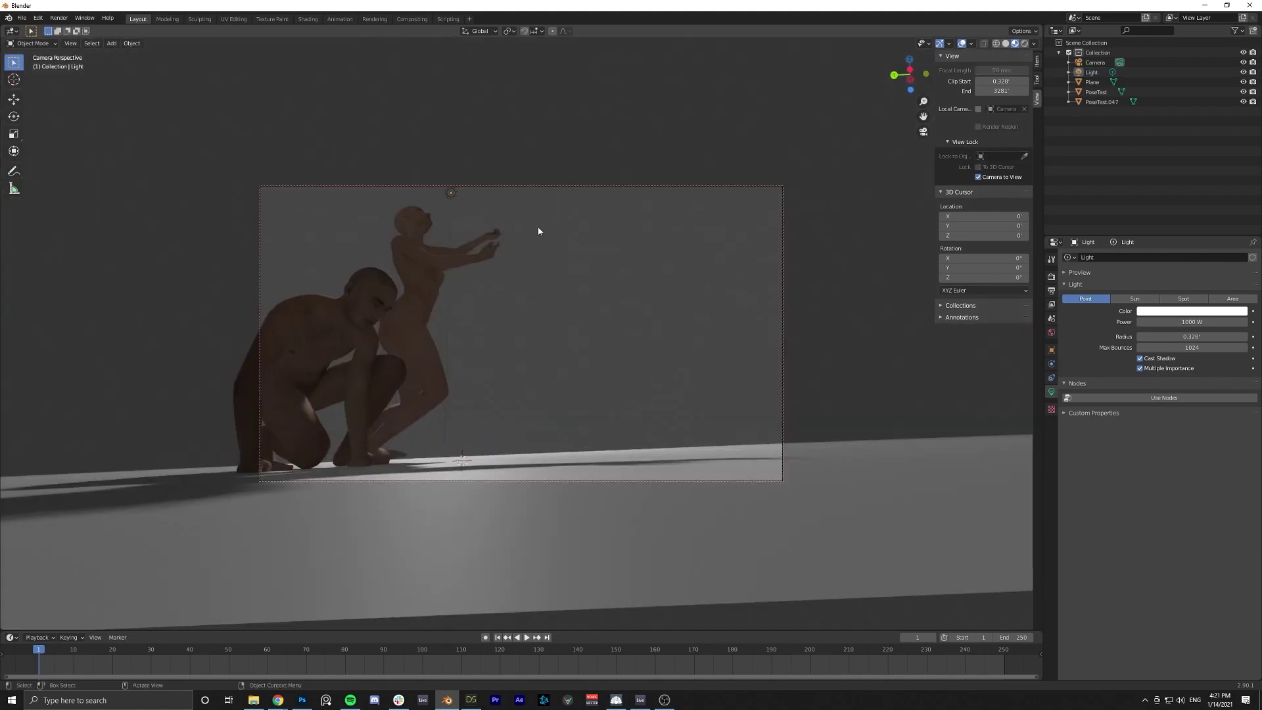
click(451, 194)
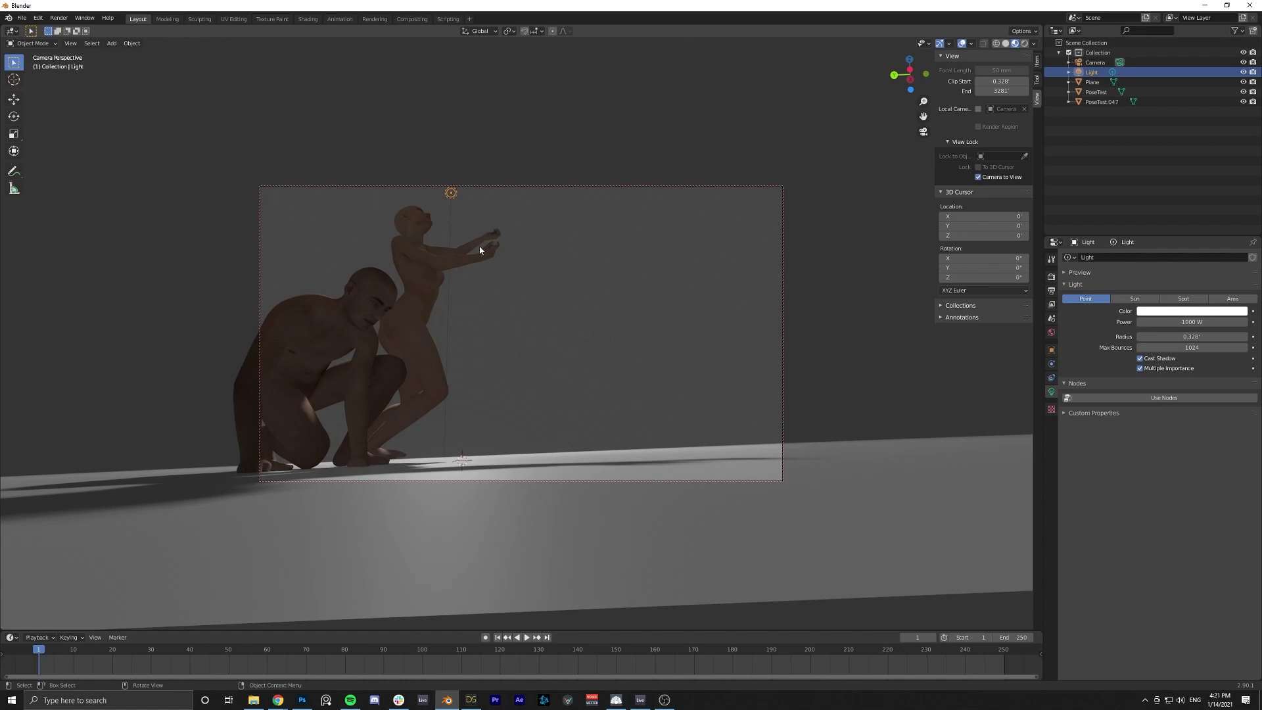
key(g)
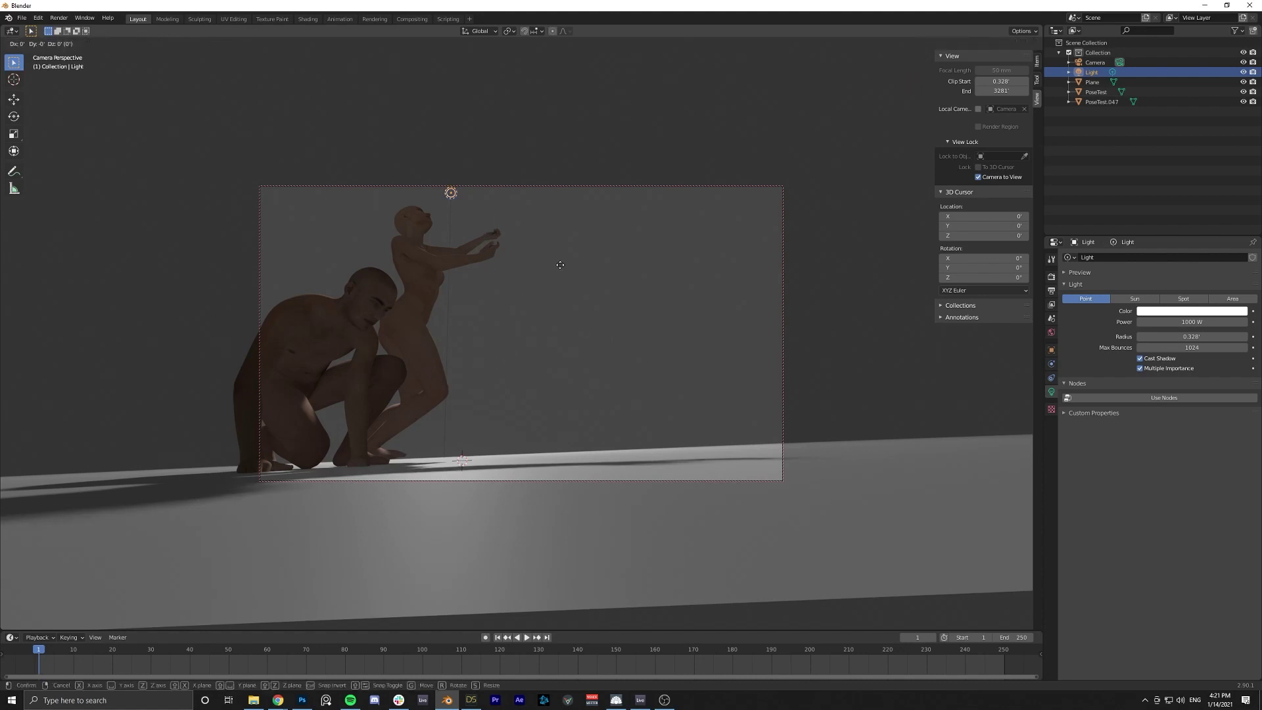
key(shift+z)
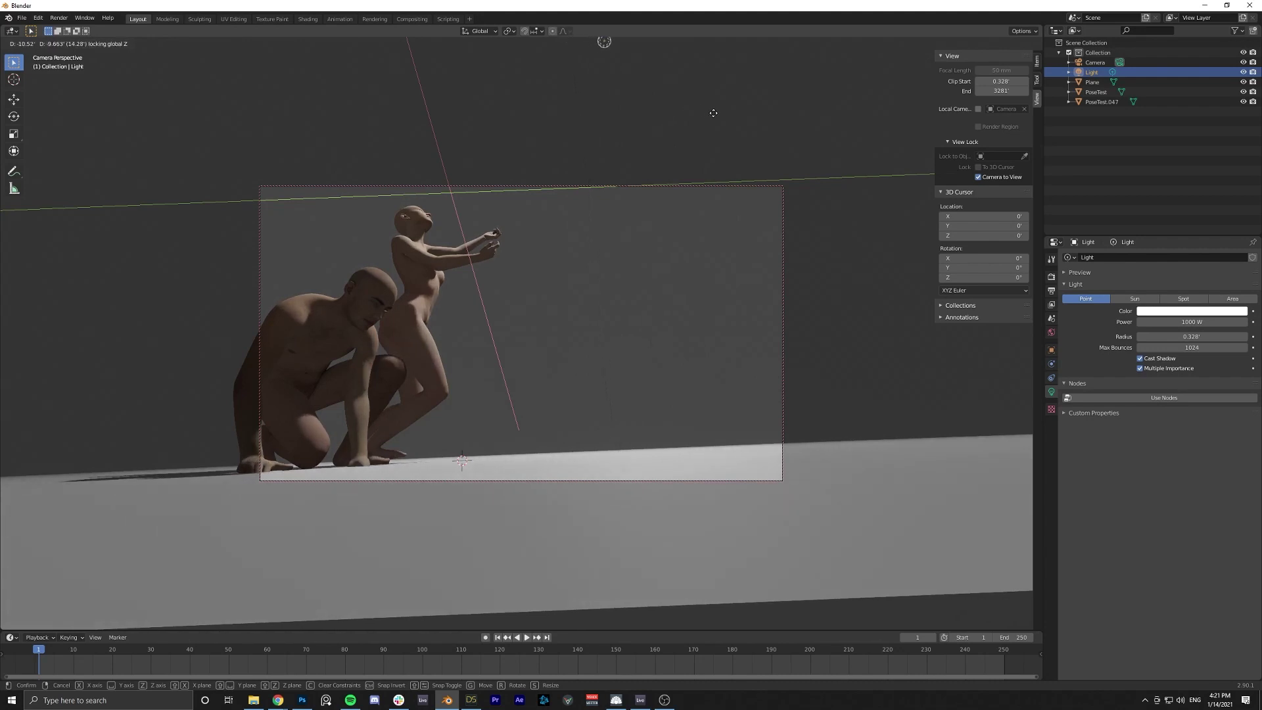
click(698, 119)
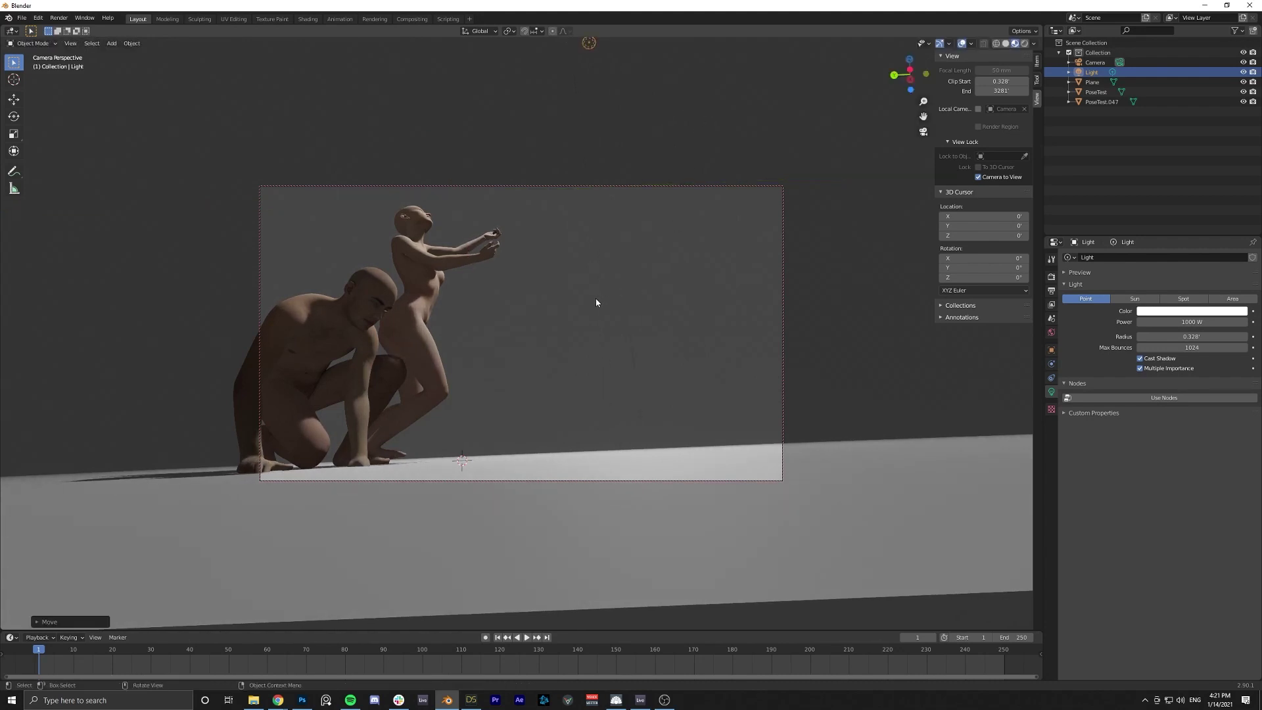
Leave the camera view and orbit out to an overview of the floor, figures and camera.
key(KP_0)
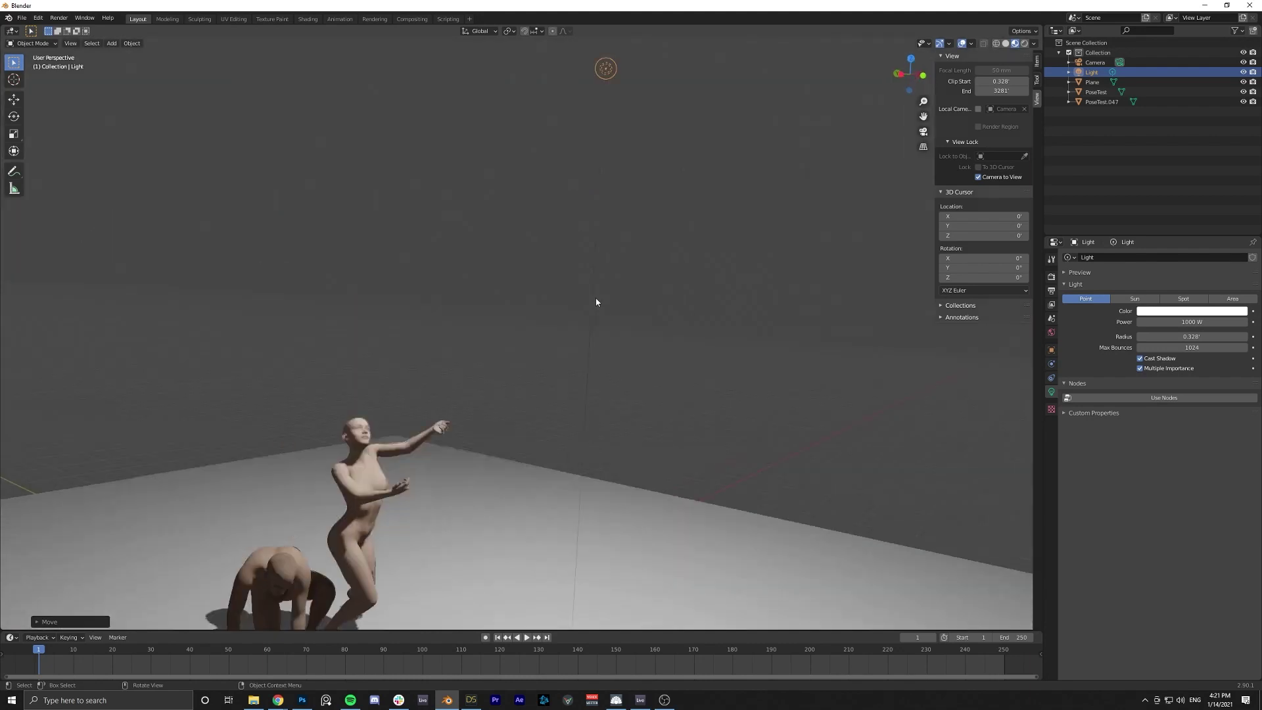
scroll(730, 359, down, 3)
middle_drag(738, 355, 387, 419)
scroll(386, 419, up, 3)
middle_drag(581, 251, 468, 367)
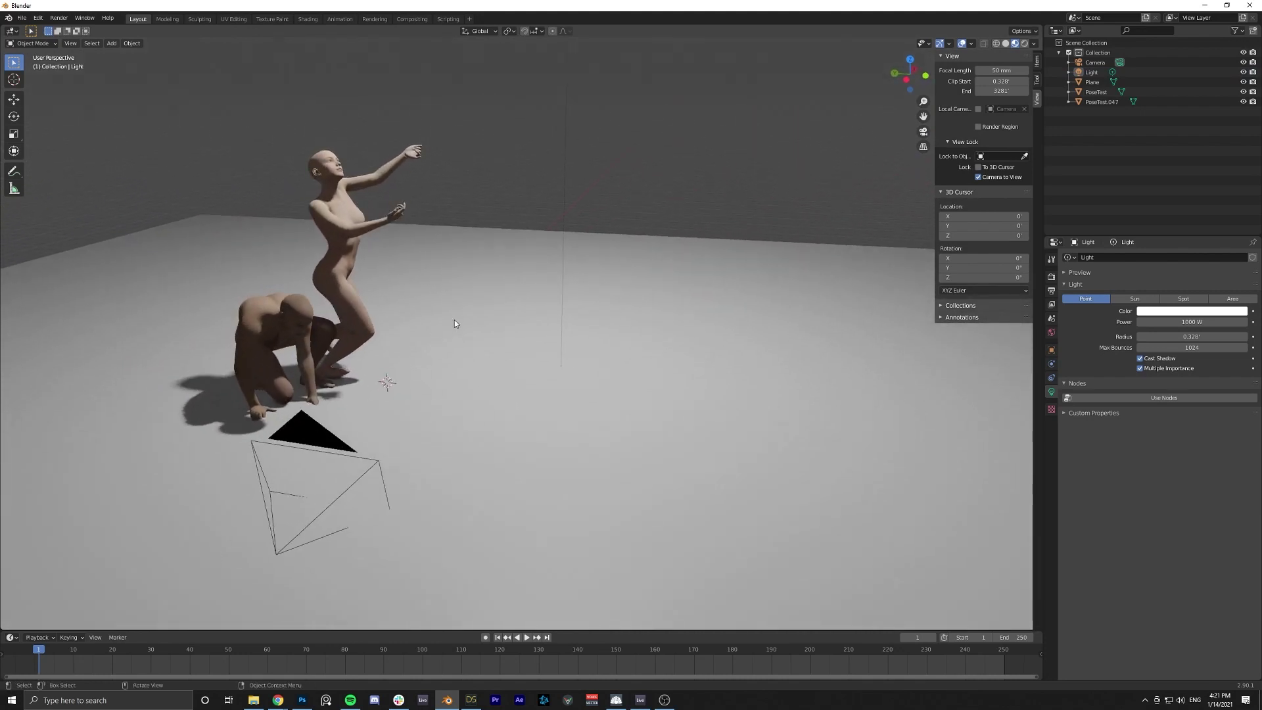
Add a point light and move it low beside the two figures.
scroll(466, 314, down, 2)
key(shift+a)
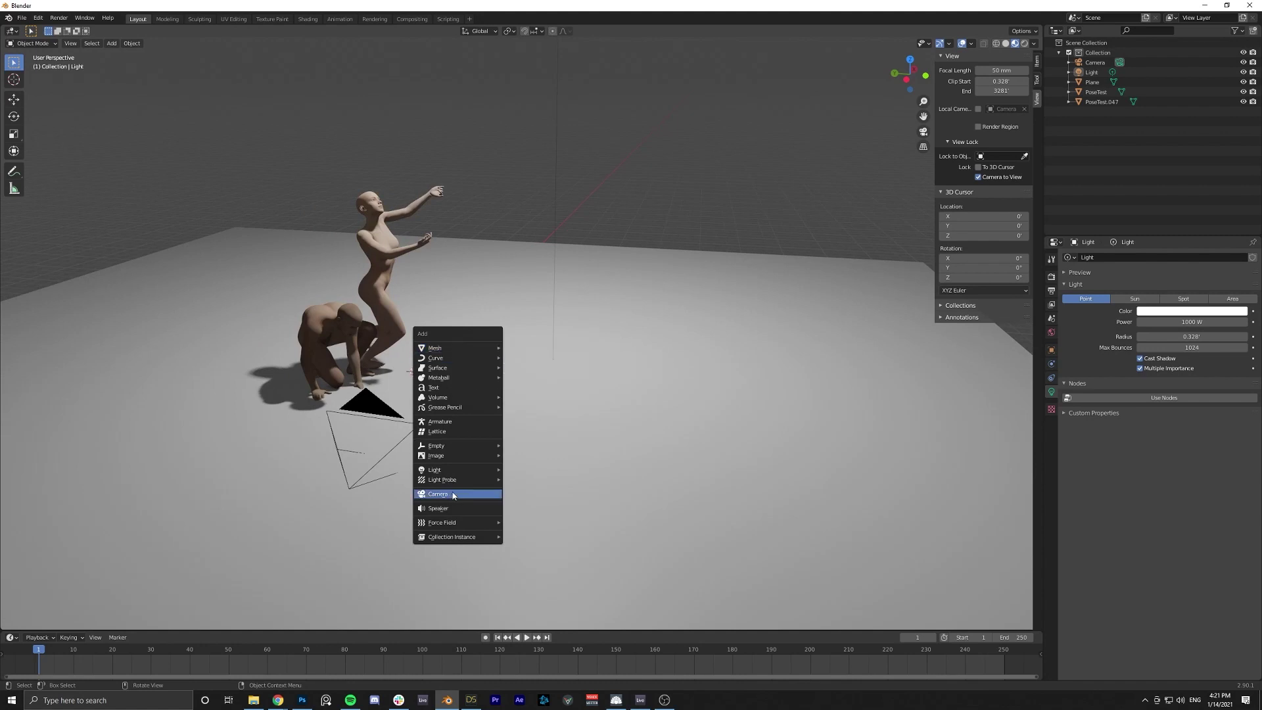
mouse_move(461, 468)
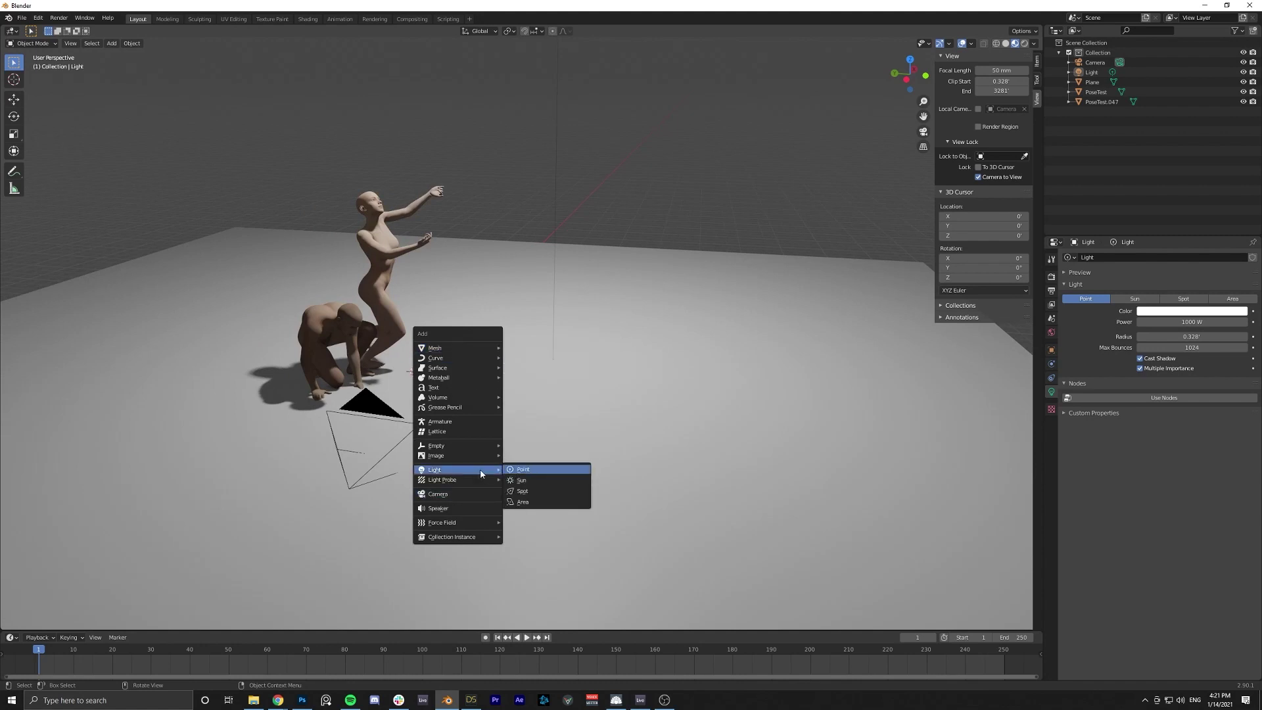
click(538, 471)
key(g)
key(shift+z)
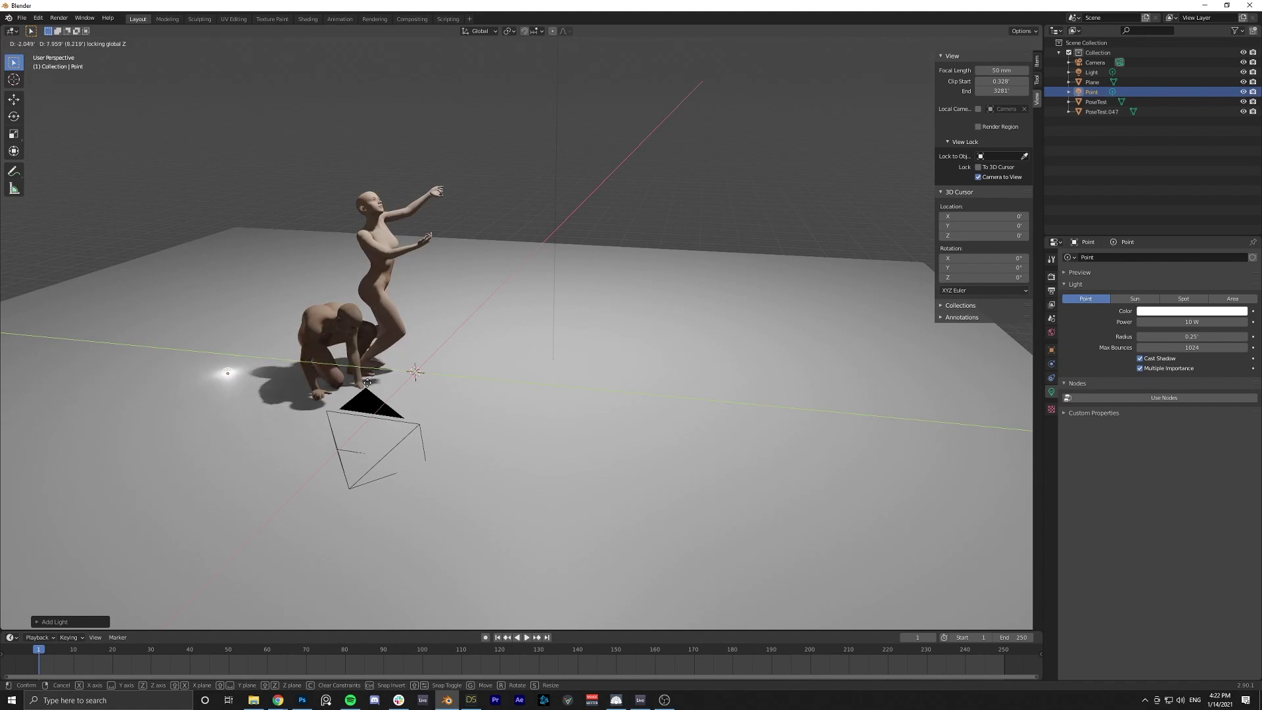
click(375, 398)
Reselect the new point light, check it through the camera, then orbit back to an overview.
shift+middle_drag(210, 369, 349, 369)
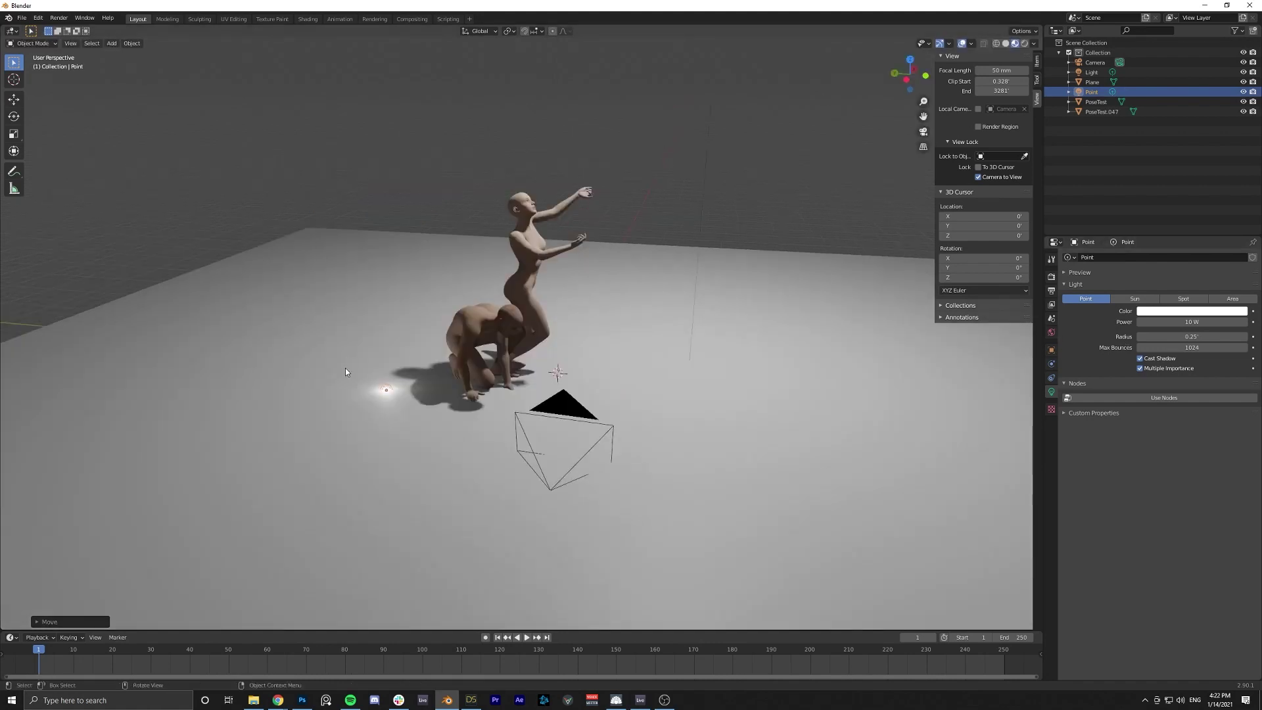
click(394, 373)
click(385, 386)
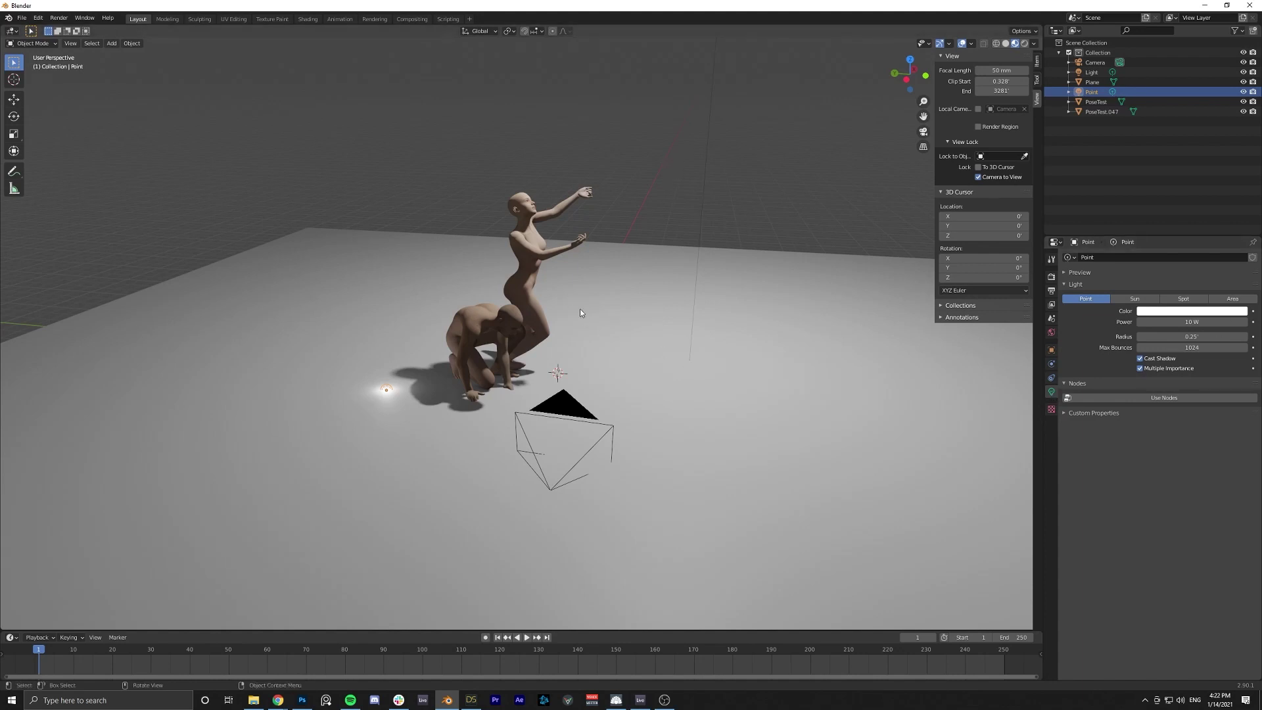
scroll(673, 268, up, 2)
scroll(683, 254, down, 4)
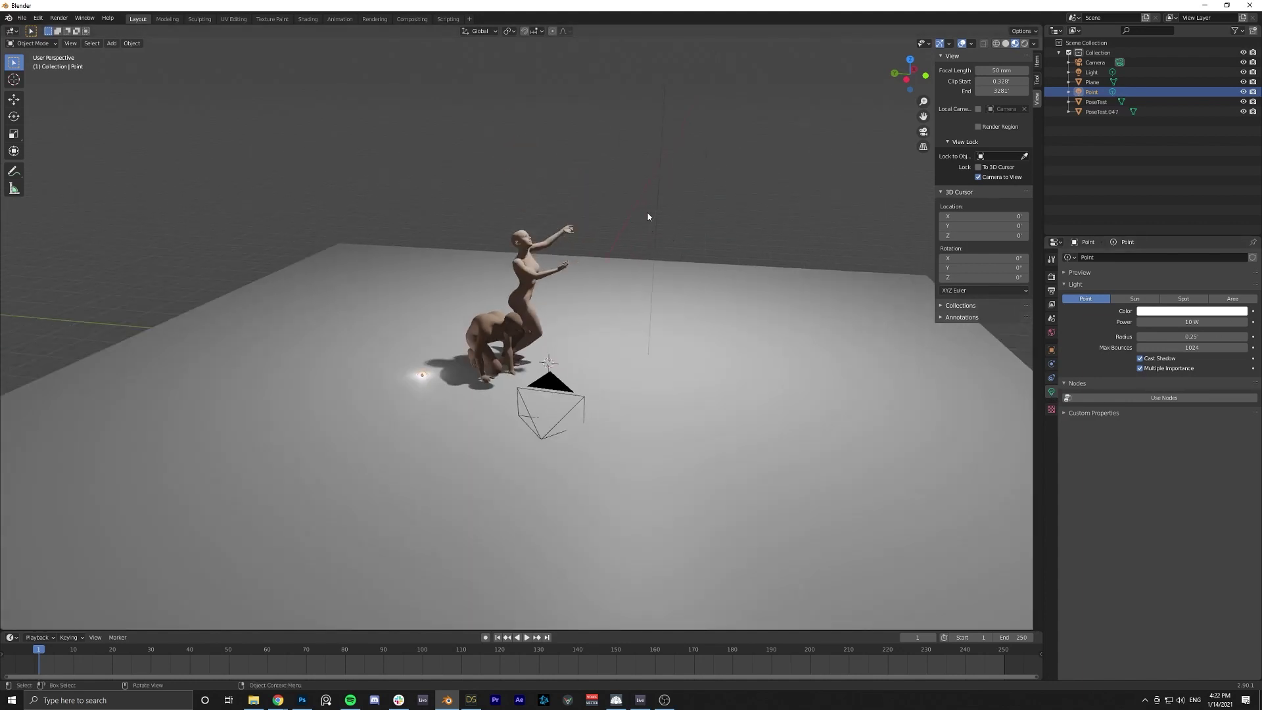
key(KP_0)
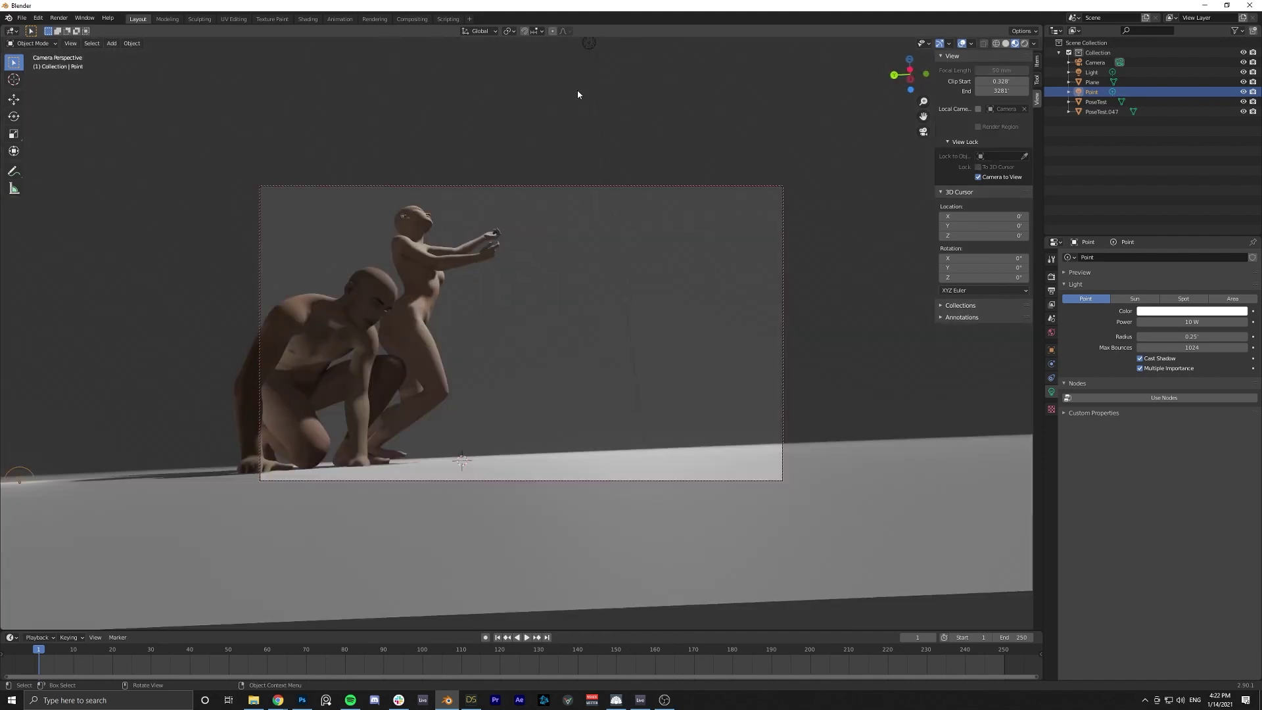
click(590, 47)
middle_drag(589, 48, 669, 132)
scroll(558, 153, up, 5)
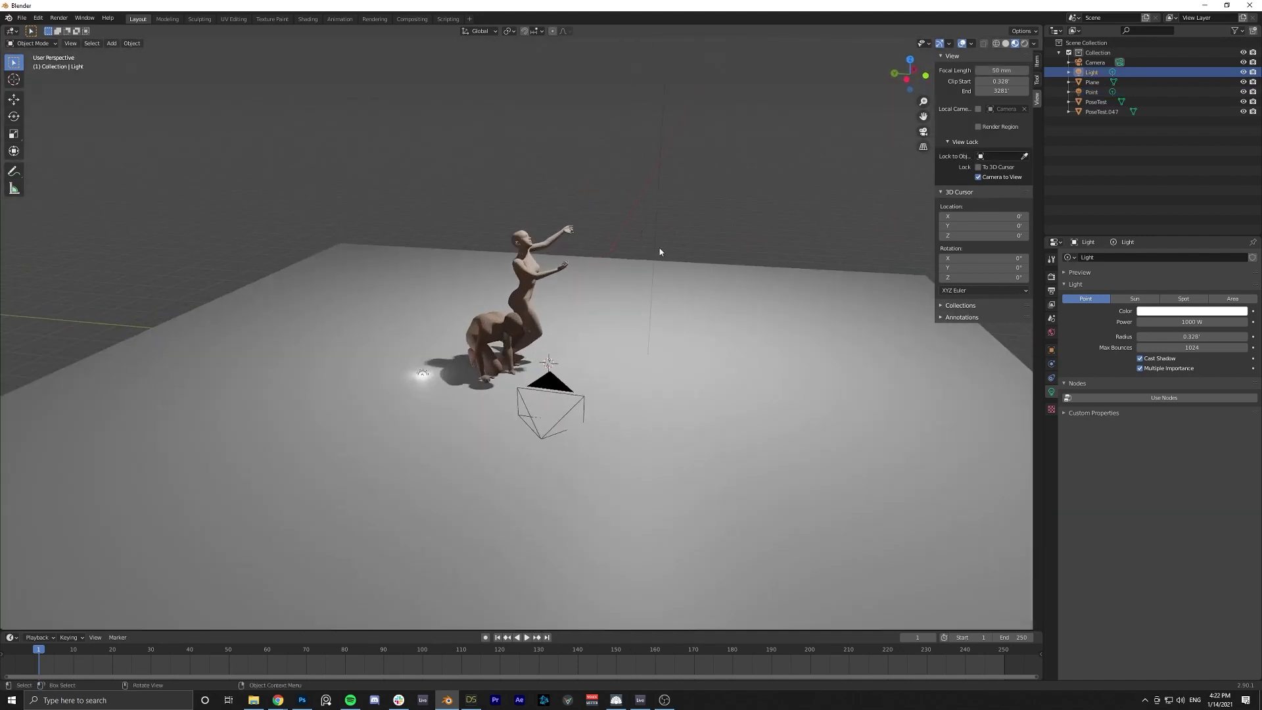
Tint the main light pale blue in its colour picker.
click(1155, 316)
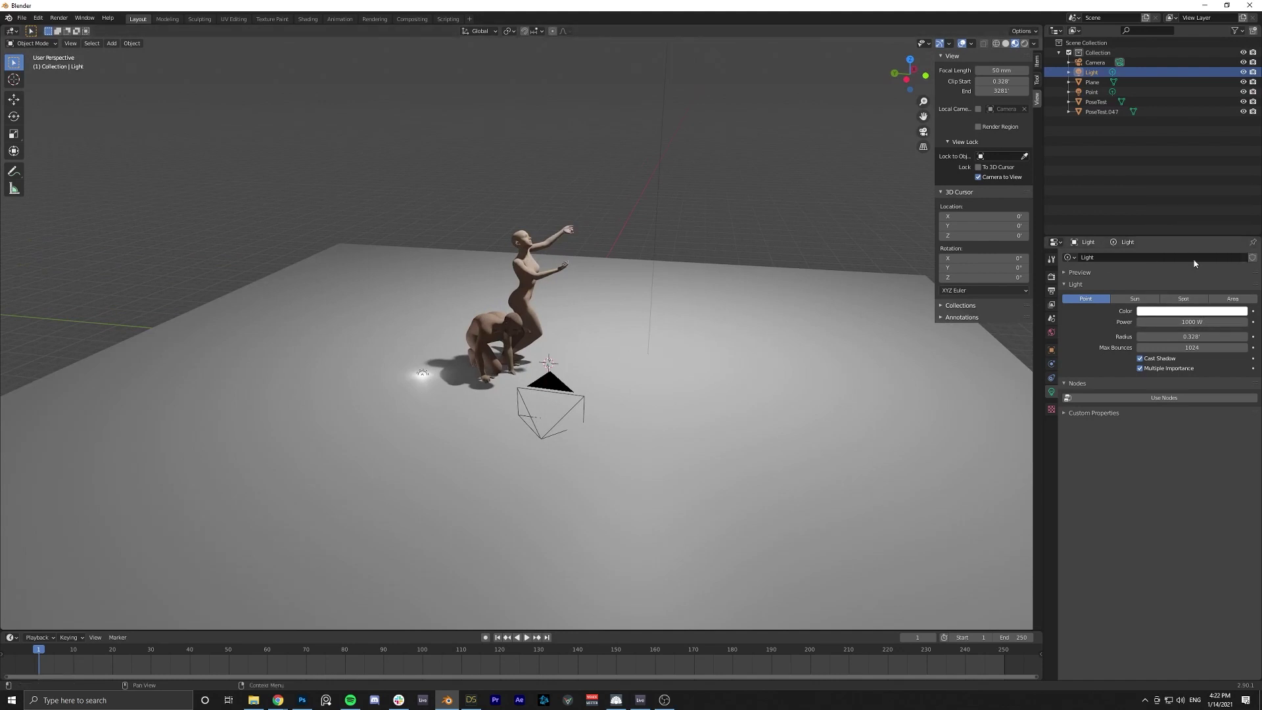
click(1157, 315)
click(1200, 208)
drag(1199, 208, 1198, 208)
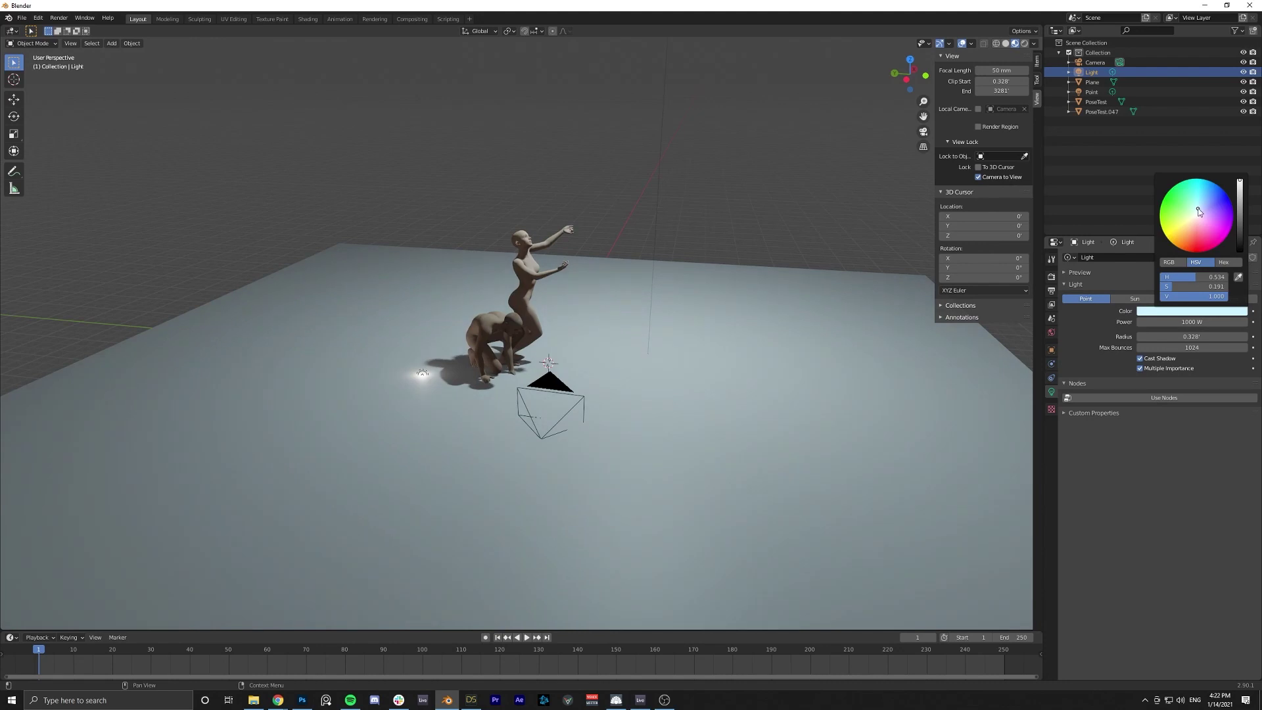
Settle the main light's power at 1500 W after trying 50 and 2500 W, then raise the second point light.
drag(1190, 322, 1186, 323)
click(1186, 322)
text(50)
key(Return)
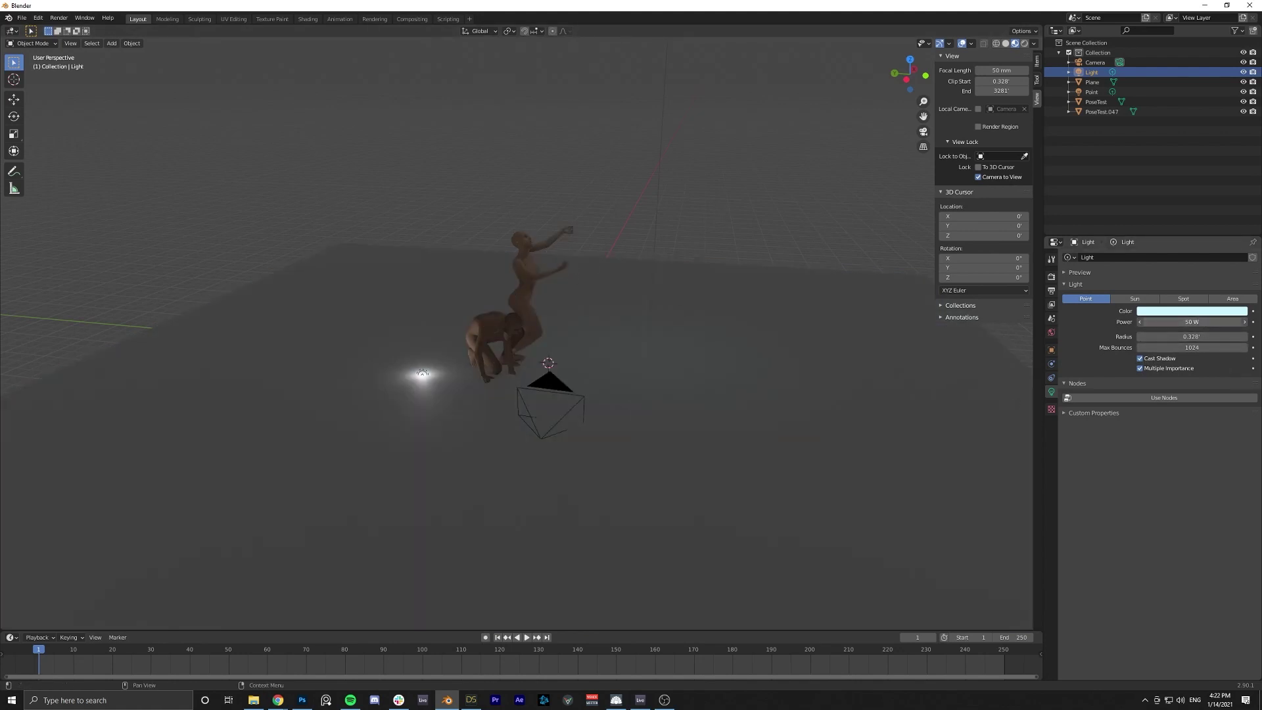
click(1137, 323)
text(2500)
key(Return)
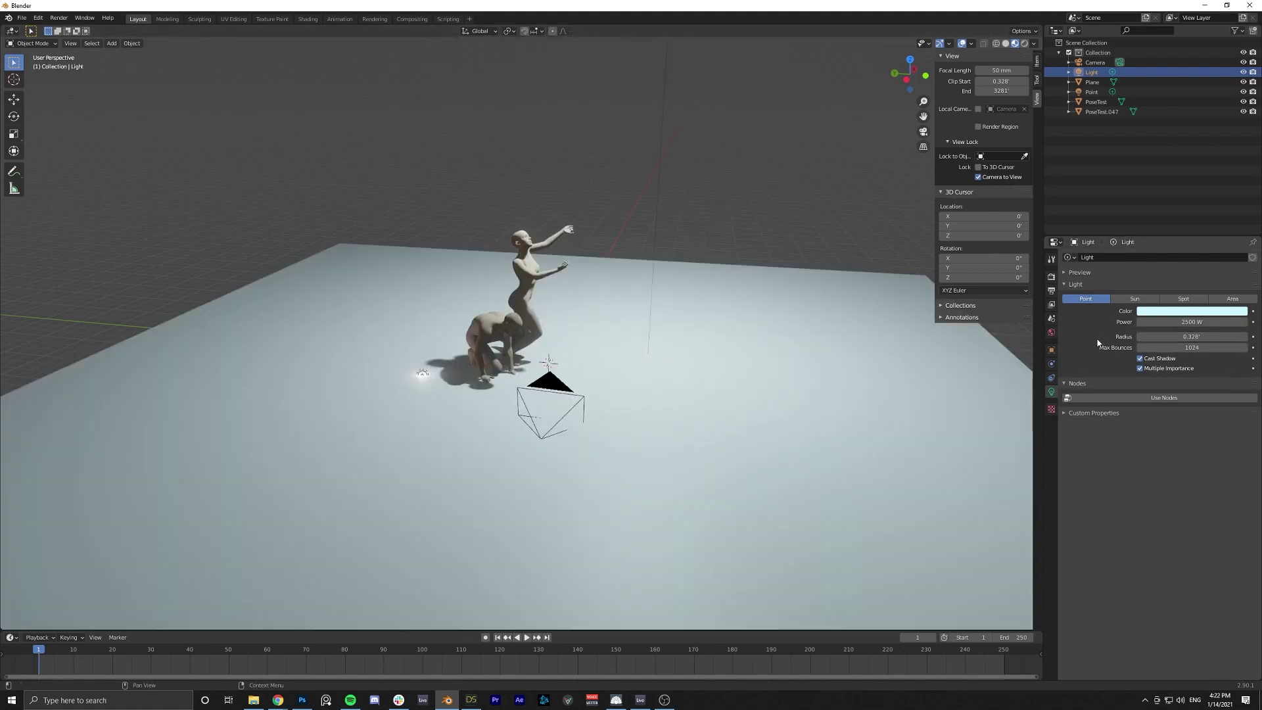
click(695, 211)
key(KP_0)
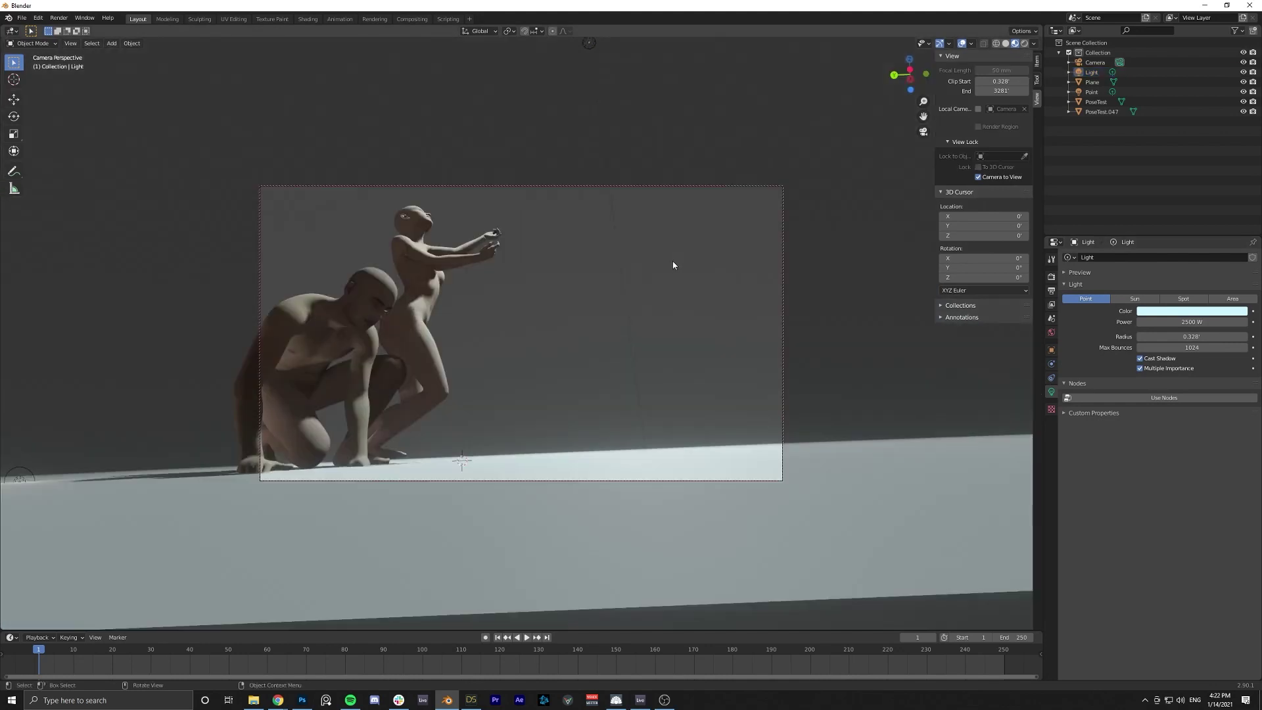
click(1197, 322)
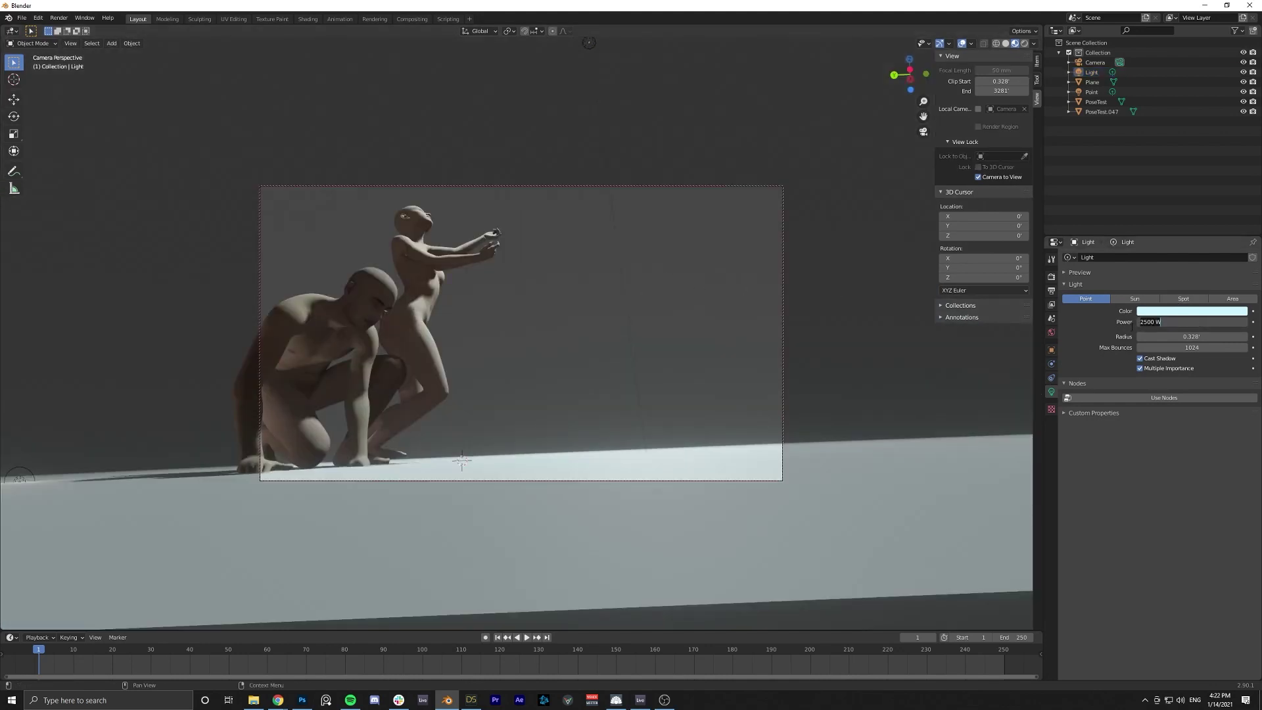
text(1500)
key(Return)
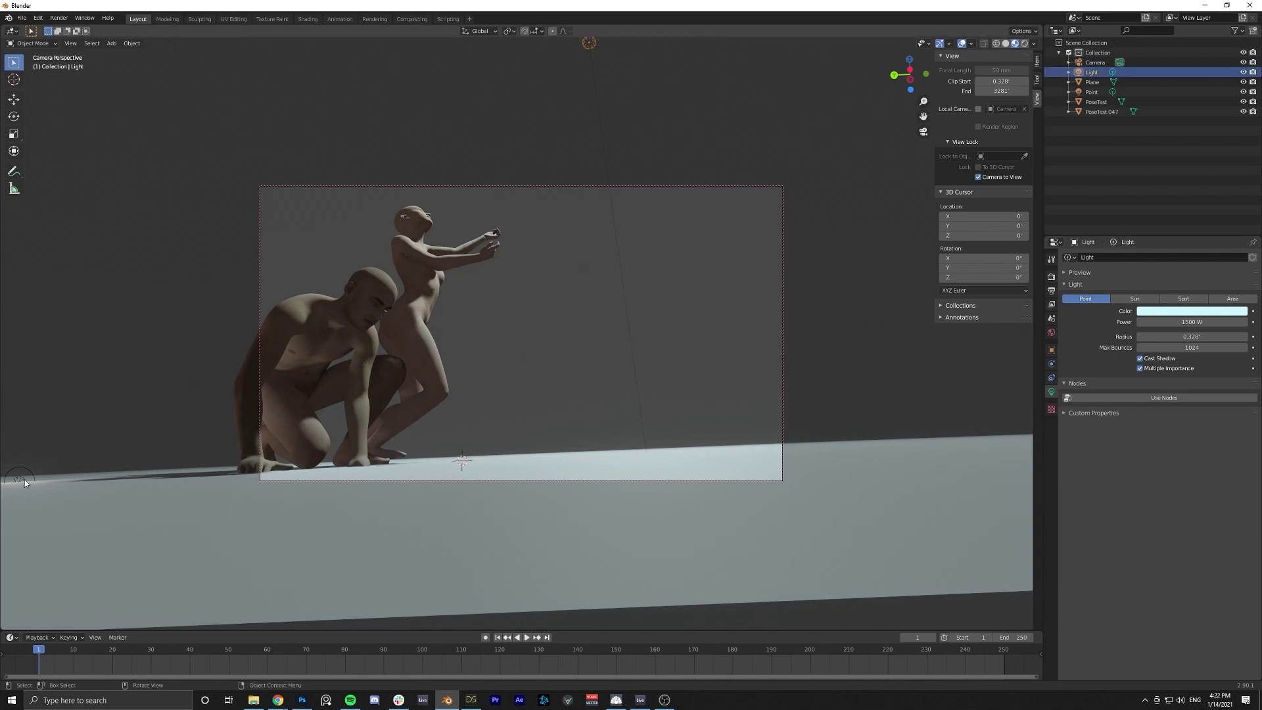
drag(20, 480, 35, 439)
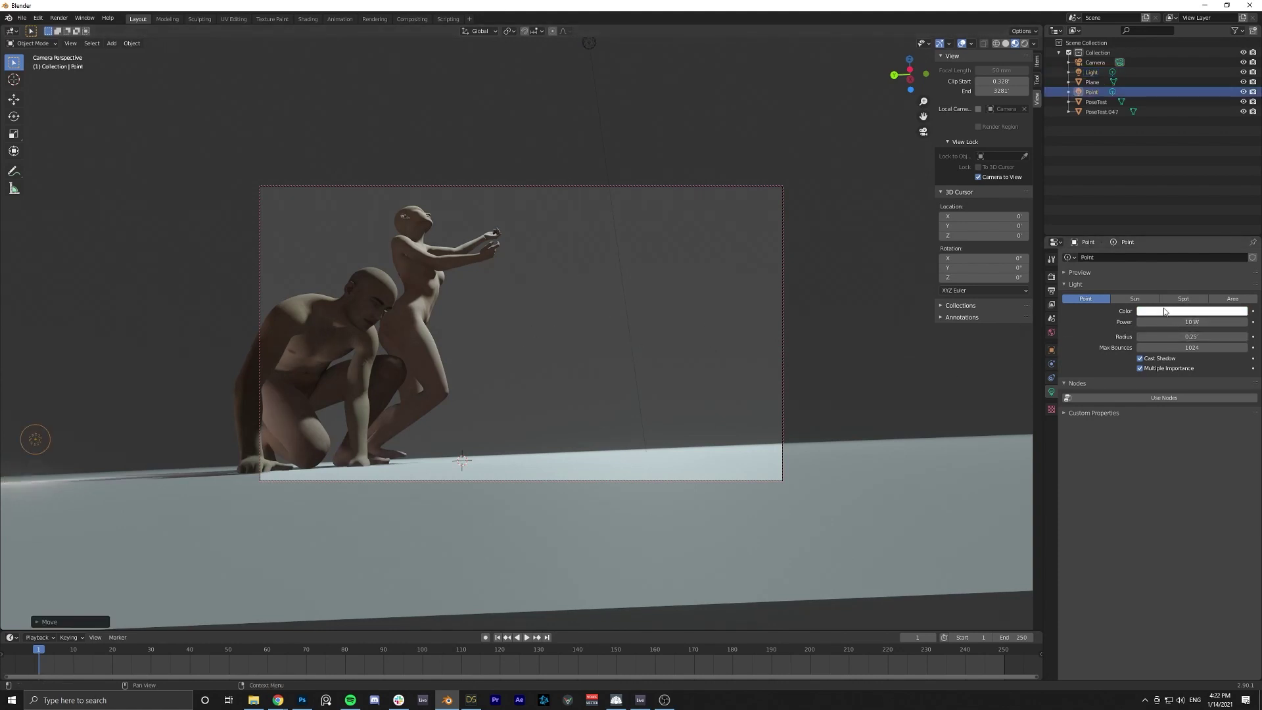
Make the second point light orange.
click(1193, 311)
click(1190, 234)
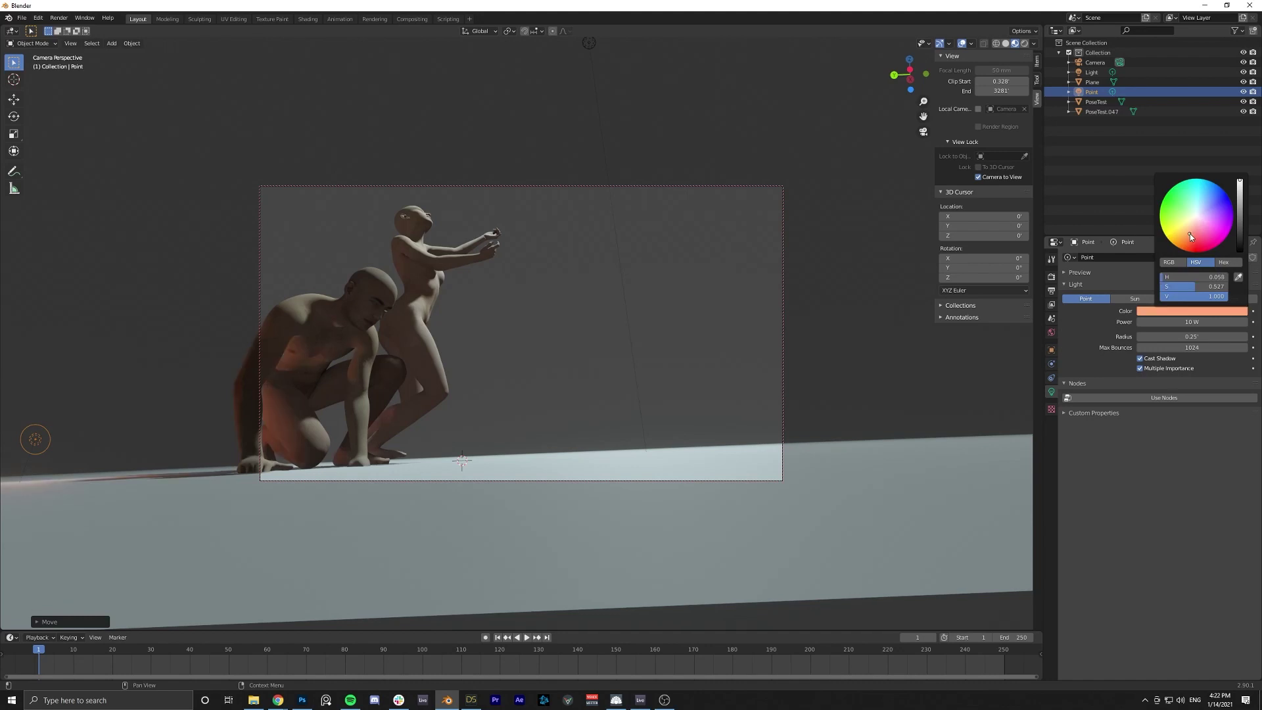
click(673, 314)
key(KP_0)
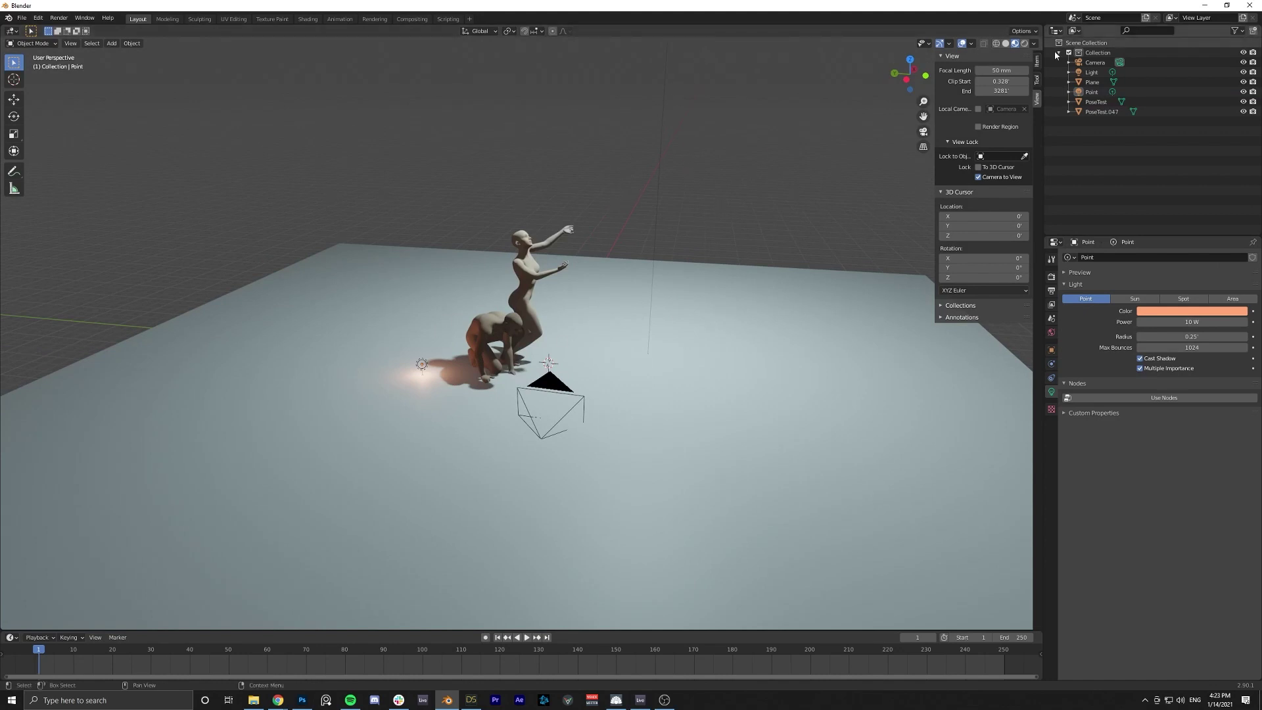
click(1091, 72)
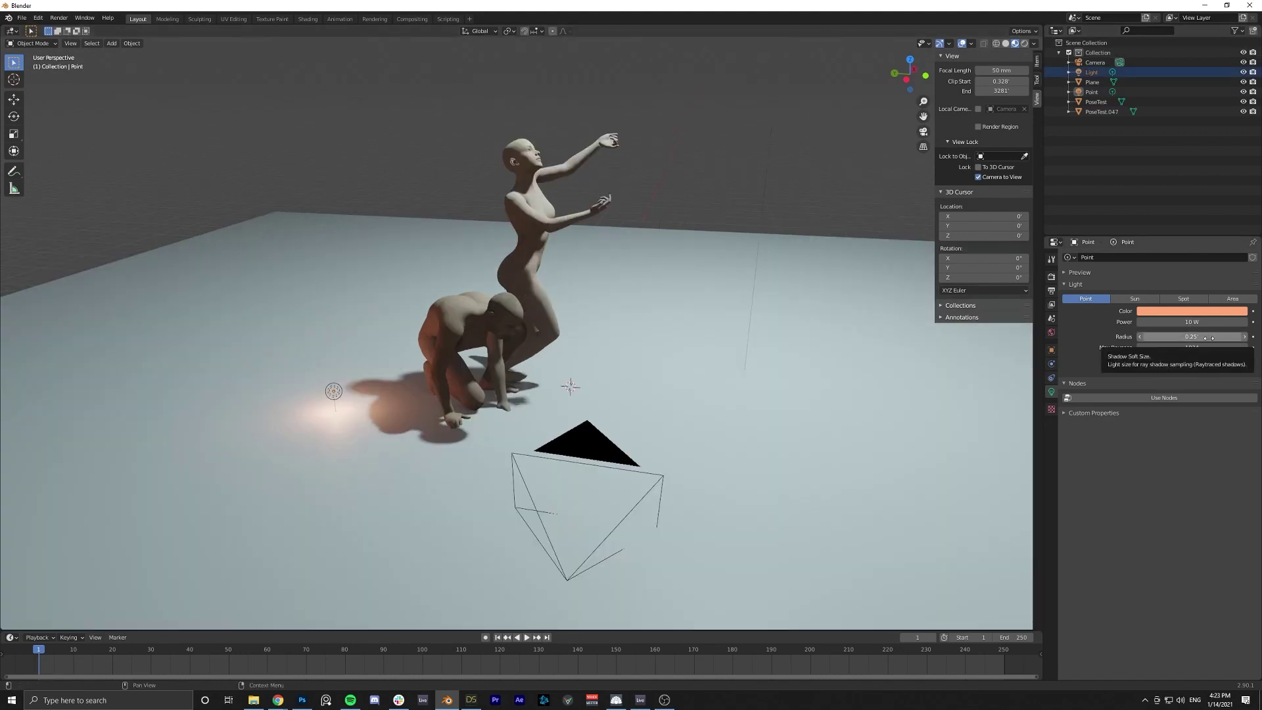
Give the second point light a 50' radius and raise its power to about 871.8 W.
click(1179, 338)
text(50)
key(Return)
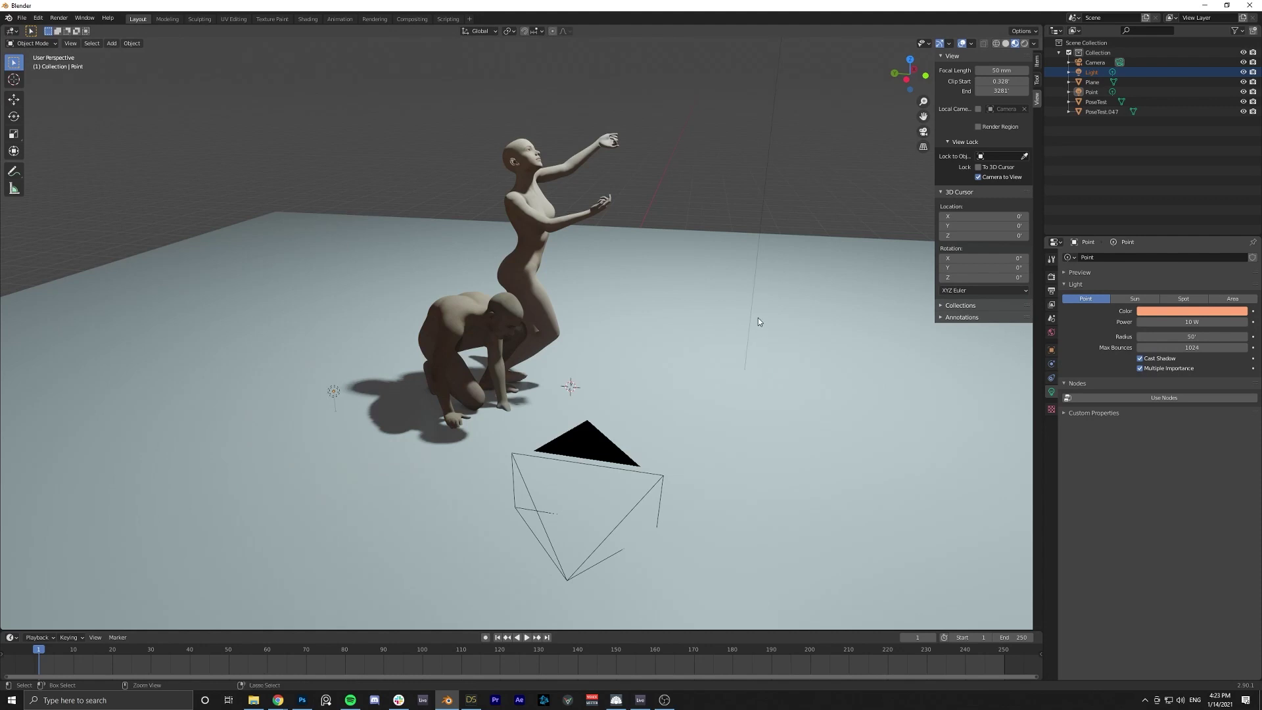
key(ctrl+z)
click(1156, 336)
text(50)
key(Return)
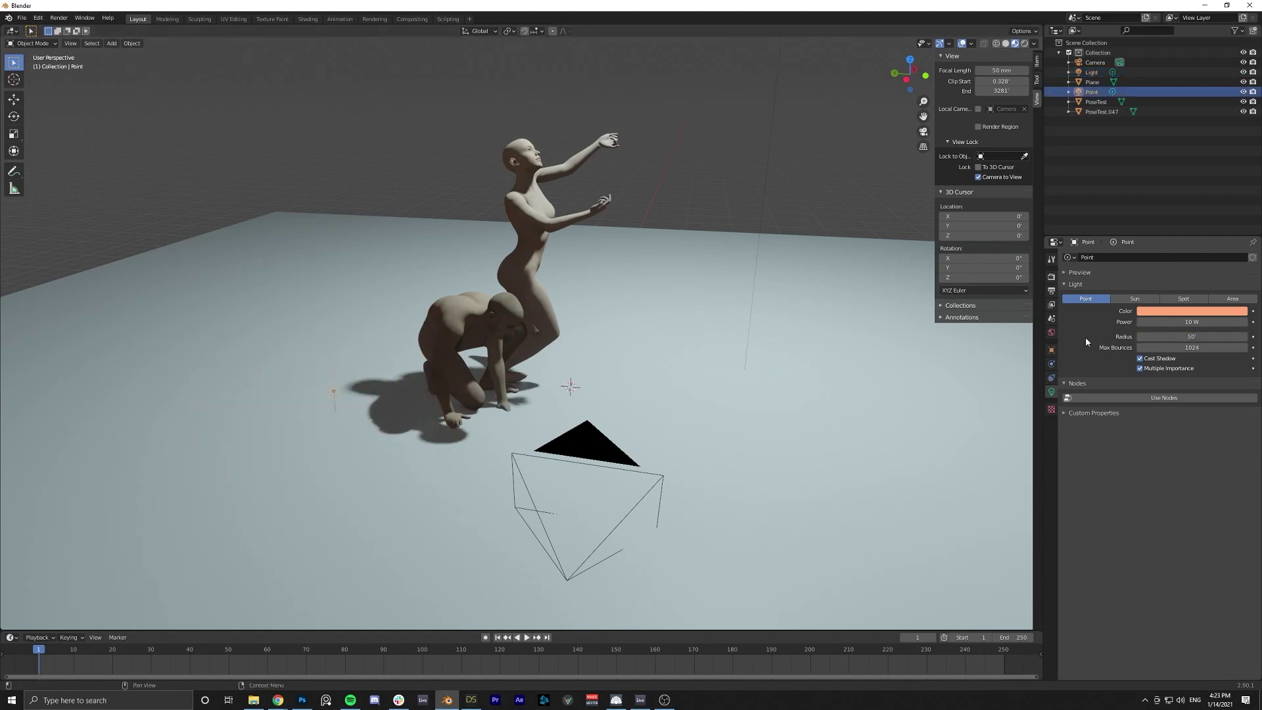
drag(1157, 321, 1237, 321)
Compare the main light with and without the 25' radius via undo/redo, keeping the small radius.
scroll(723, 207, down, 5)
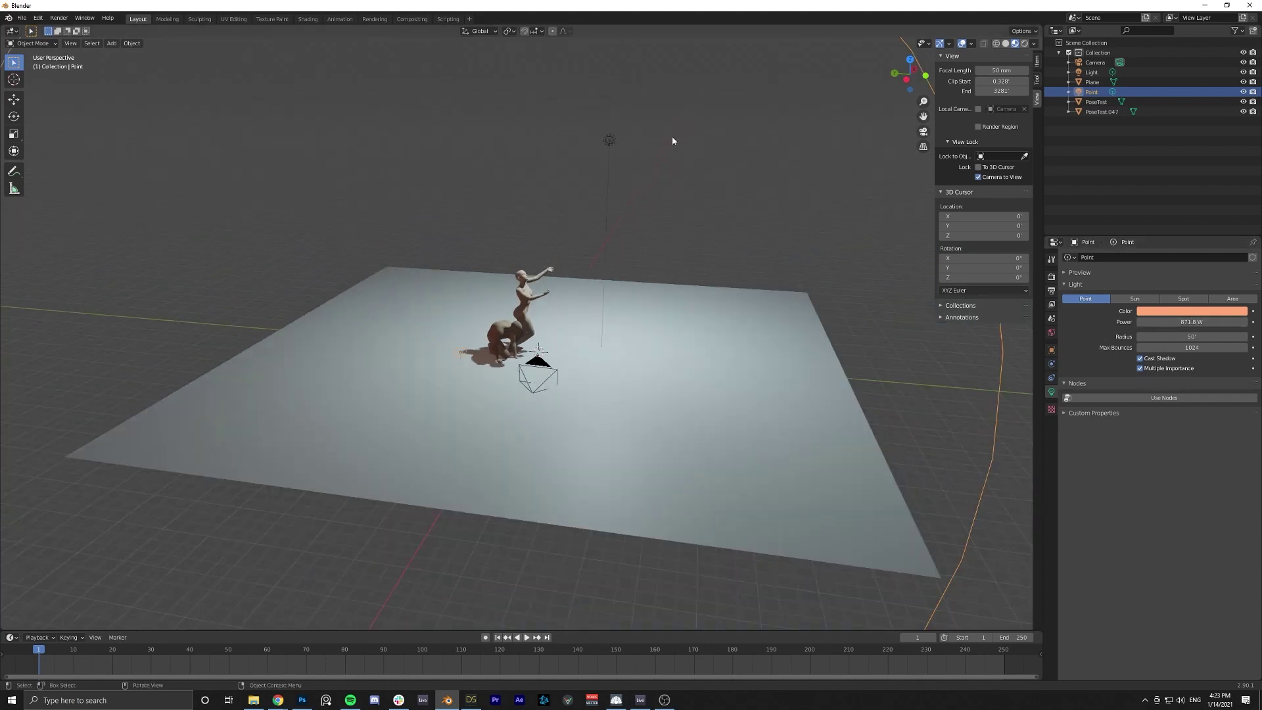
click(625, 147)
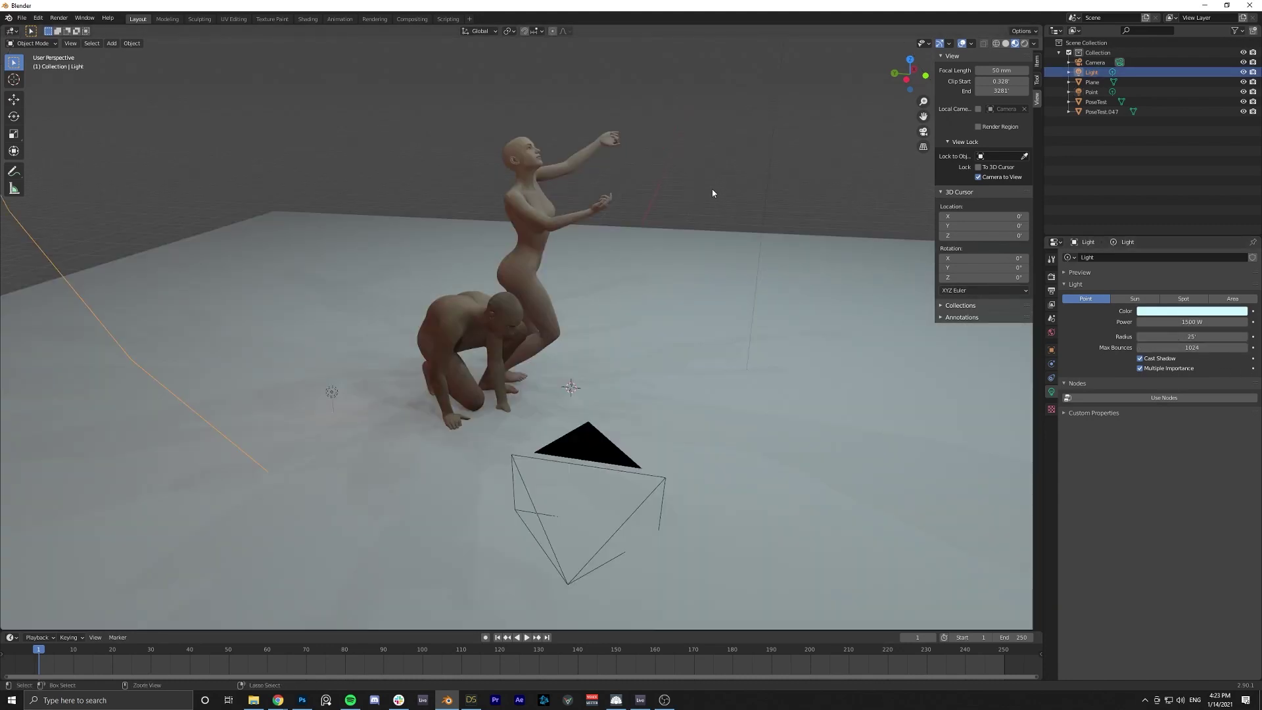
key(ctrl+z)
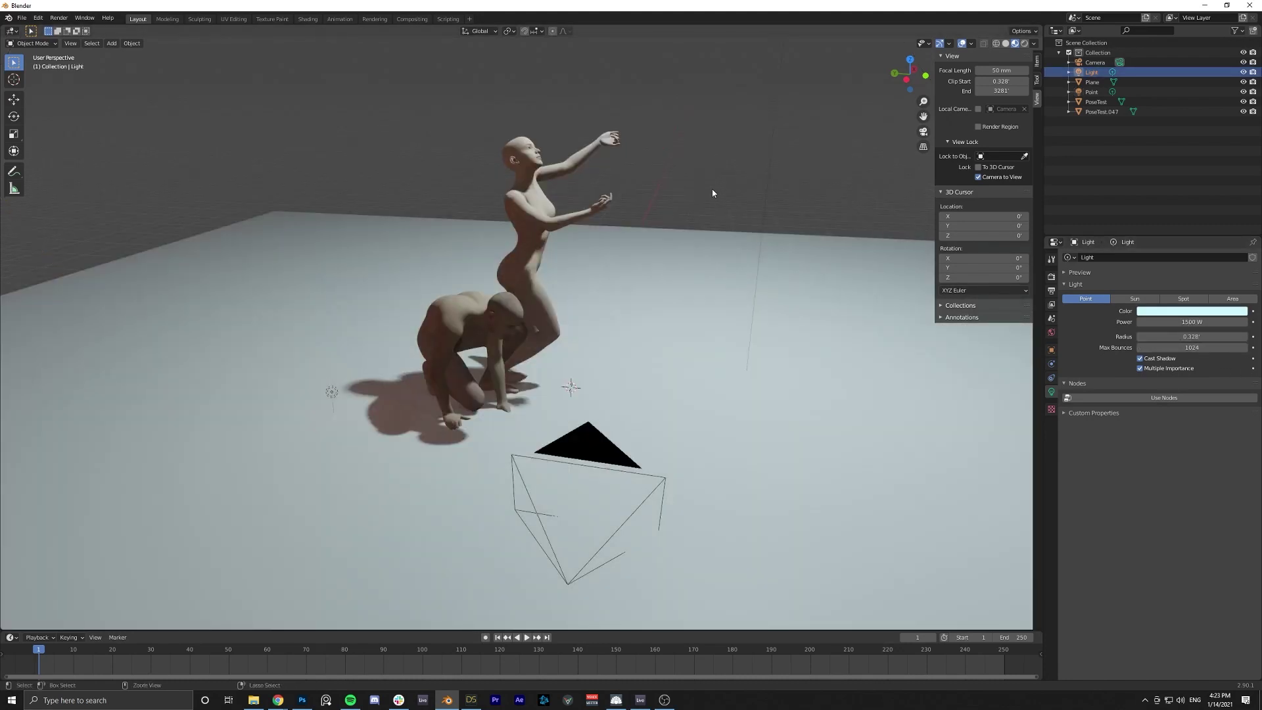
key(ctrl+shift+z)
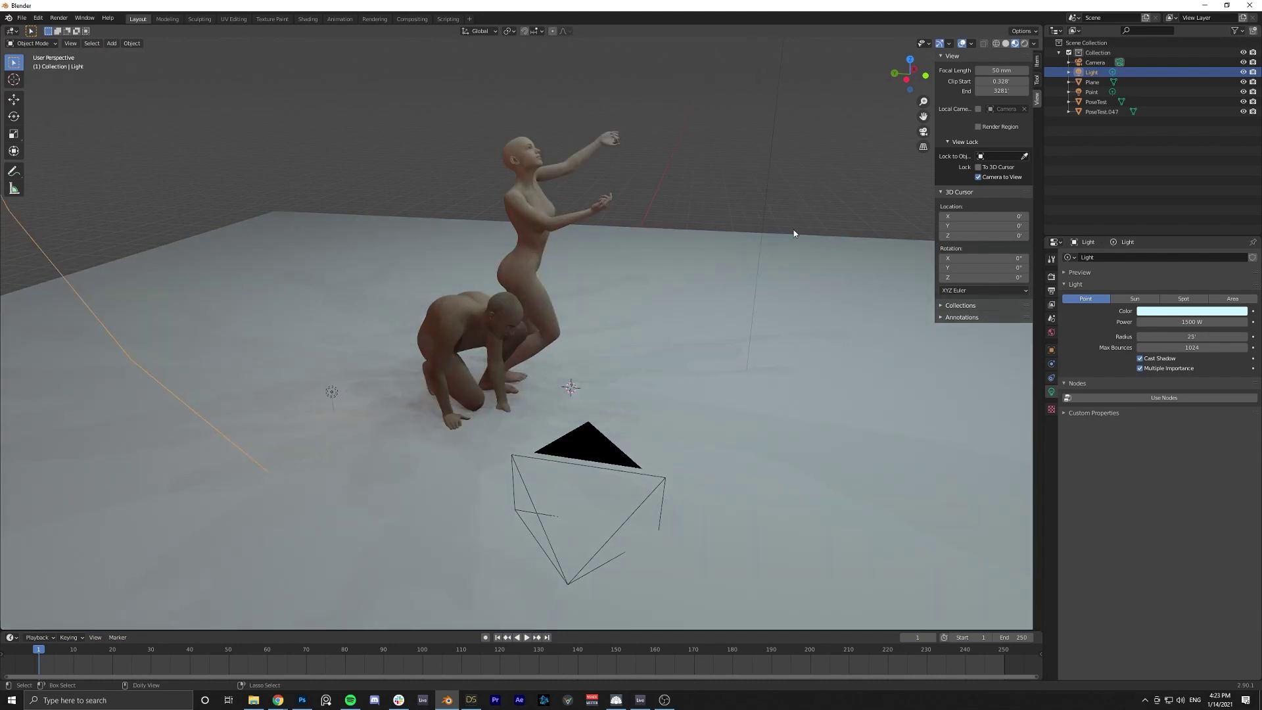
key(ctrl+z)
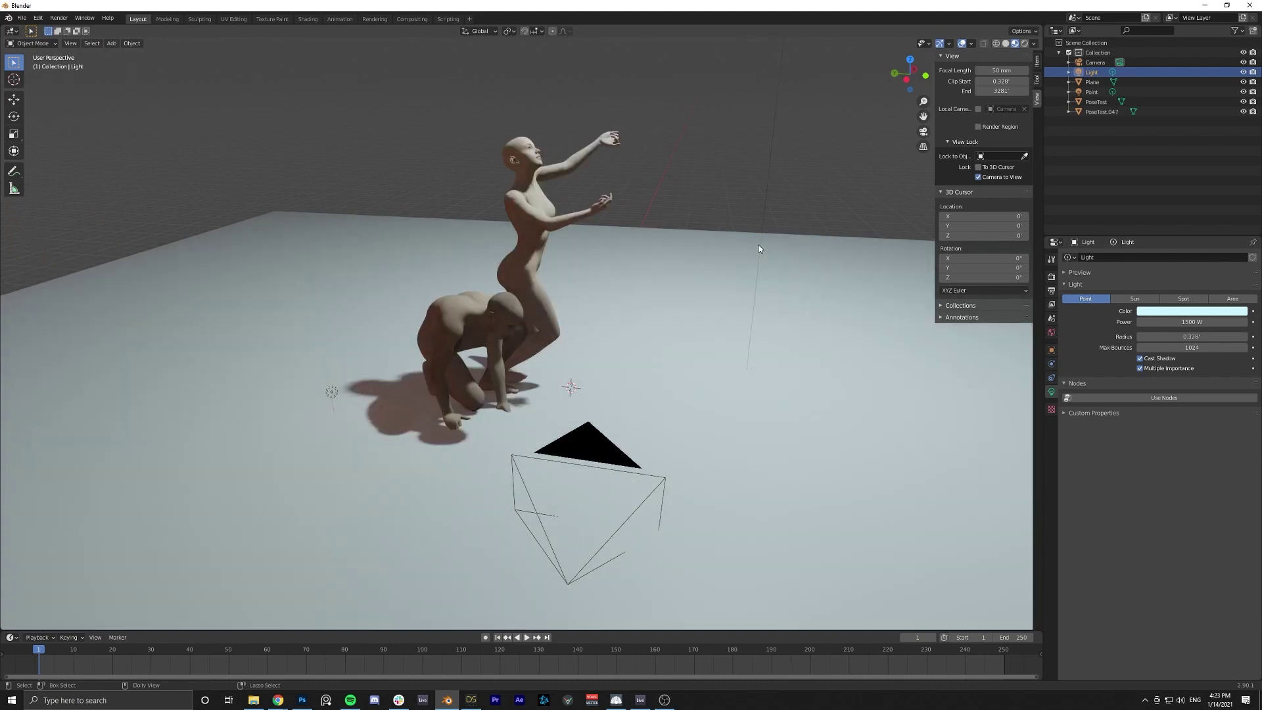
key(ctrl+shift+z)
key(ctrl+z)
key(ctrl+shift+z)
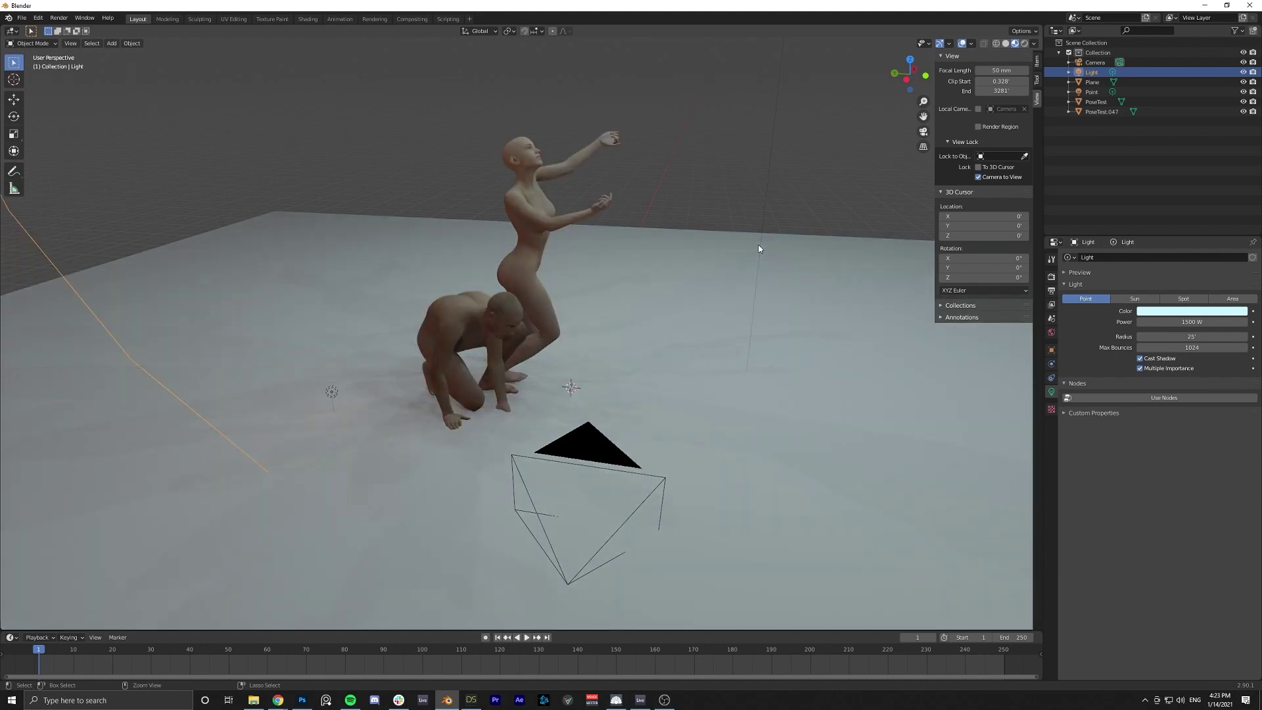
key(ctrl+z)
key(ctrl+shift+z)
key(ctrl+z)
Set the main light's radius to 5'.
scroll(762, 236, down, 6)
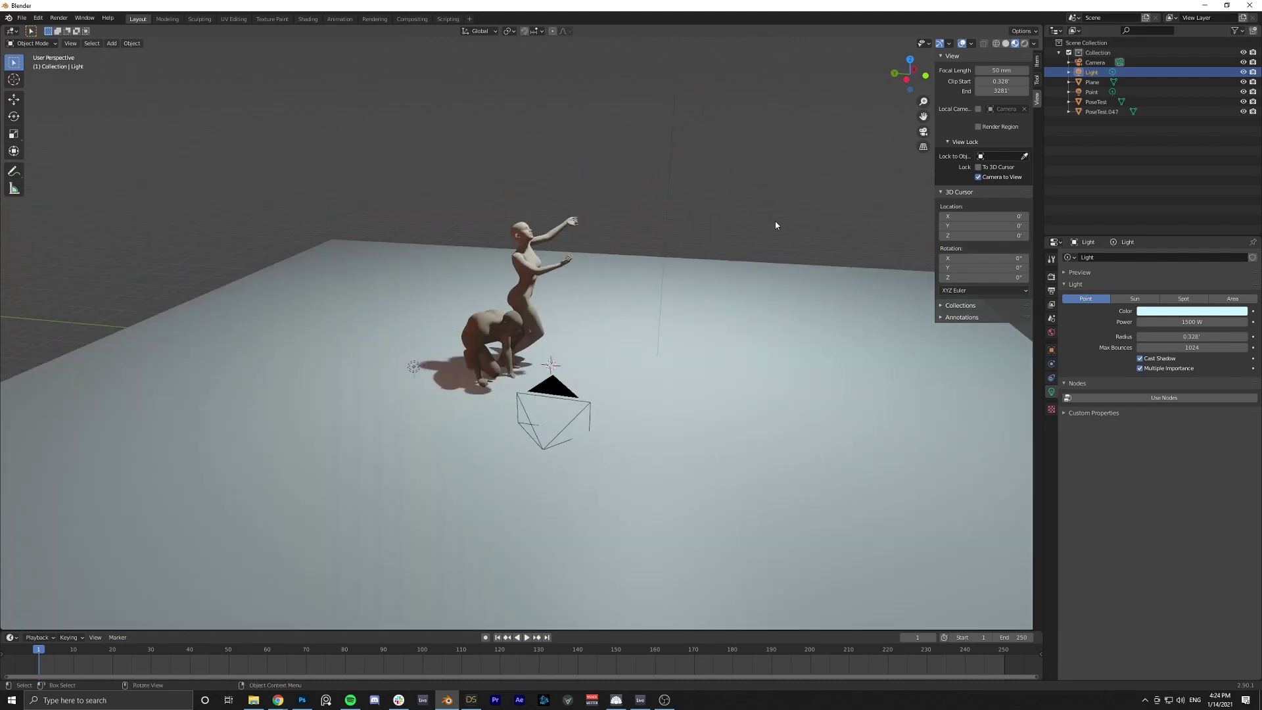
scroll(715, 219, up, 5)
click(1188, 337)
text(5)
key(Return)
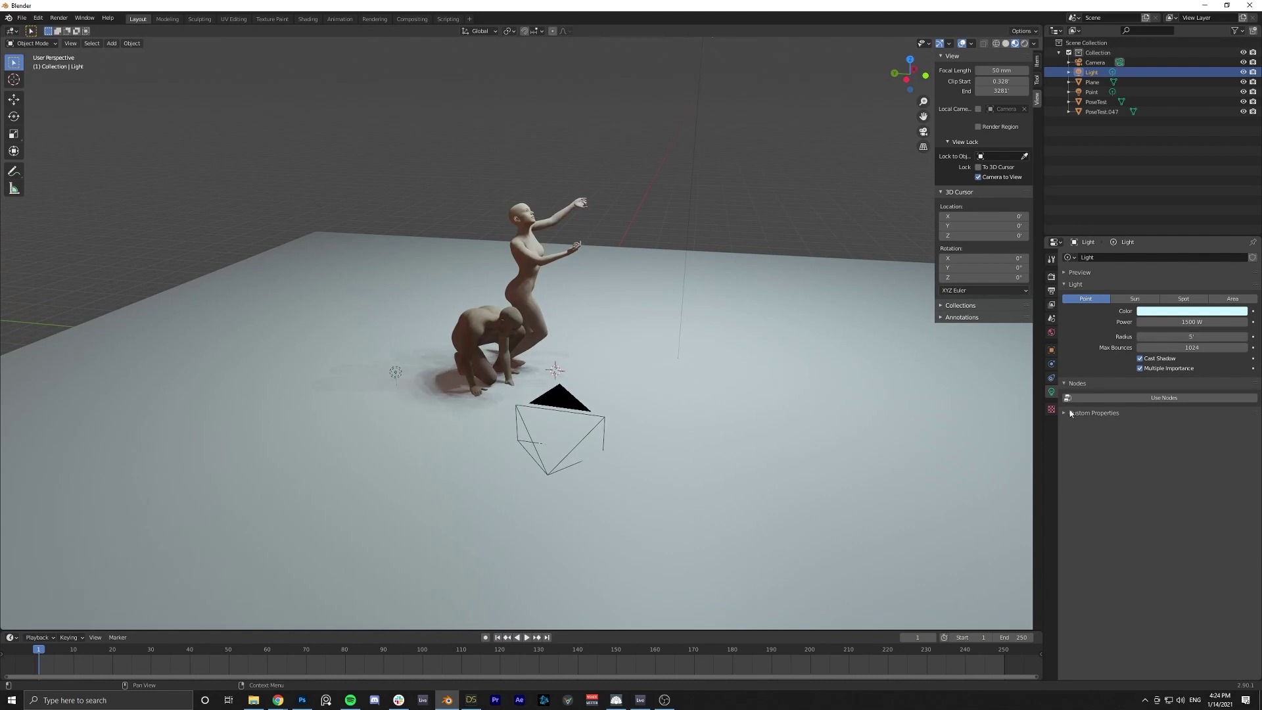
Enter 50ft as the orange point light's radius, giving 25', and check through the camera.
click(396, 373)
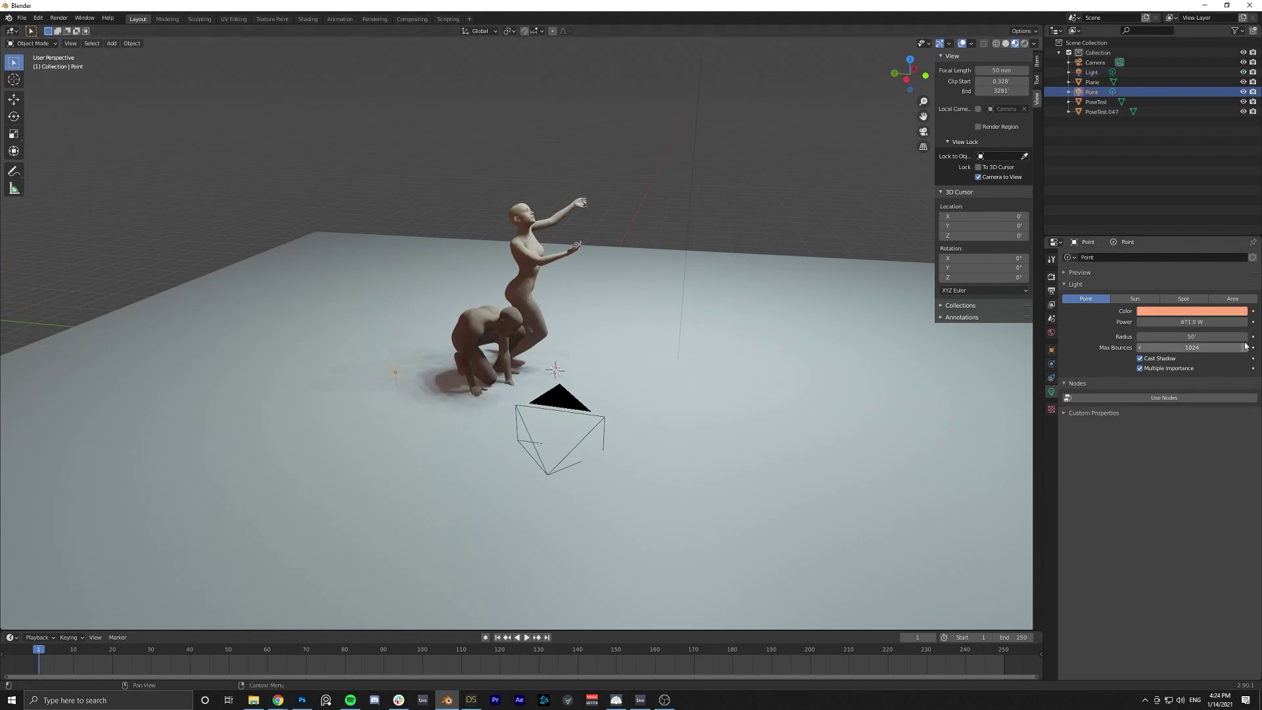
click(1204, 337)
text(50ft)
key(Return)
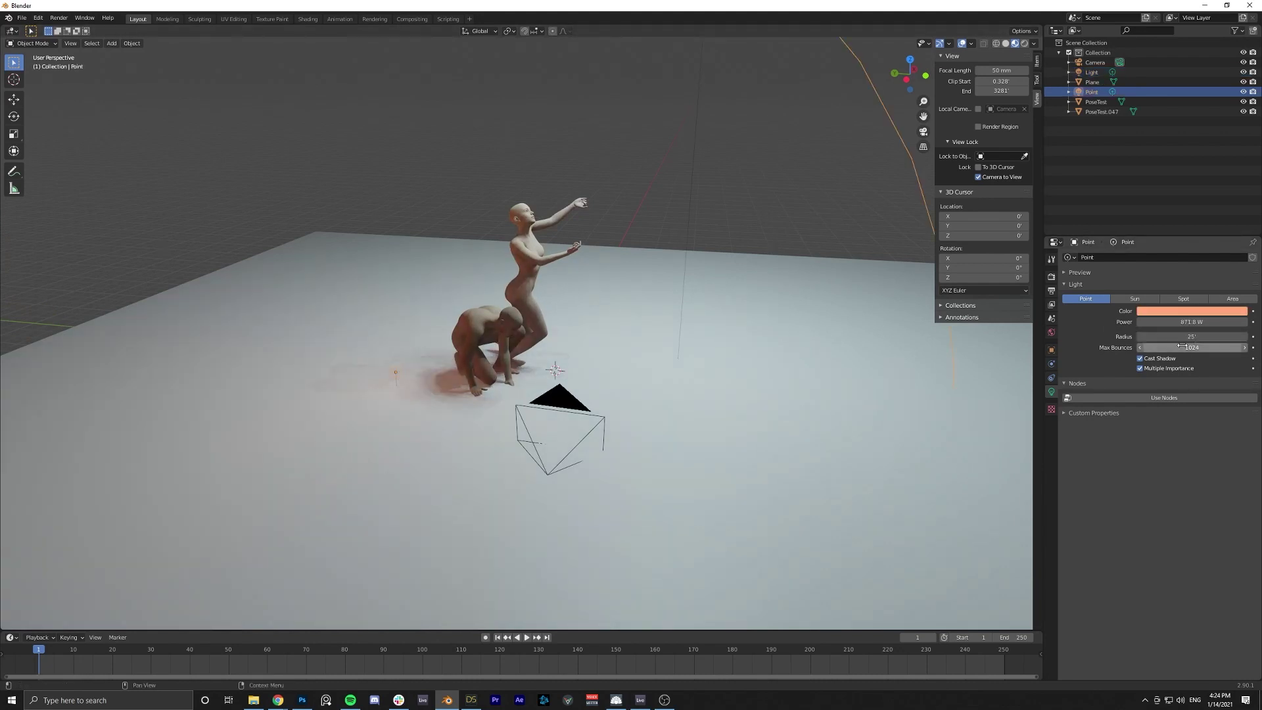
click(1184, 312)
click(1091, 72)
key(KP_0)
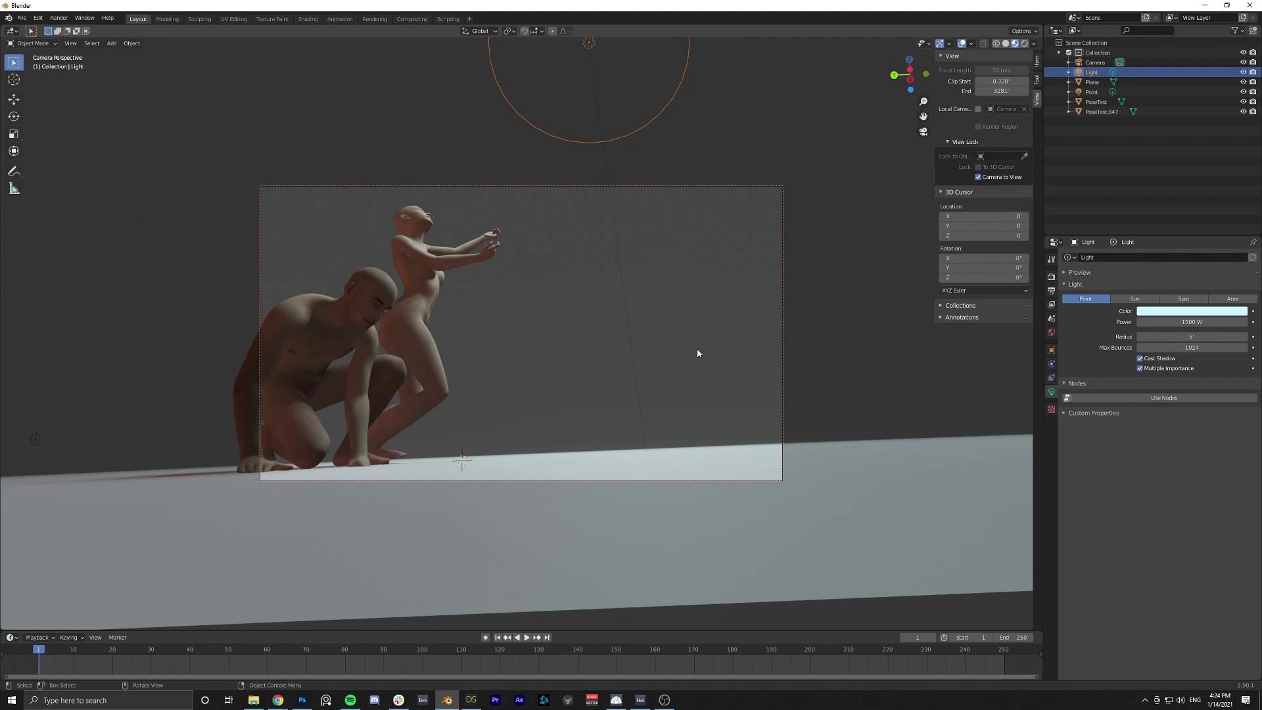
key(KP_0)
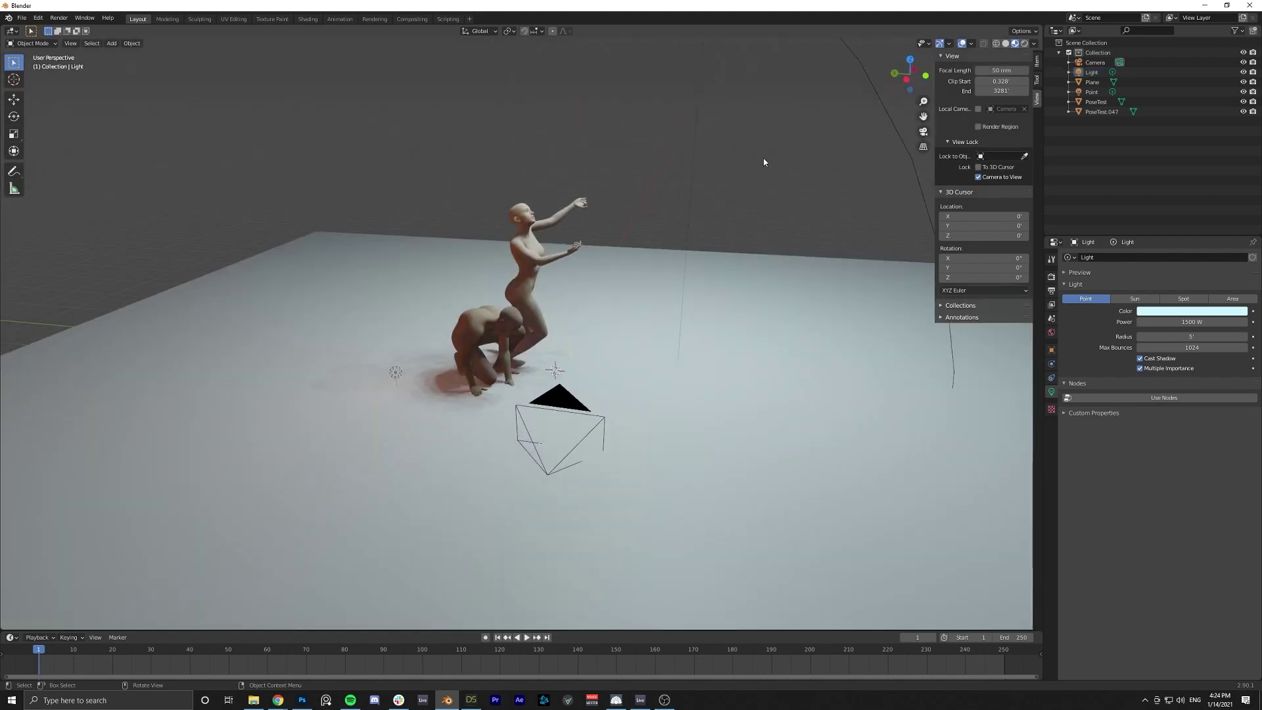
Tick Transparent under Film in the Render Properties.
click(1052, 276)
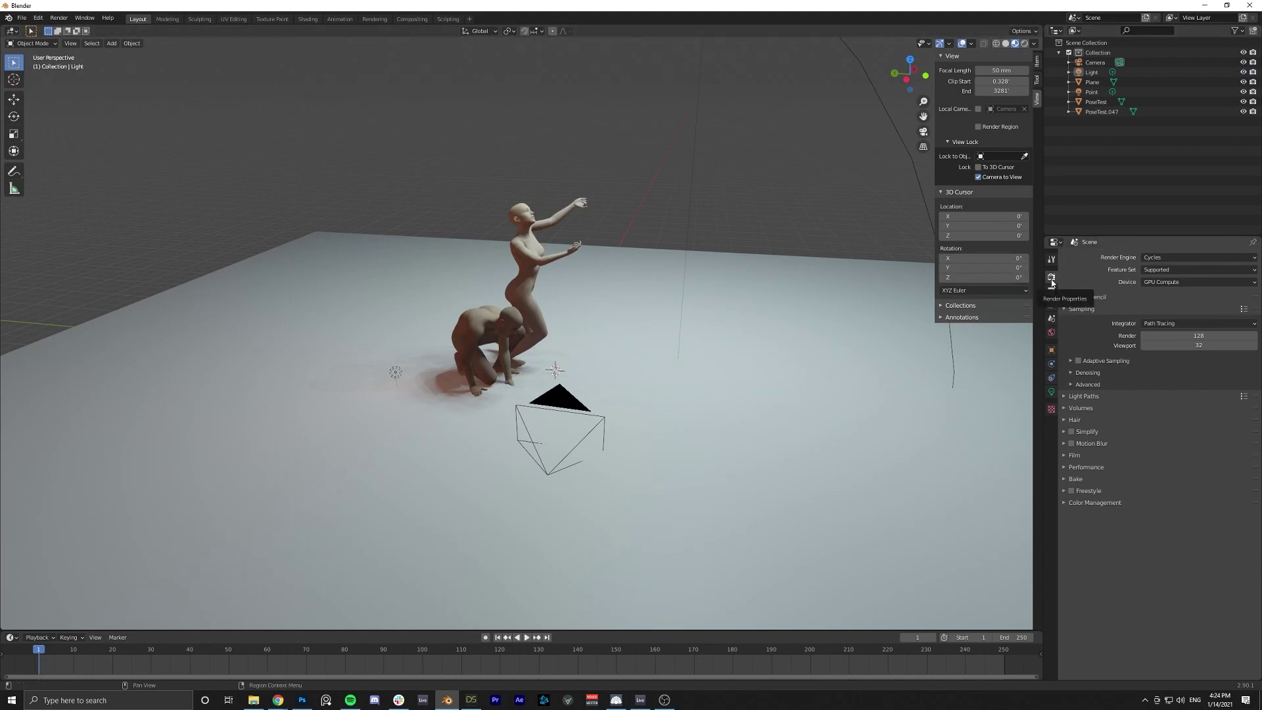
click(1064, 455)
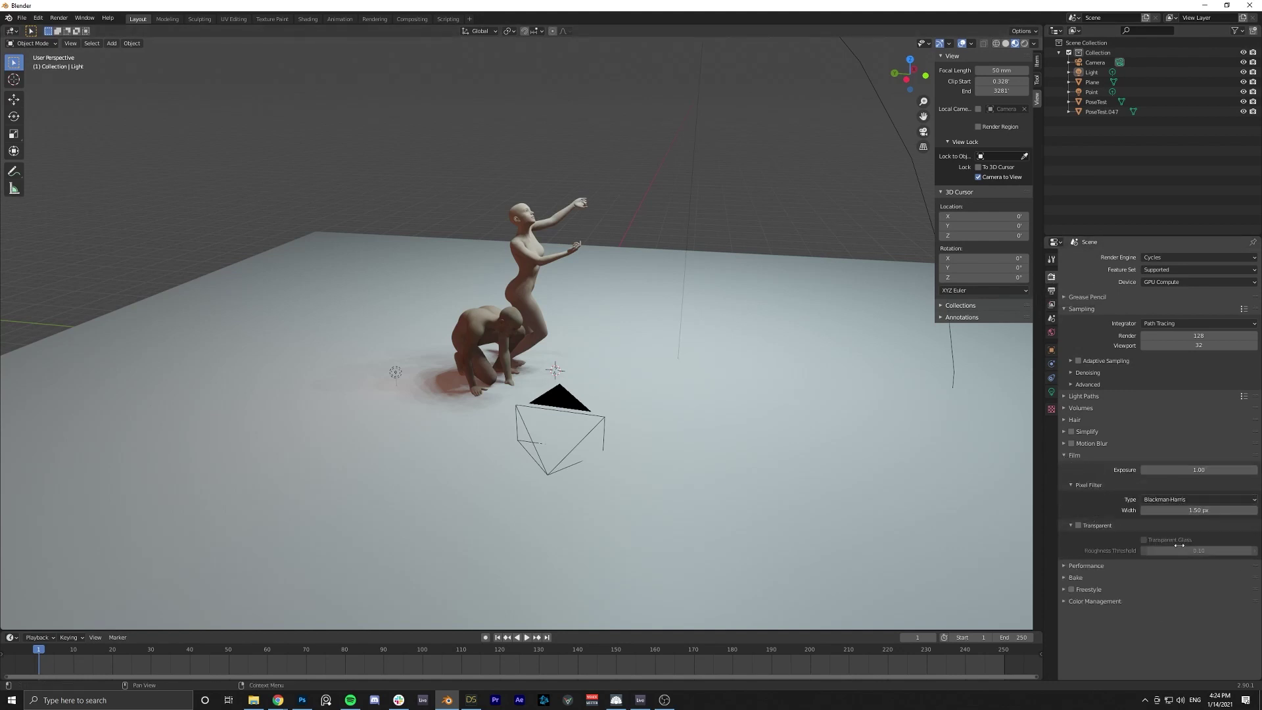
click(1078, 526)
Check the shot through the camera and confirm the render device is GPU Compute.
key(KP_0)
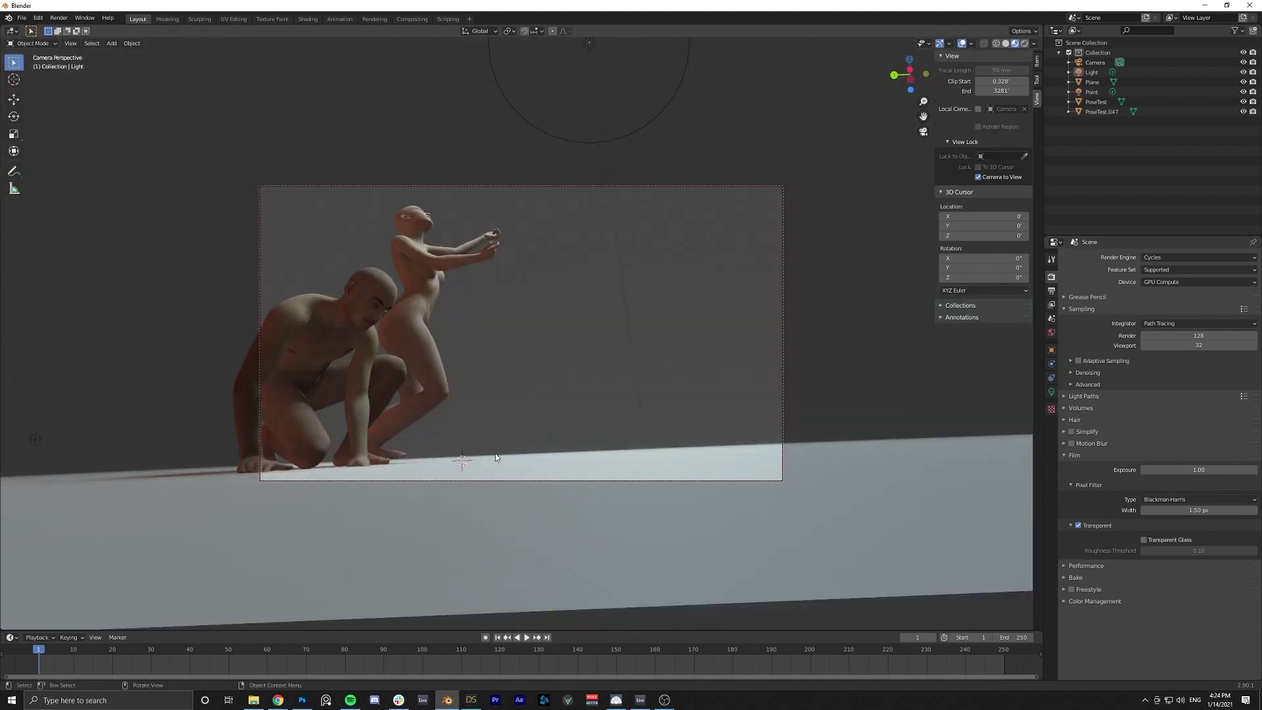
drag(502, 457, 486, 372)
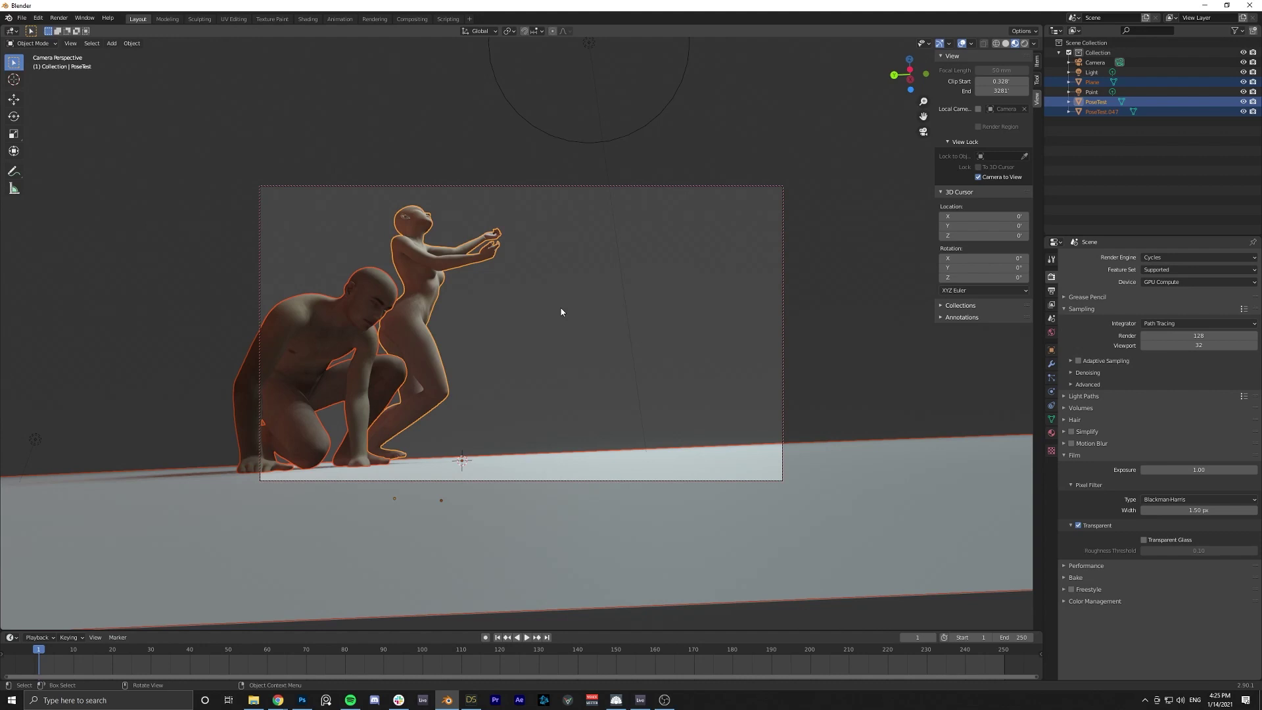
click(677, 402)
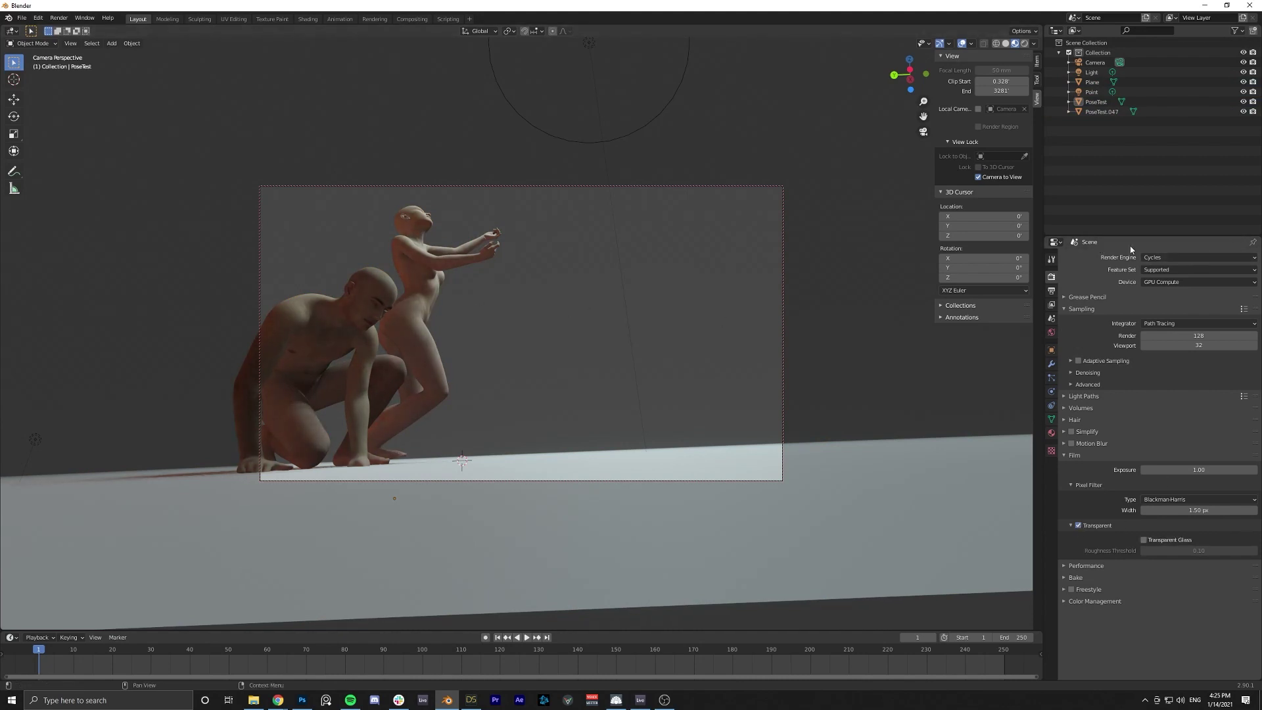
click(1175, 284)
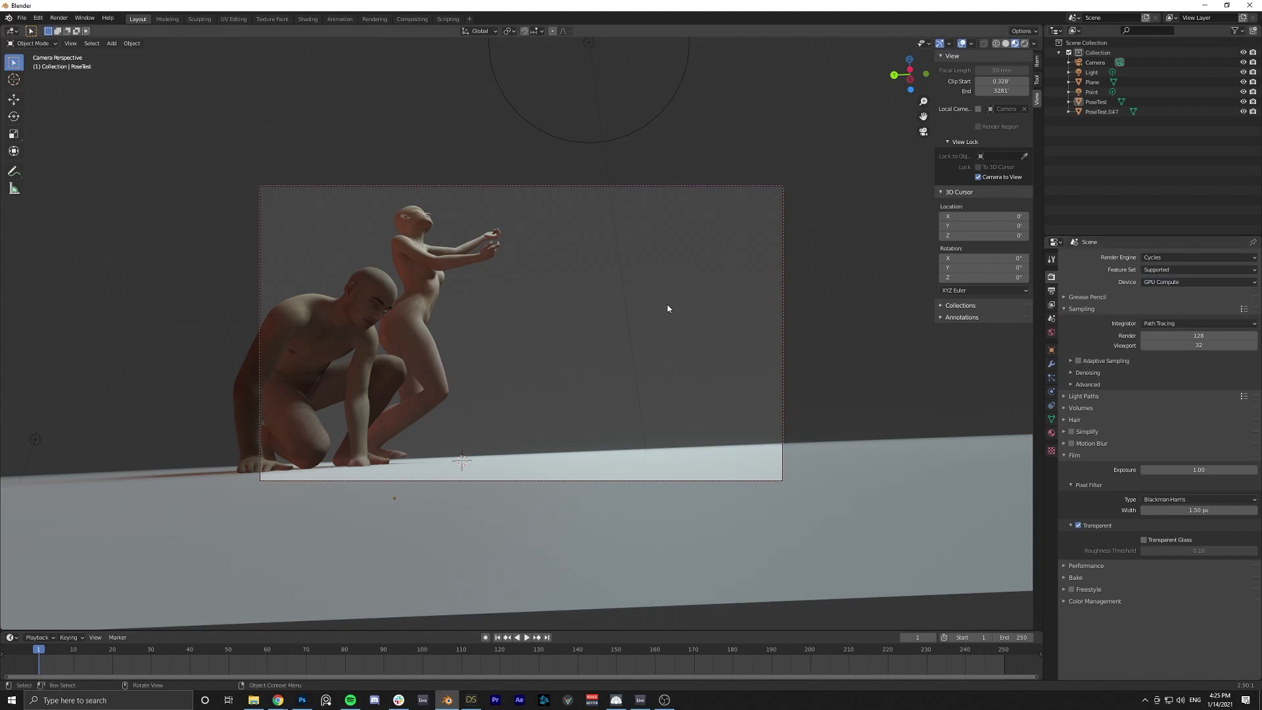
click(1164, 282)
Render the frame with F12, save a copy of the image, and close the render window.
key(F12)
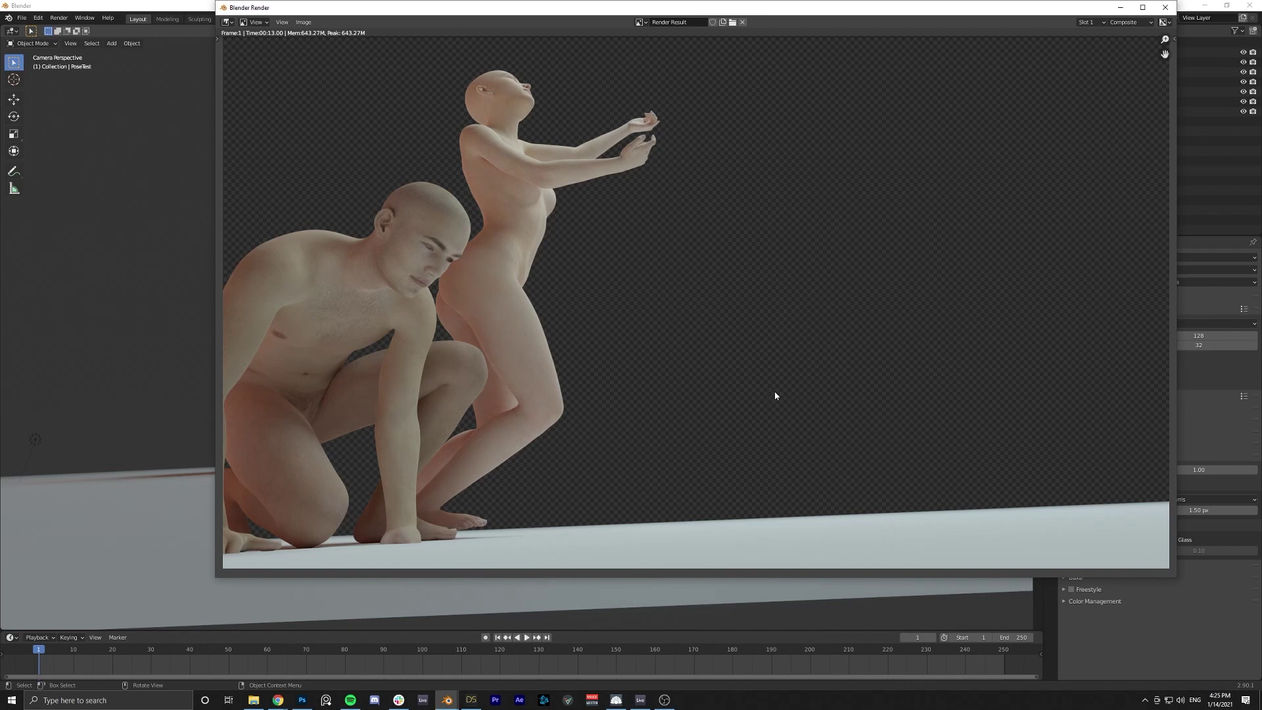
click(303, 23)
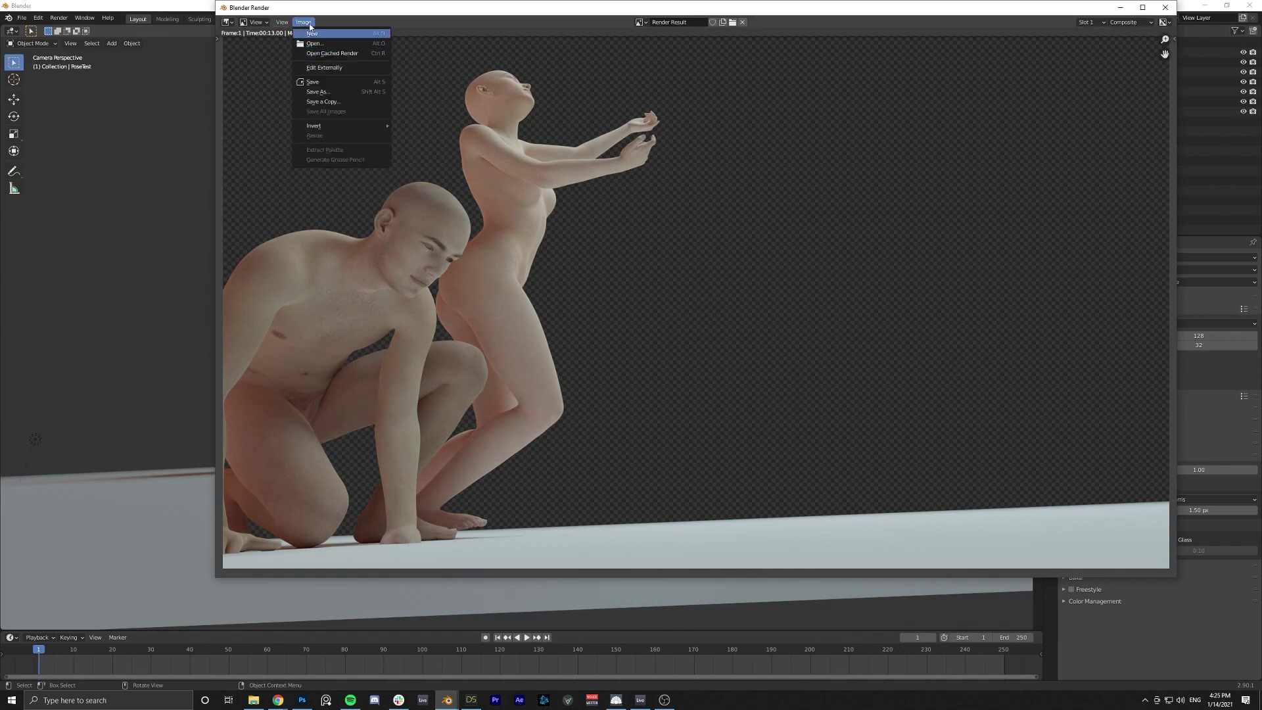
click(364, 100)
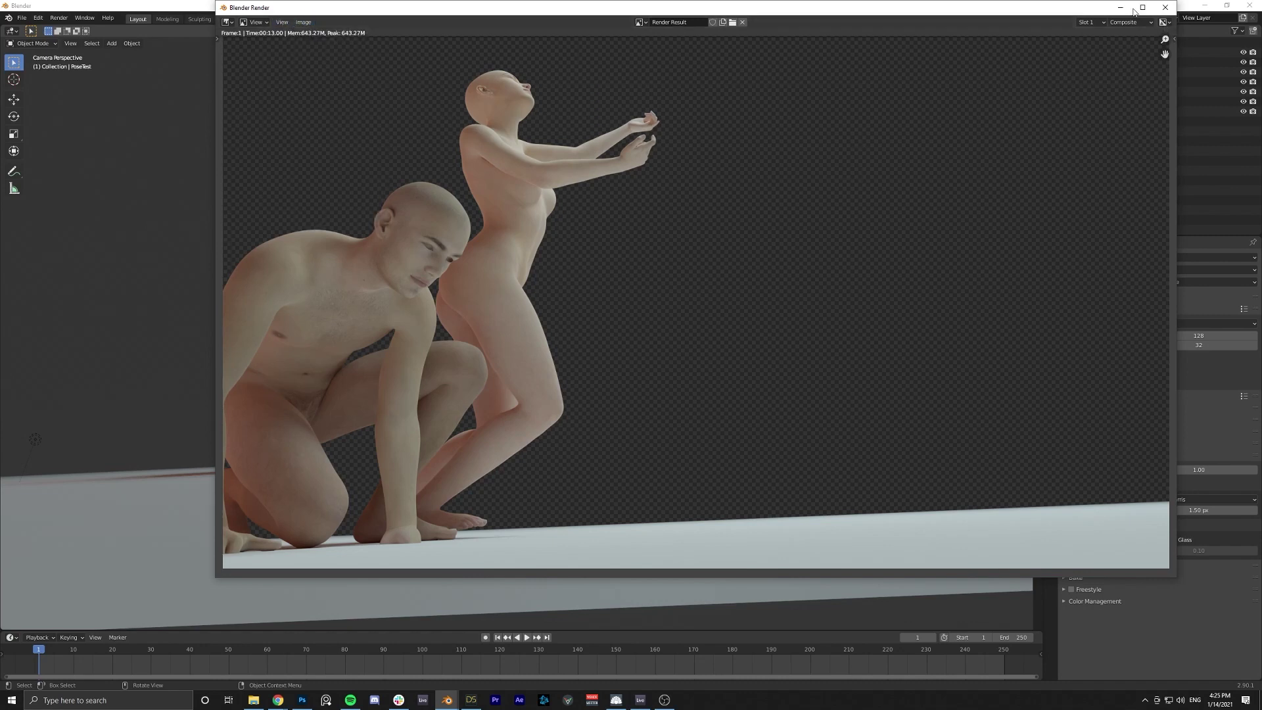
key(Escape)
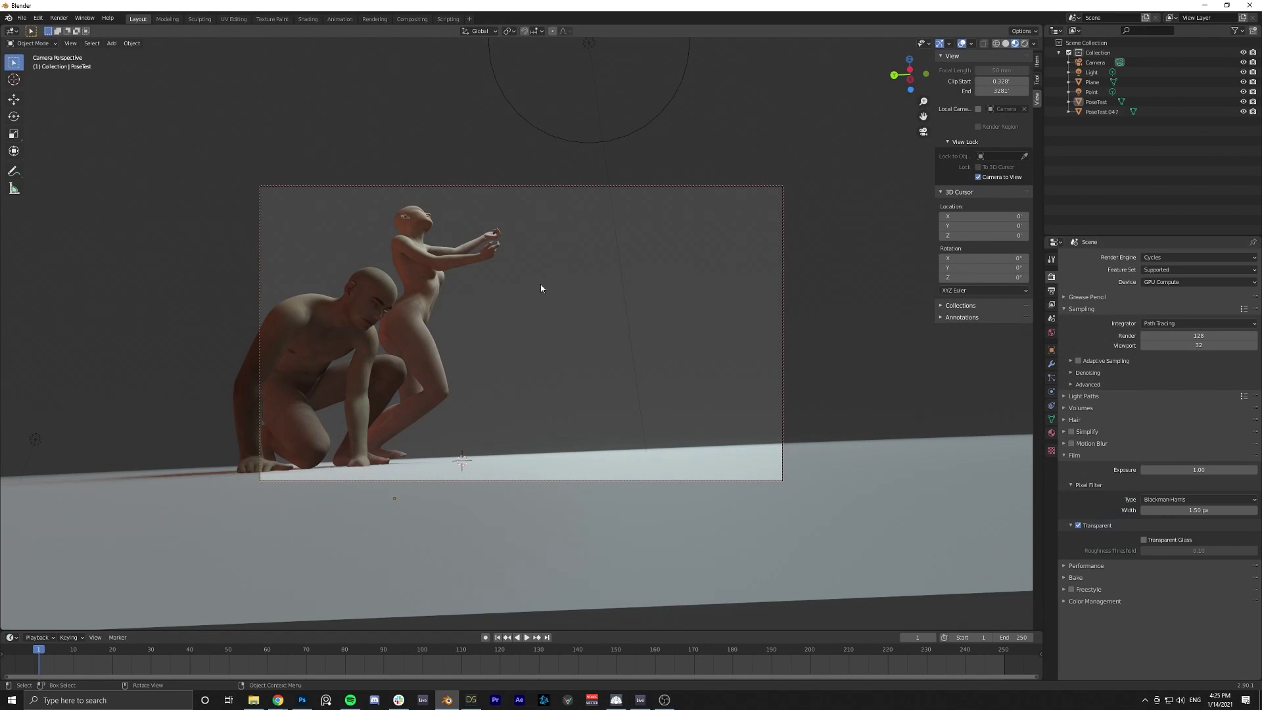
In Output Properties, try a 900 px render width, then undo it.
click(1053, 293)
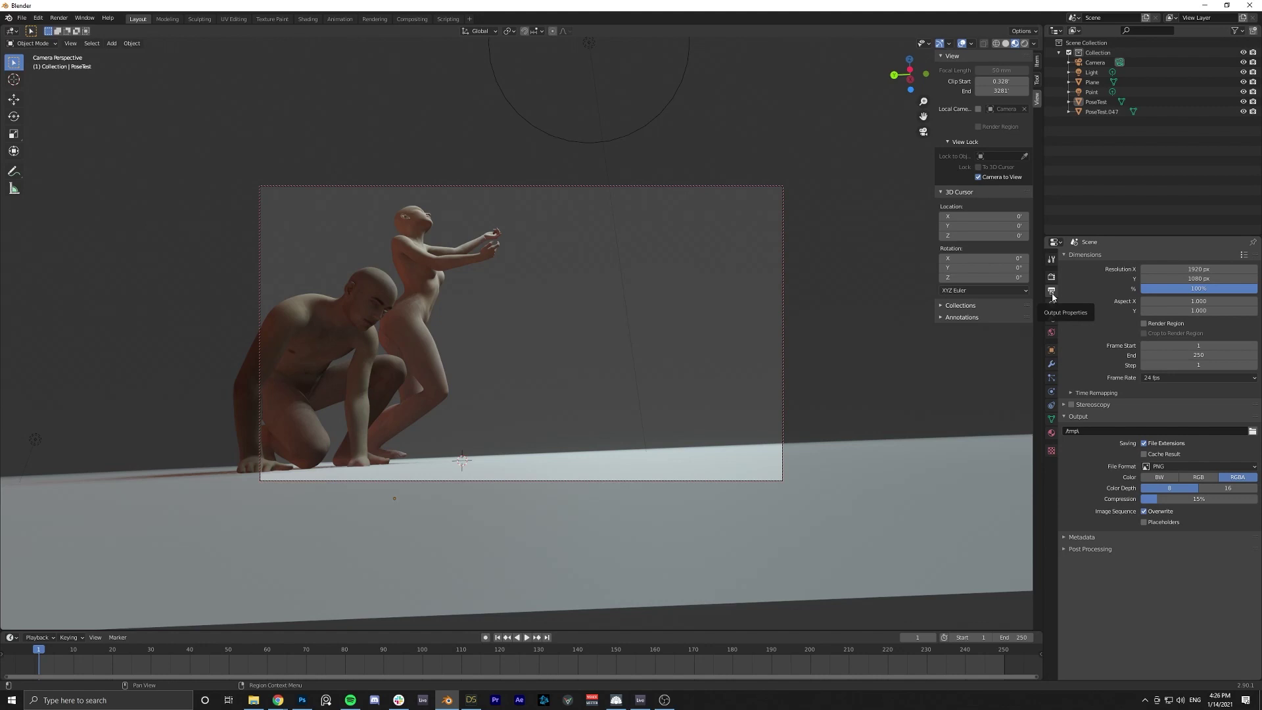
click(1198, 268)
text(900)
key(Return)
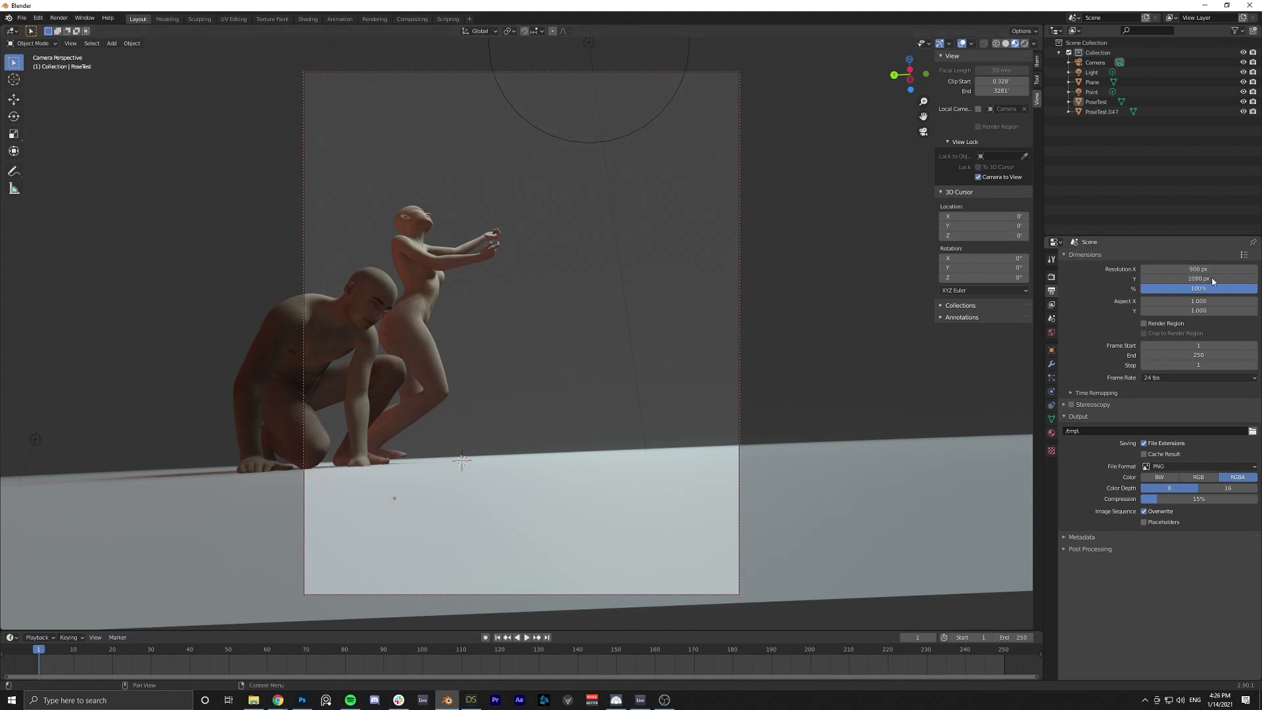
key(ctrl+z)
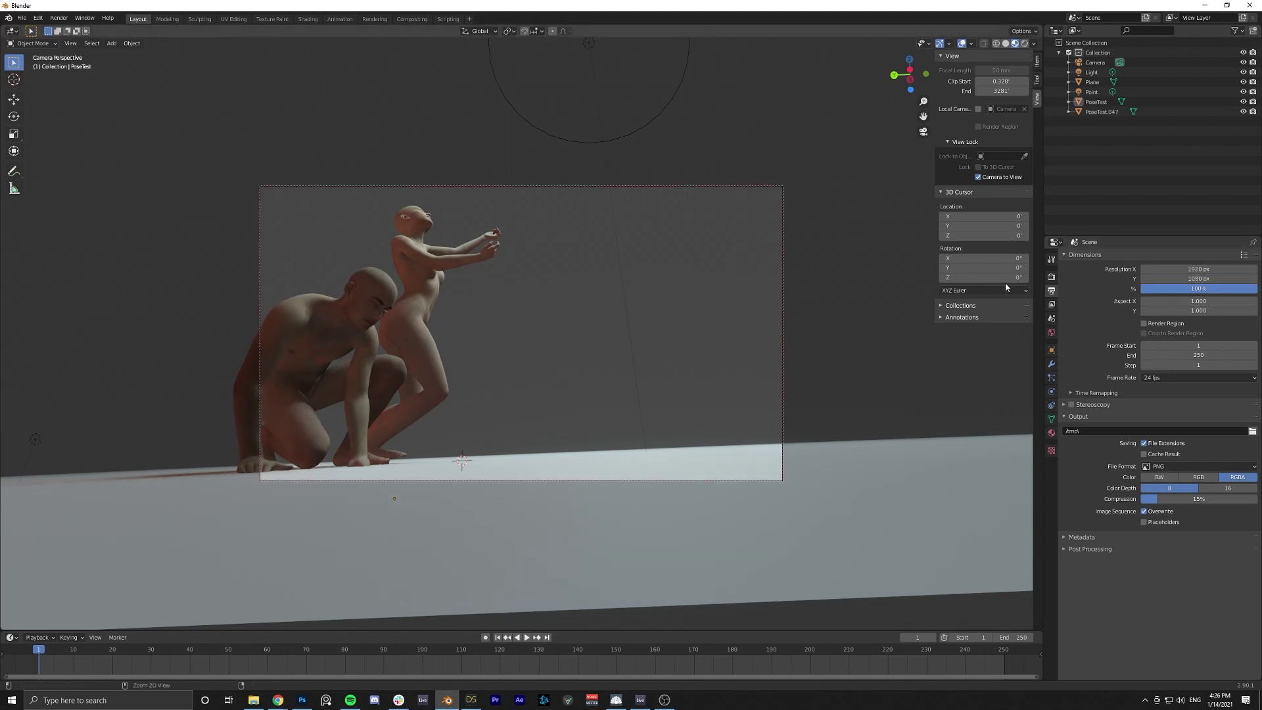
Try an 8000 × 4500 px resolution, then select the standing female figure.
click(1202, 271)
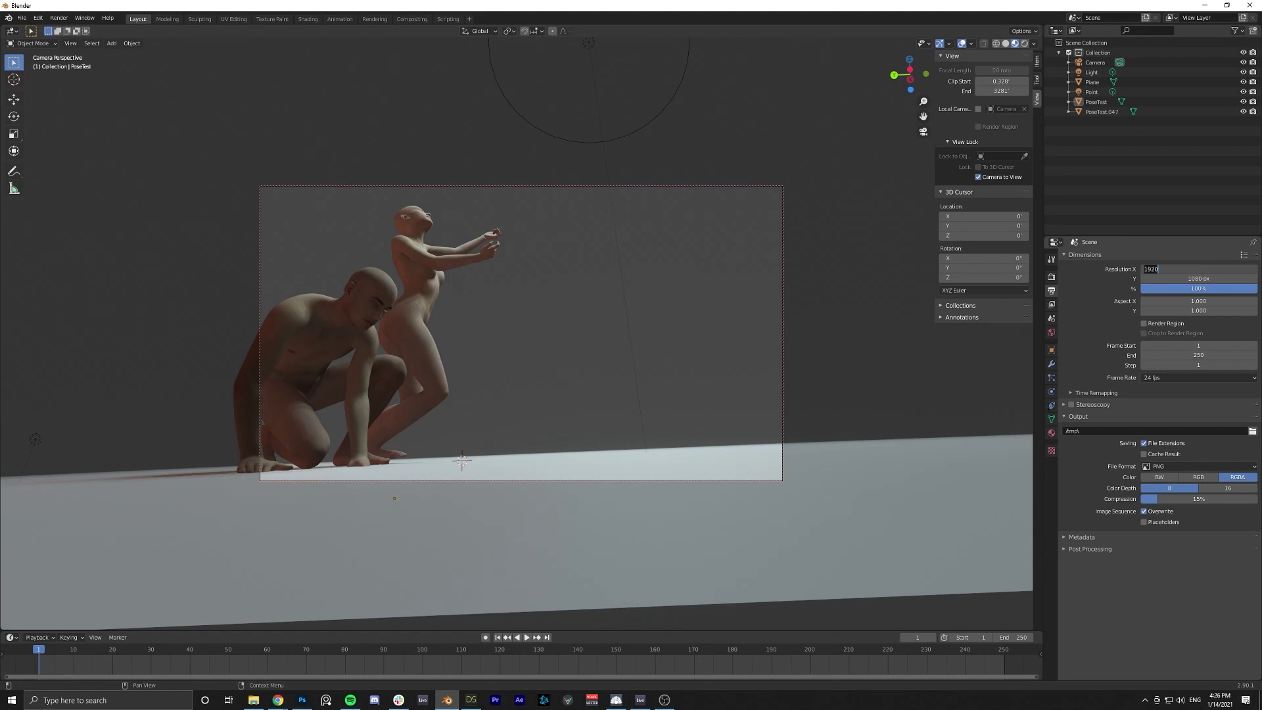
text(8000)
key(Return)
click(1199, 278)
text(4500)
key(Return)
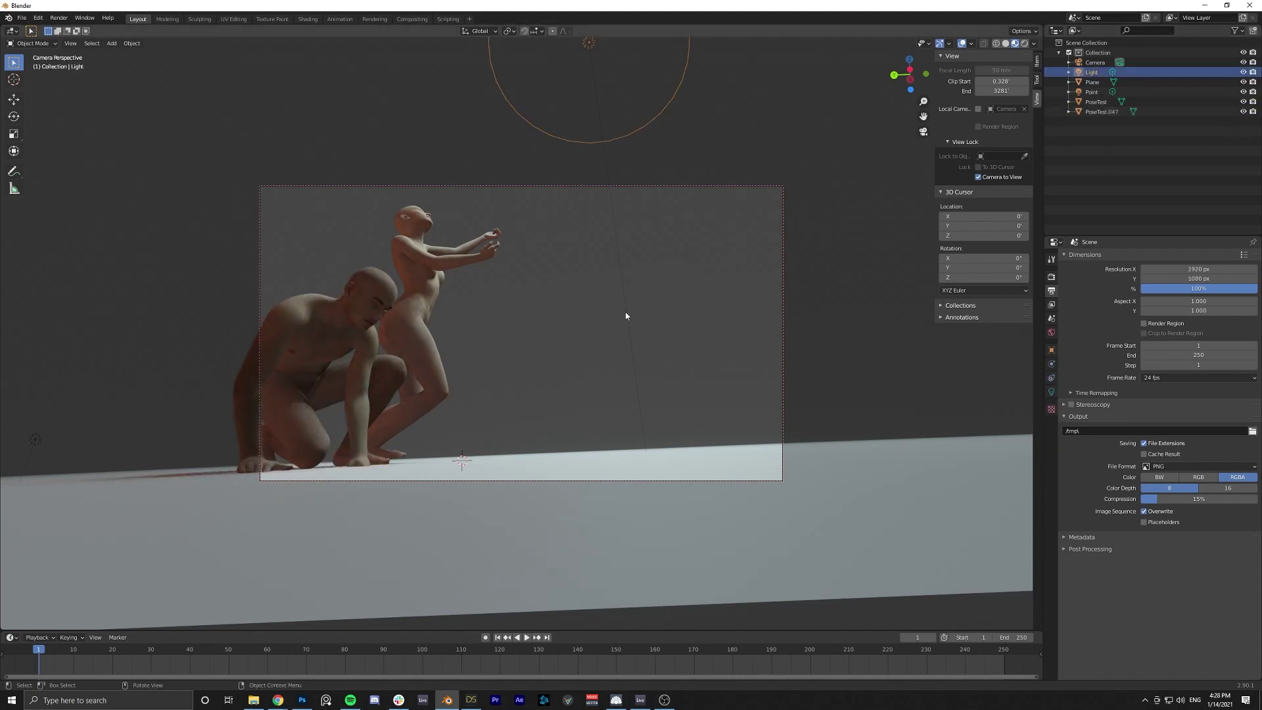
click(576, 304)
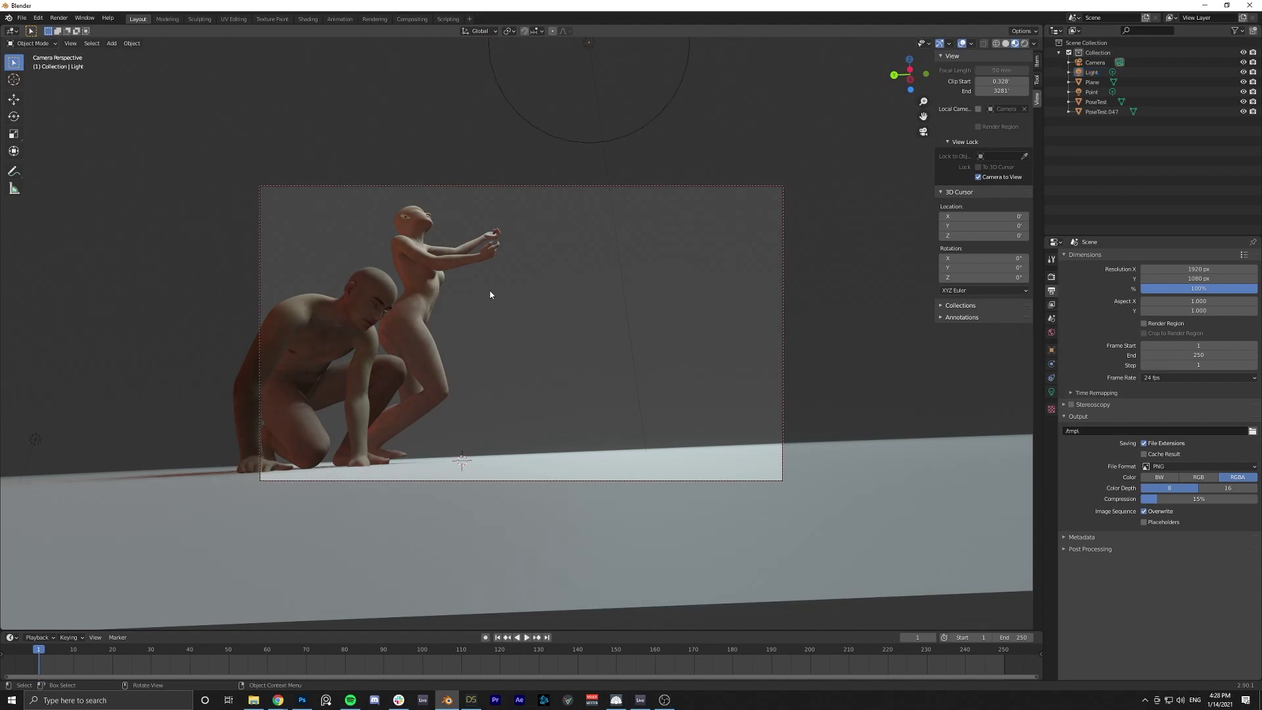
click(428, 290)
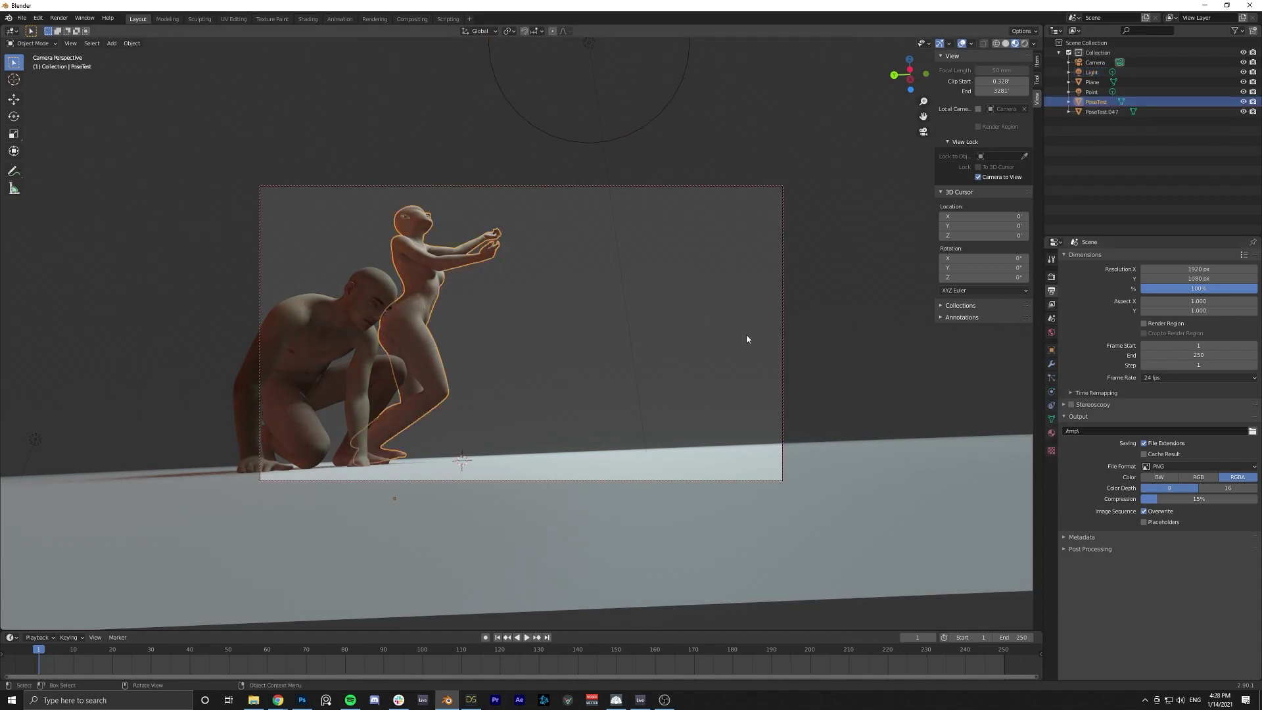
Select the standing female figure and browse her material slots, from eyelash moisture back to Torso.
click(410, 315)
click(427, 311)
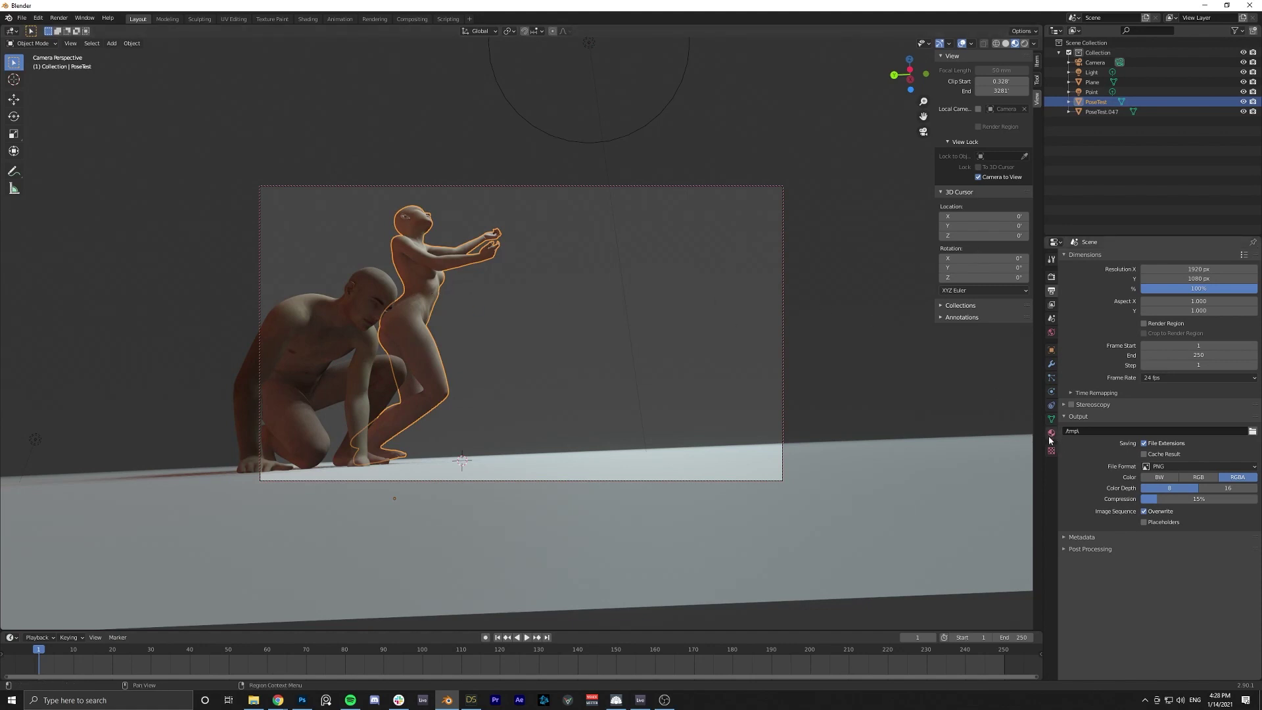
key(KP_0)
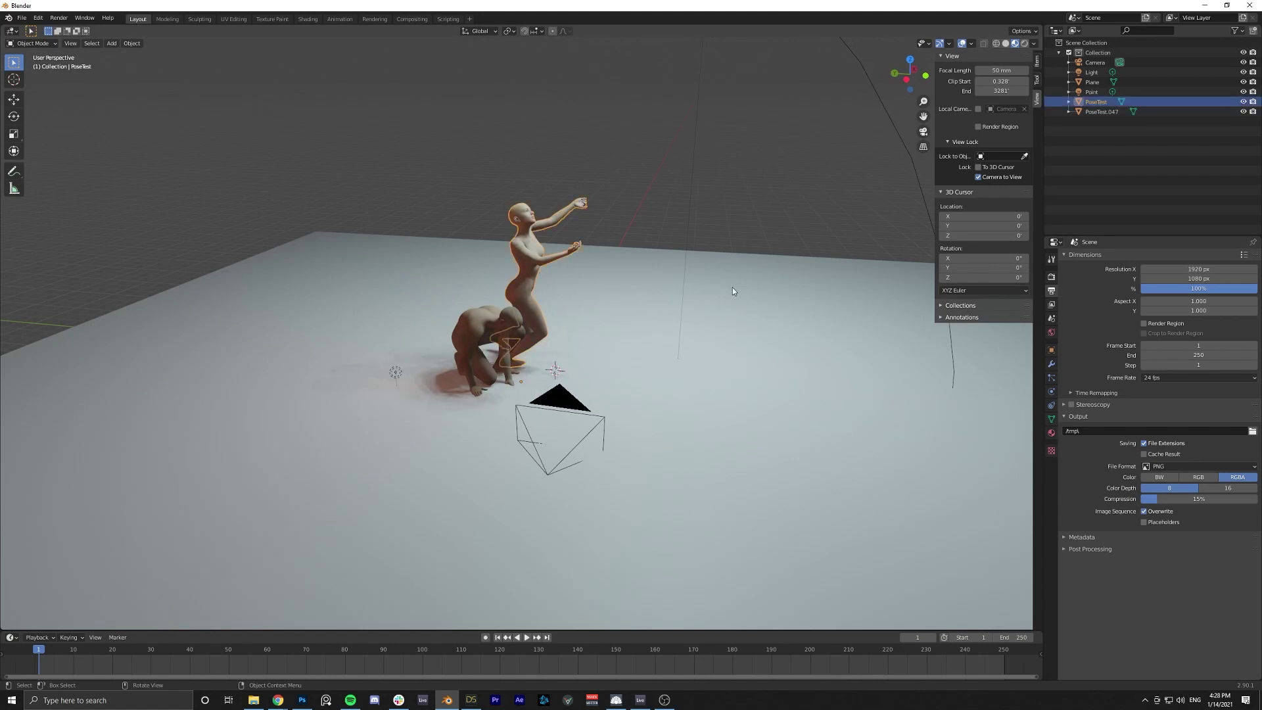
scroll(703, 368, up, 5)
click(1052, 434)
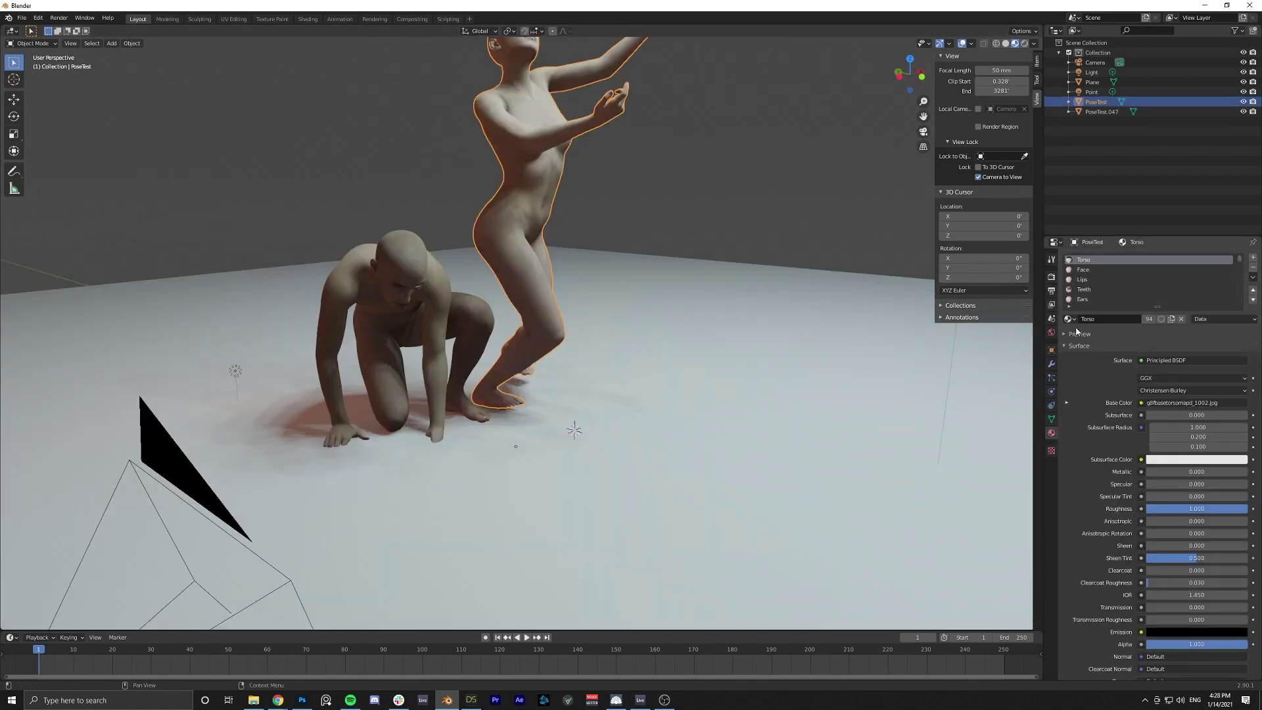
middle_drag(671, 167, 913, 266)
scroll(1113, 280, down, 3)
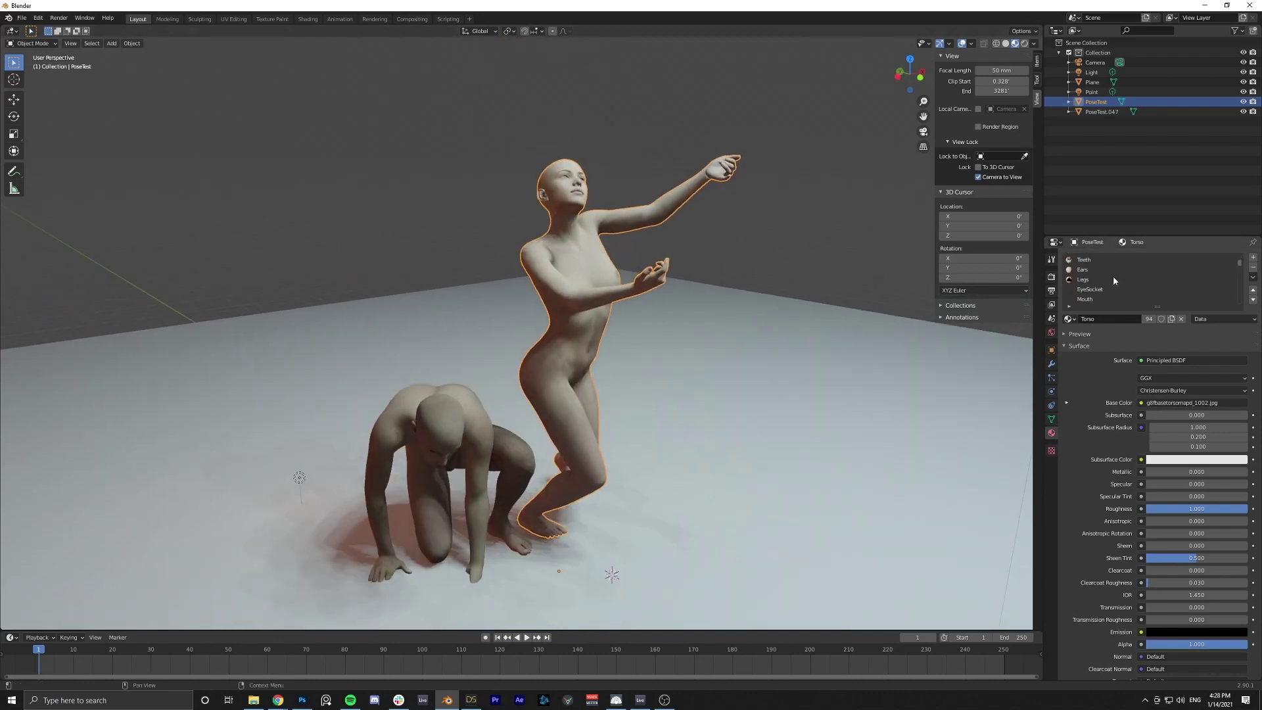
scroll(1114, 280, down, 3)
scroll(1115, 276, down, 5)
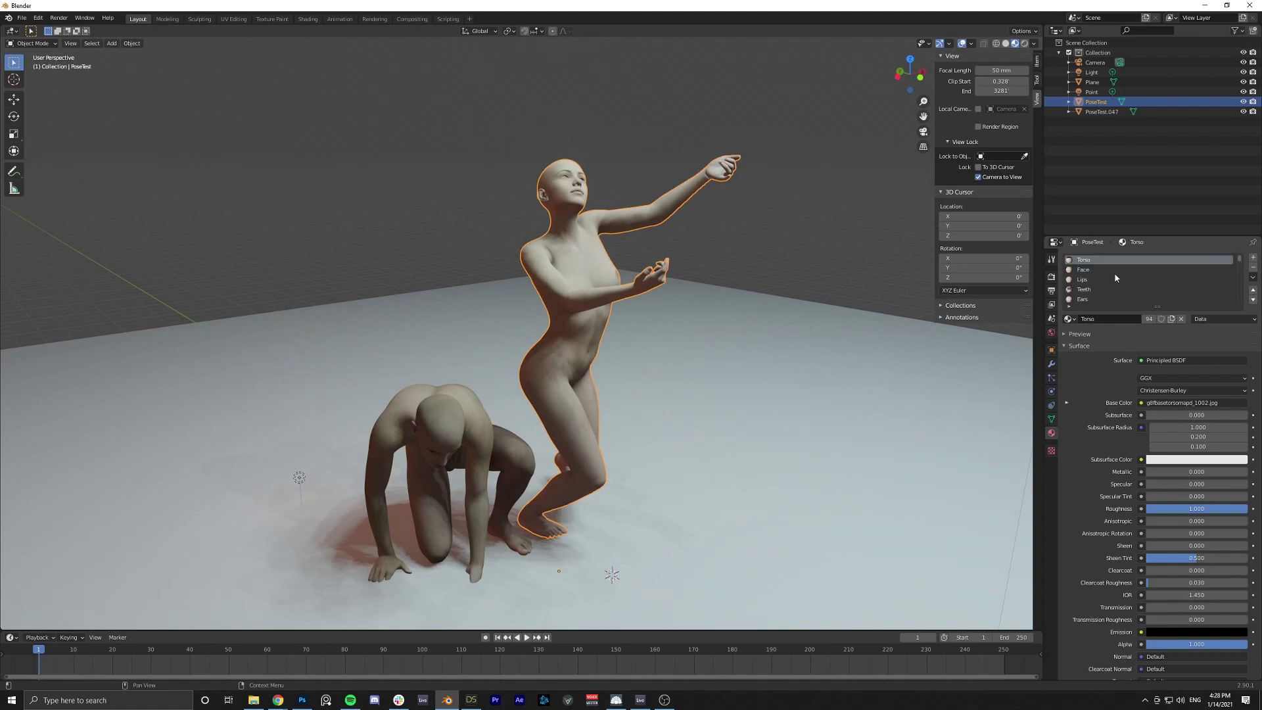
scroll(1099, 289, down, 5)
click(1093, 300)
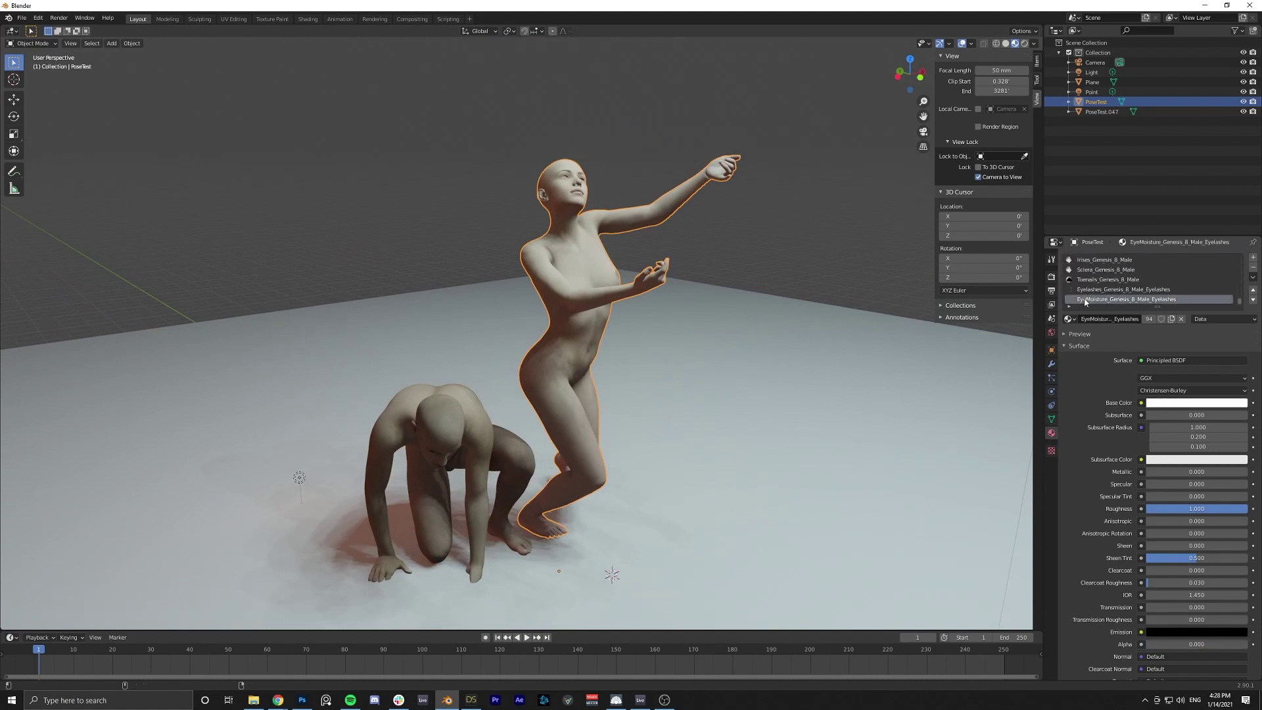
scroll(1099, 282, up, 12)
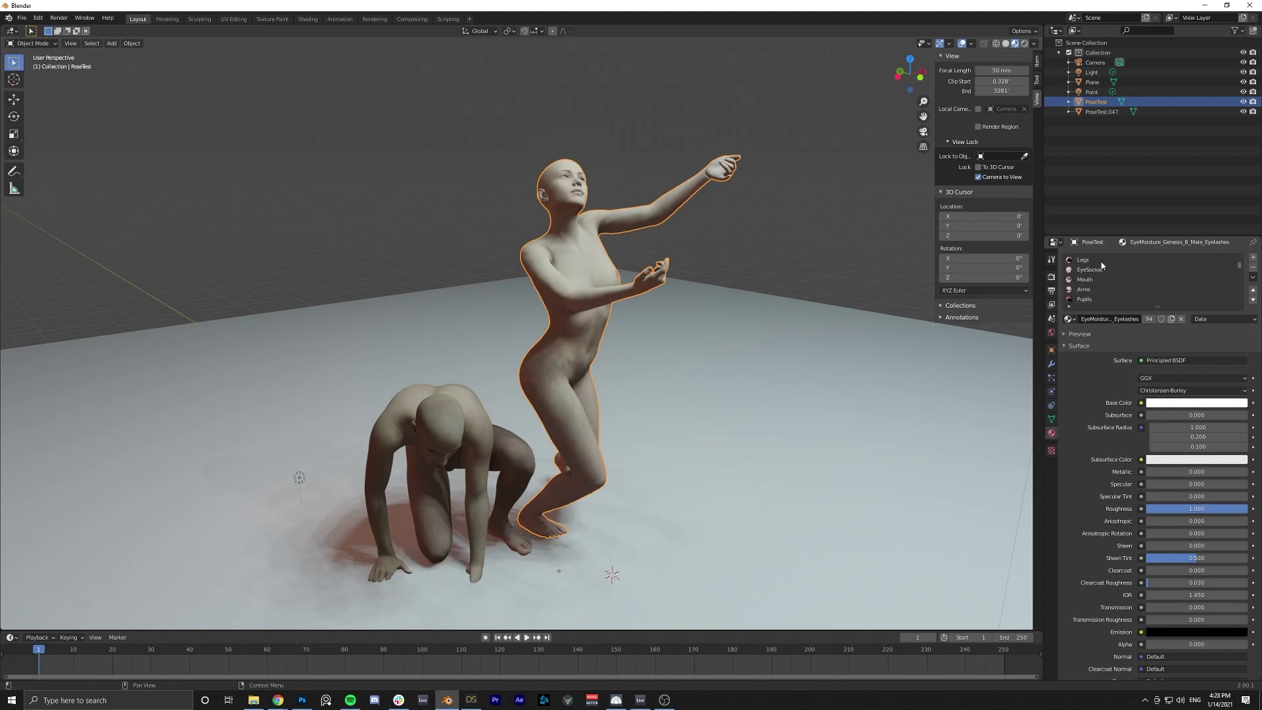
scroll(1094, 266, up, 5)
click(1091, 260)
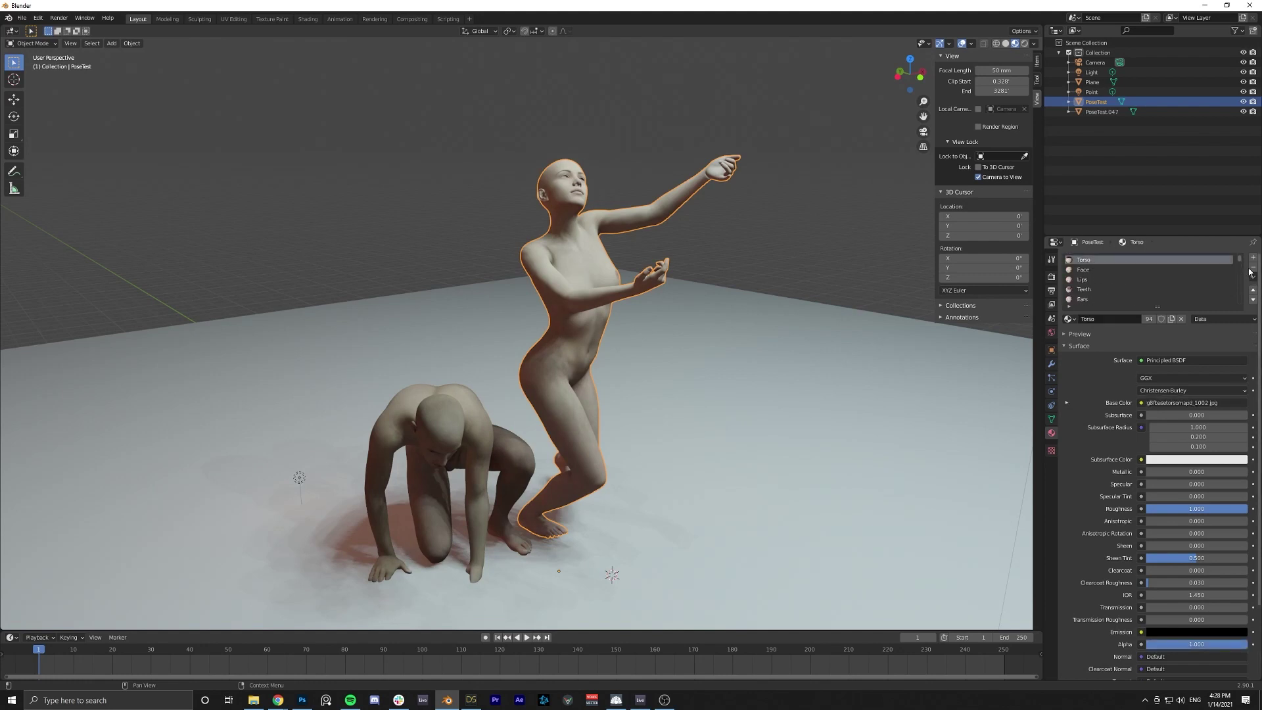
Delete her material slots one after another, starting from Torso, until none remain.
click(1252, 267)
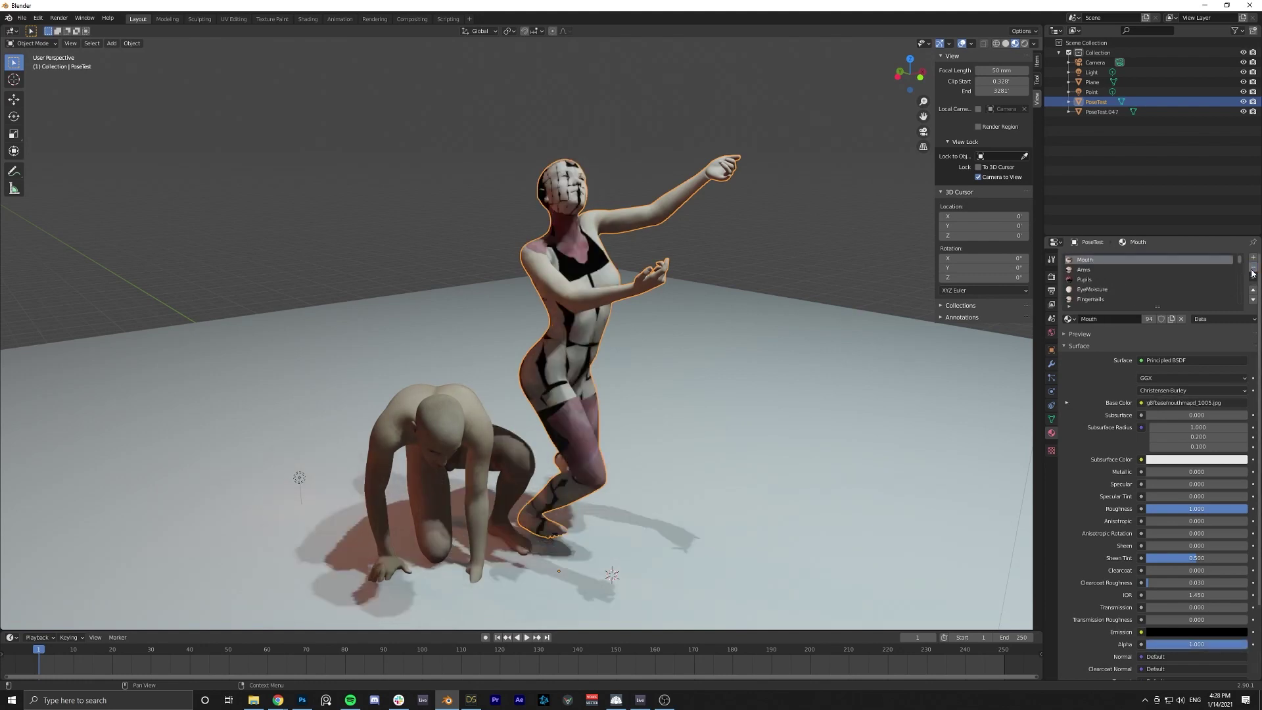
click(1252, 270)
click(1252, 270)
click(1252, 269)
click(1252, 269)
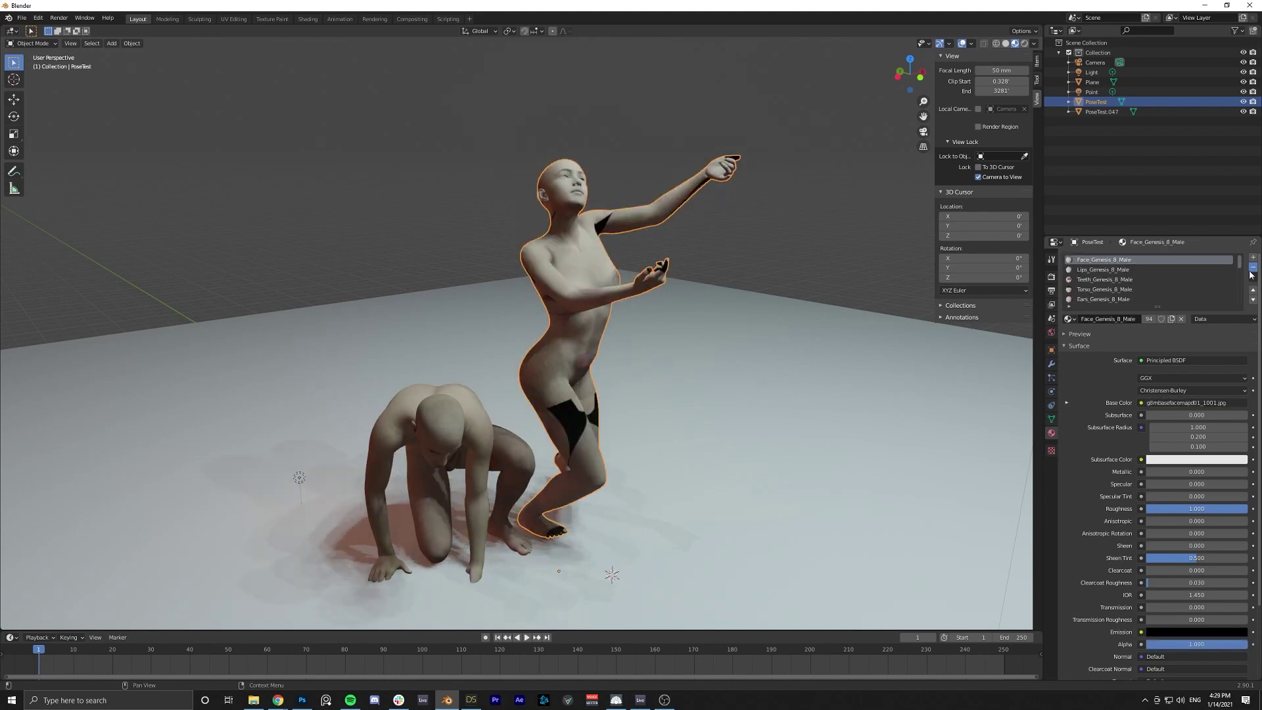
click(1252, 269)
click(1252, 269)
click(1252, 269)
click(1252, 269)
click(1252, 269)
click(1252, 269)
click(1252, 270)
click(1252, 270)
Orbit to see both figures and select the standing female figure.
click(747, 234)
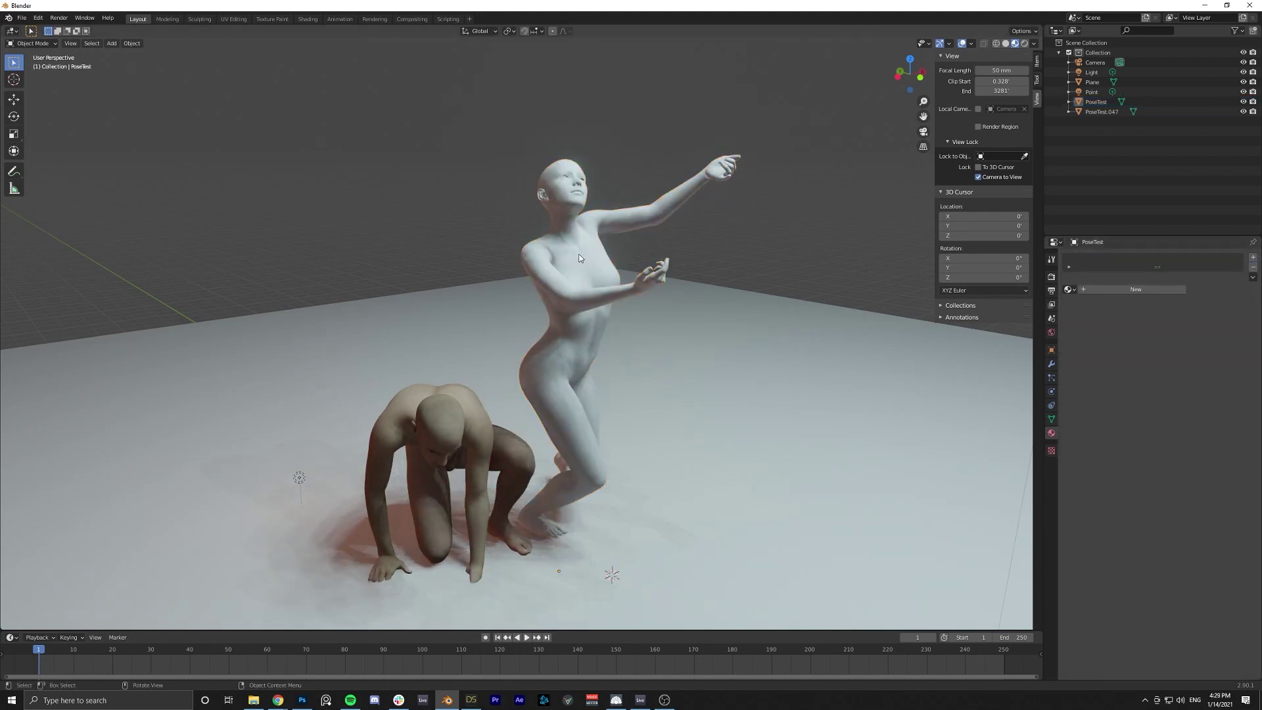
middle_drag(778, 374, 690, 368)
click(397, 259)
click(608, 214)
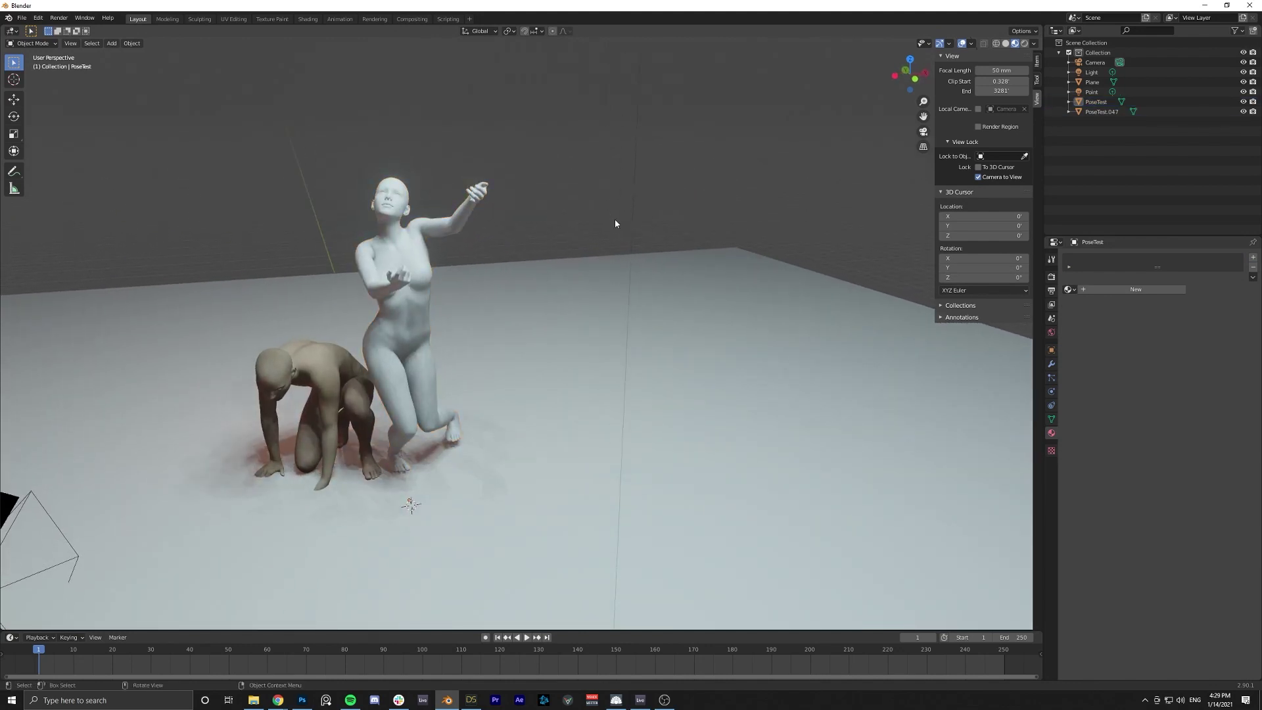
click(401, 307)
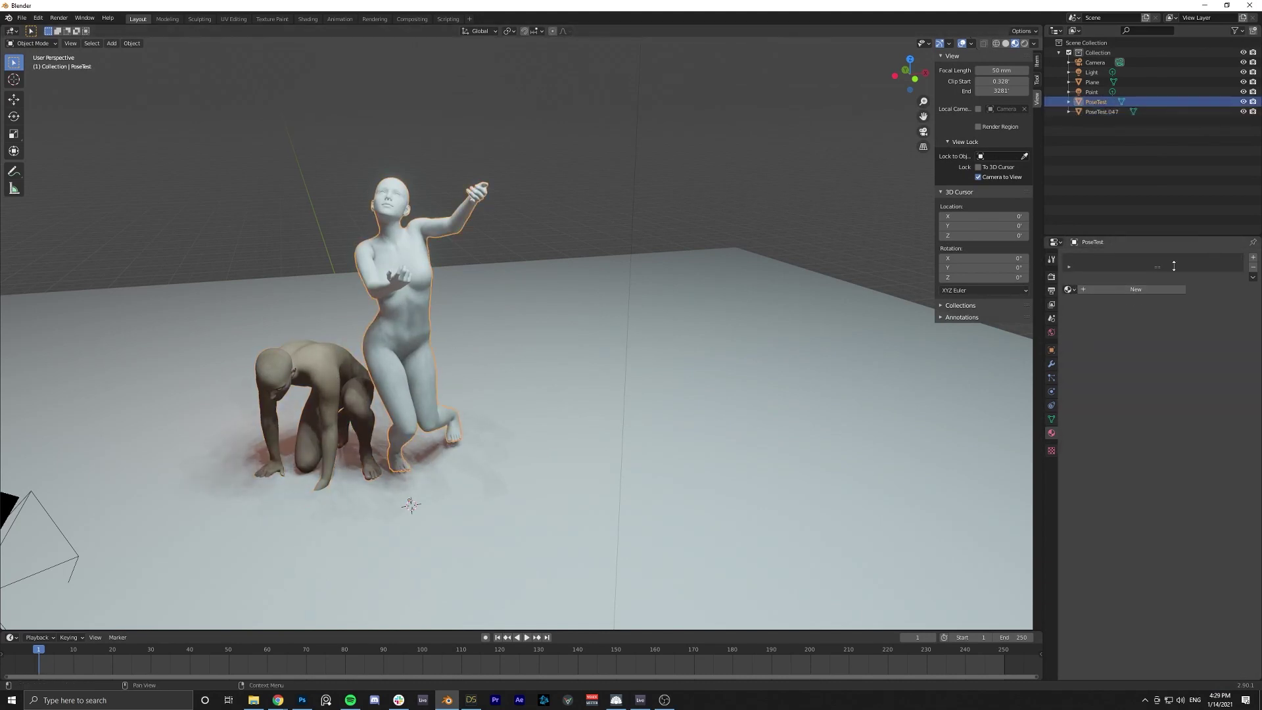
Create a new Principled BSDF material on her named 'Female'.
click(1106, 289)
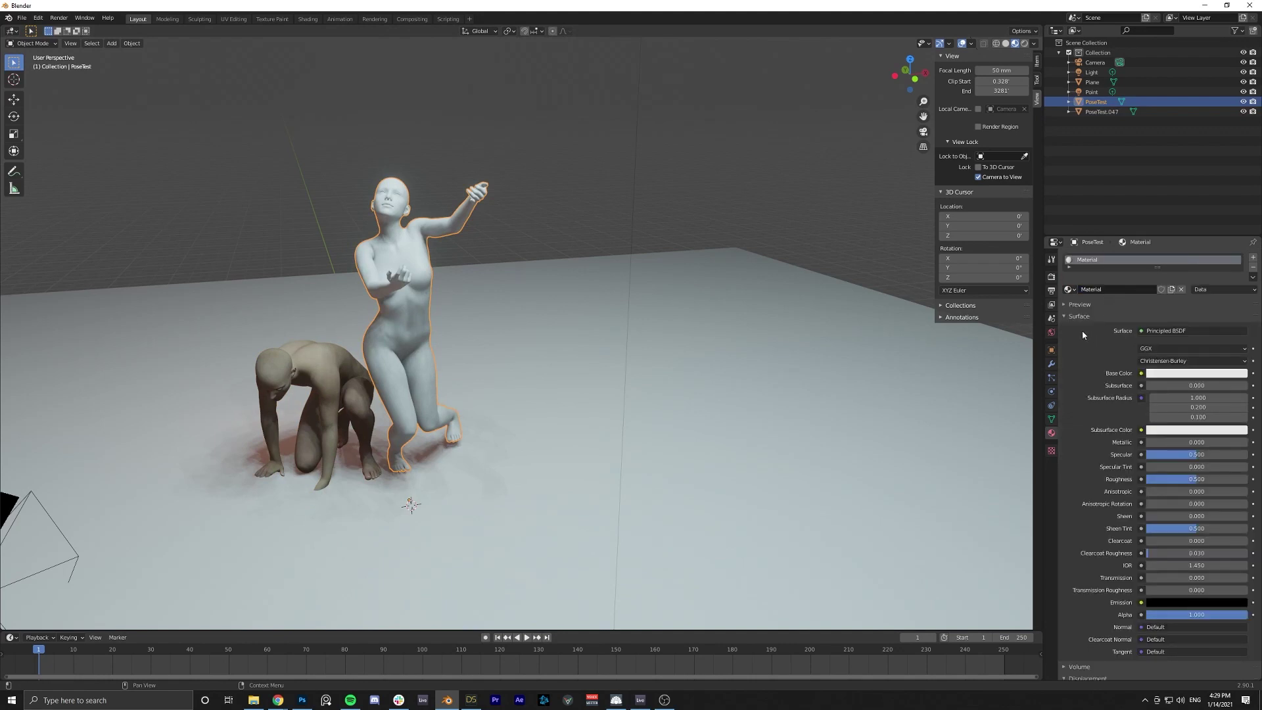
click(1111, 289)
text(Female)
key(Return)
click(1175, 373)
click(1154, 375)
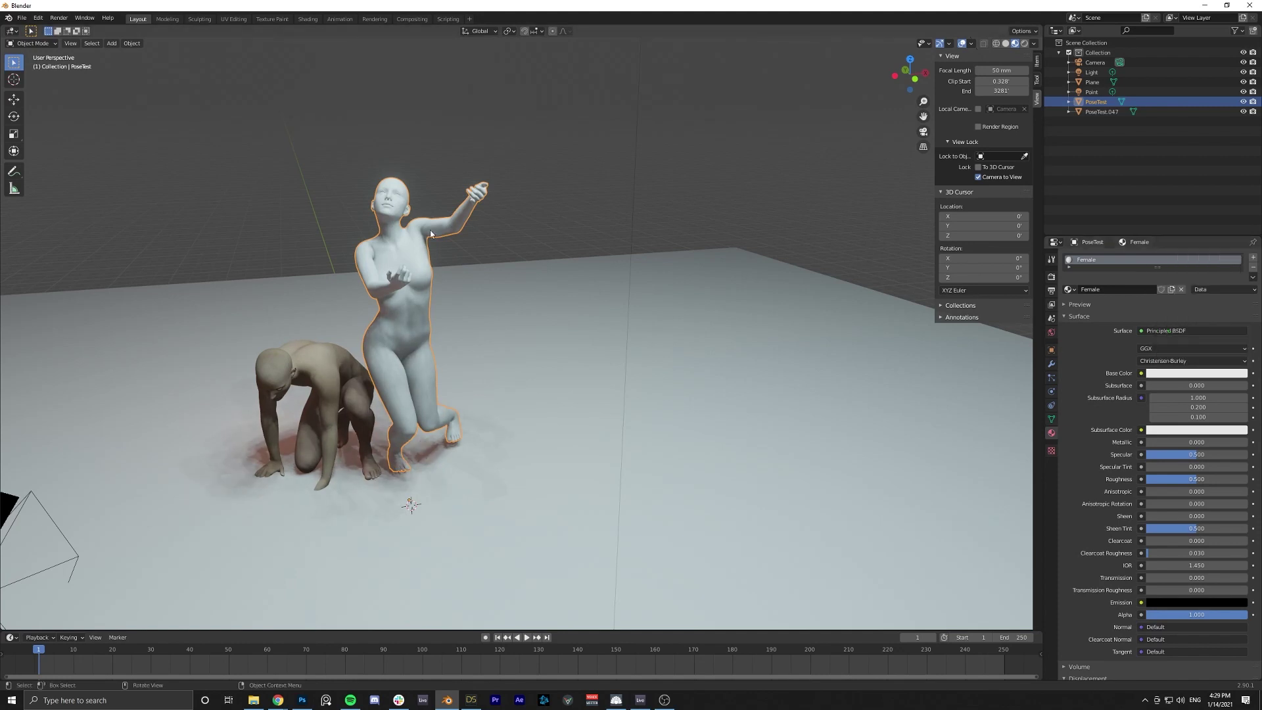
Make the Female base colour a darkened, desaturated near-grey blue.
click(1167, 378)
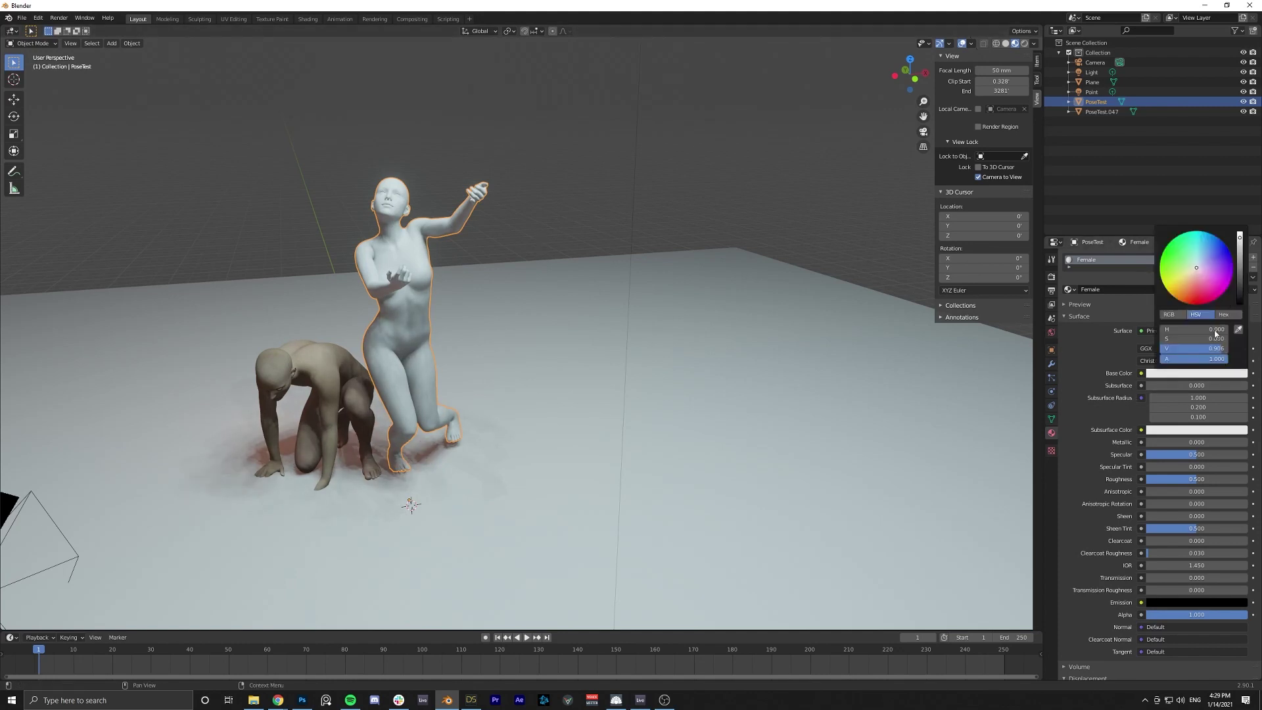
click(1200, 258)
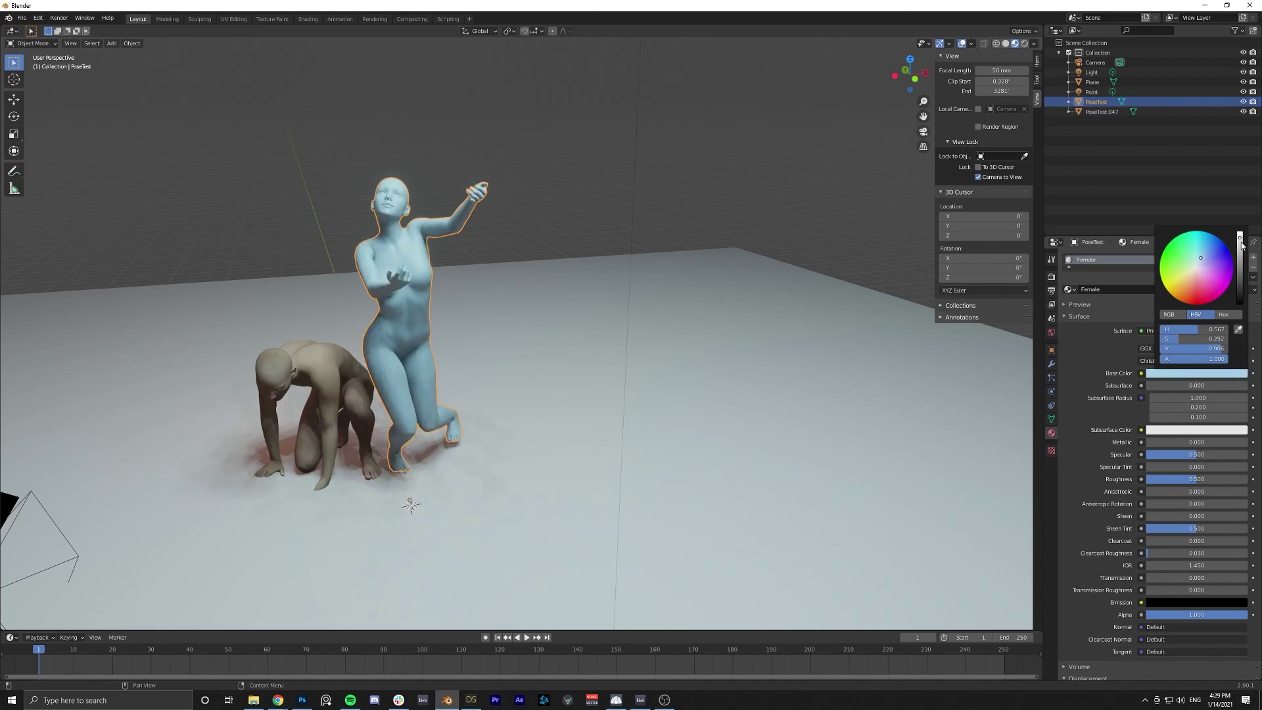
drag(1240, 244, 1240, 290)
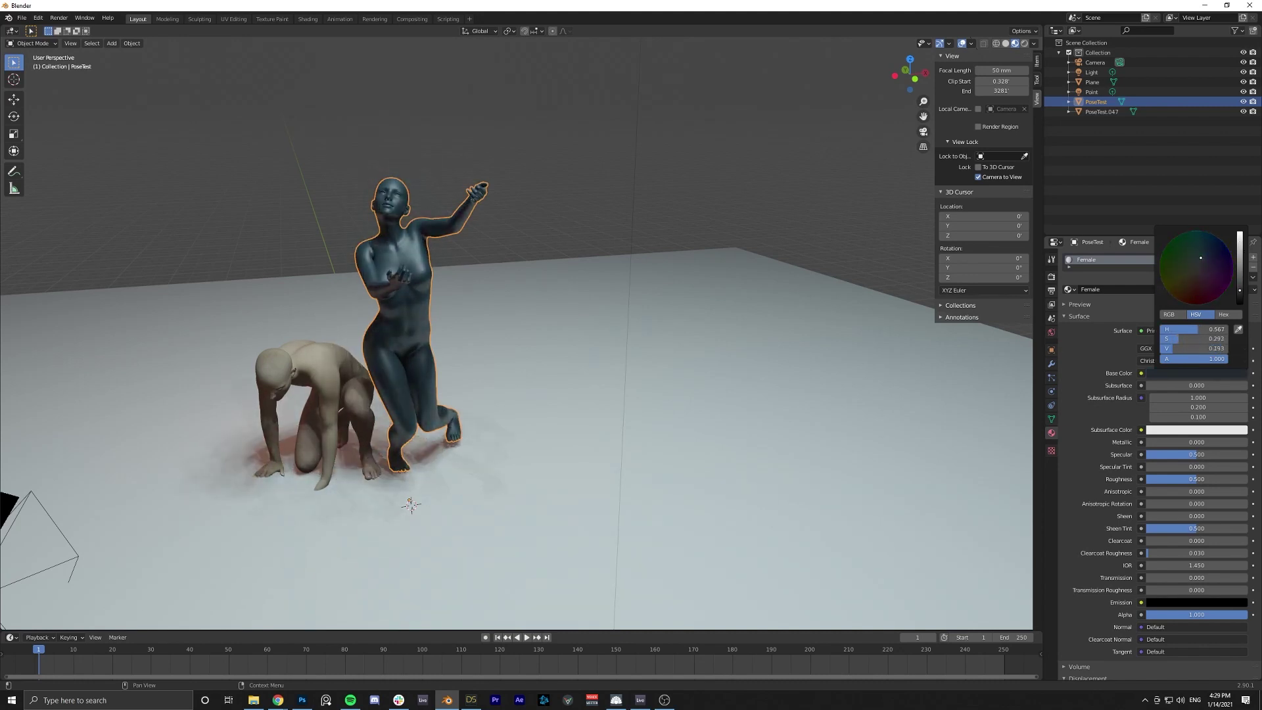
drag(1209, 341, 1191, 341)
Test roughness values with an F12 render, then settle on a matte 0.935 roughness.
mouse_move(539, 374)
middle_down()
mouse_move(442, 356)
mouse_move(552, 368)
middle_up()
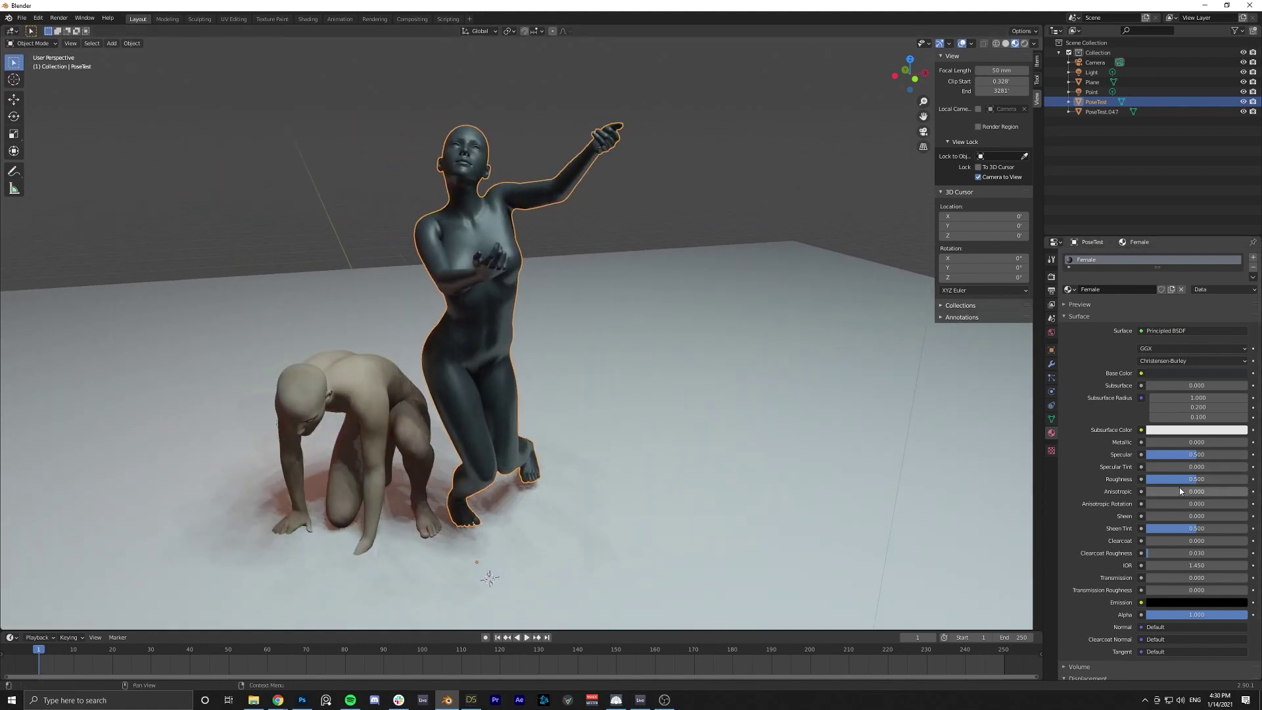
drag(1197, 482, 1246, 481)
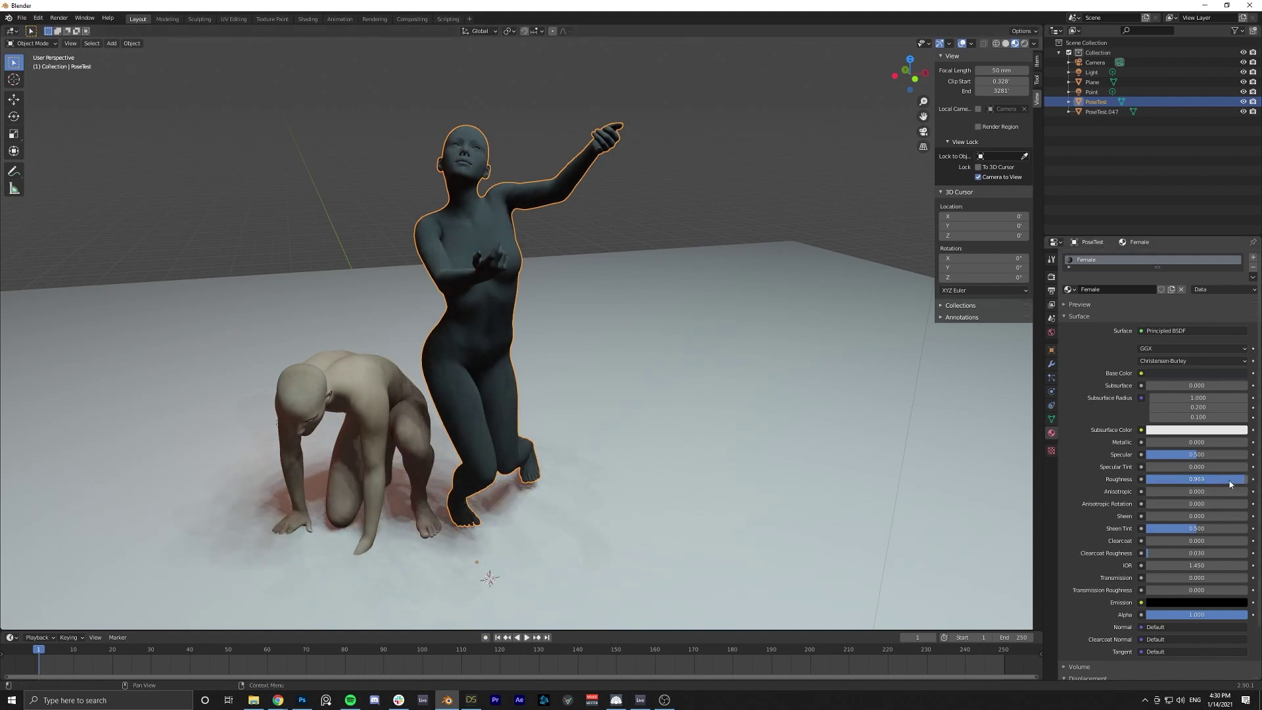
drag(1234, 482, 1153, 482)
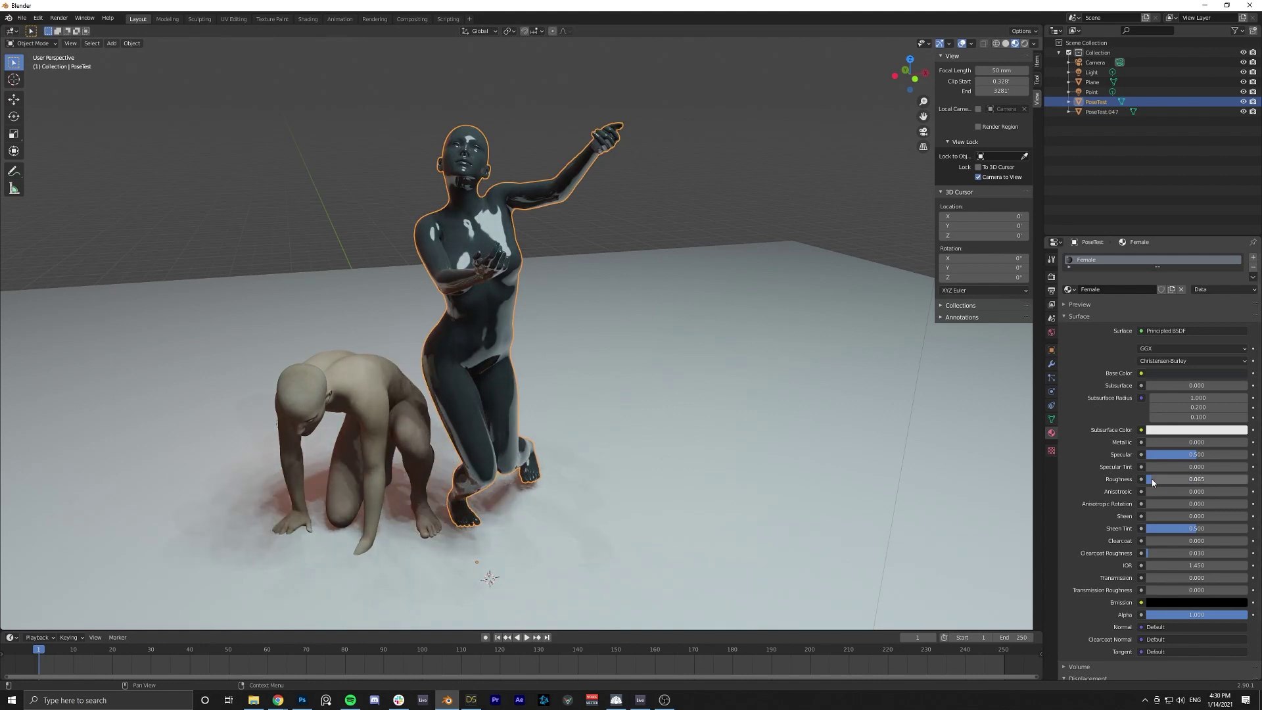
key(F12)
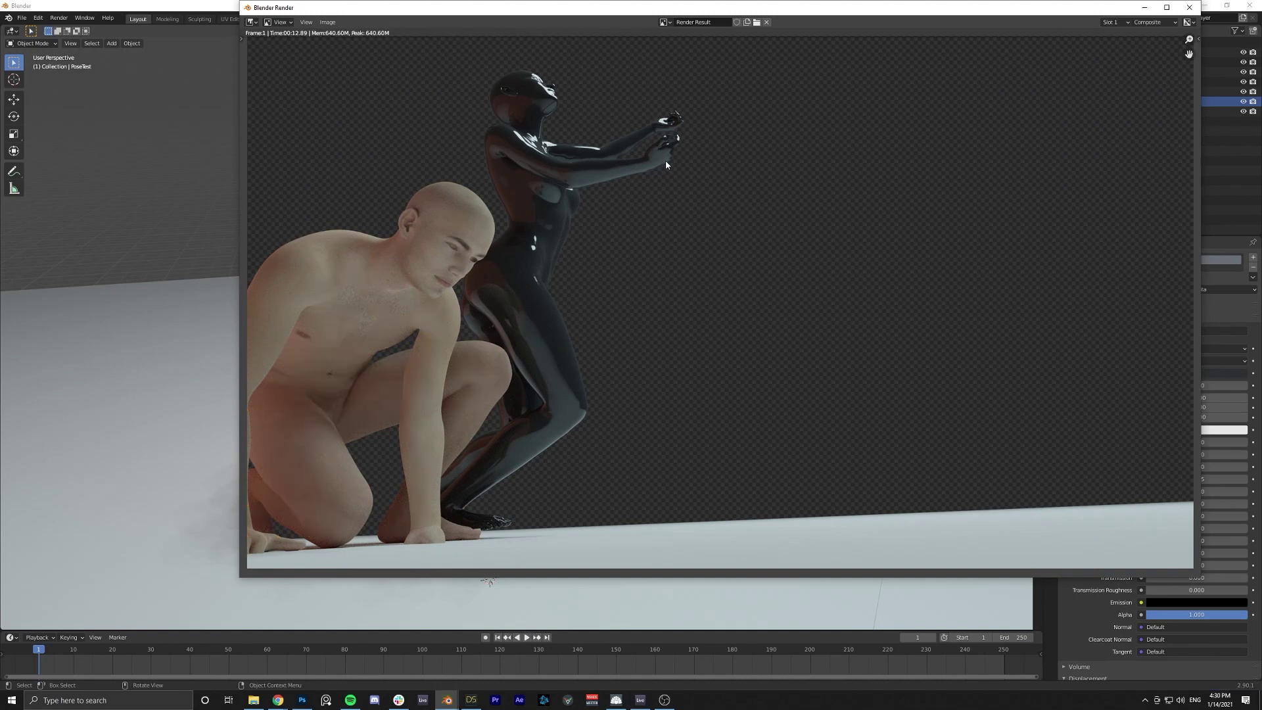
click(1188, 7)
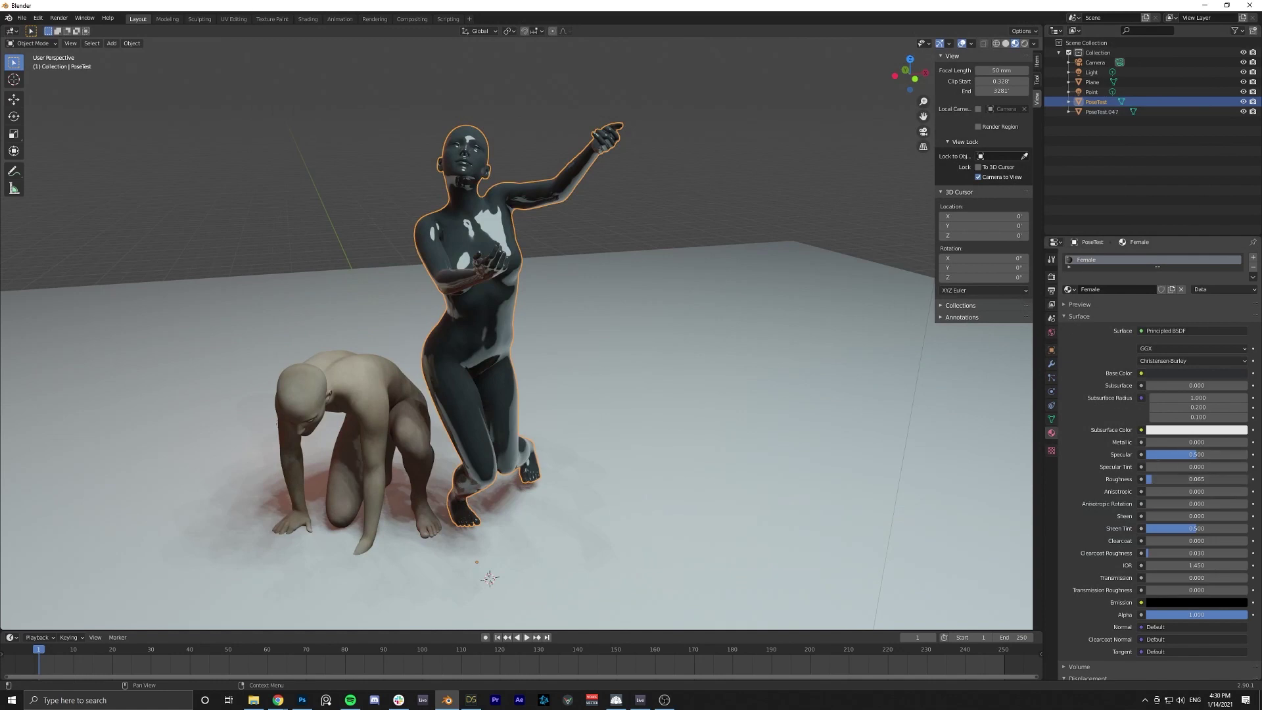
drag(1153, 479, 1242, 483)
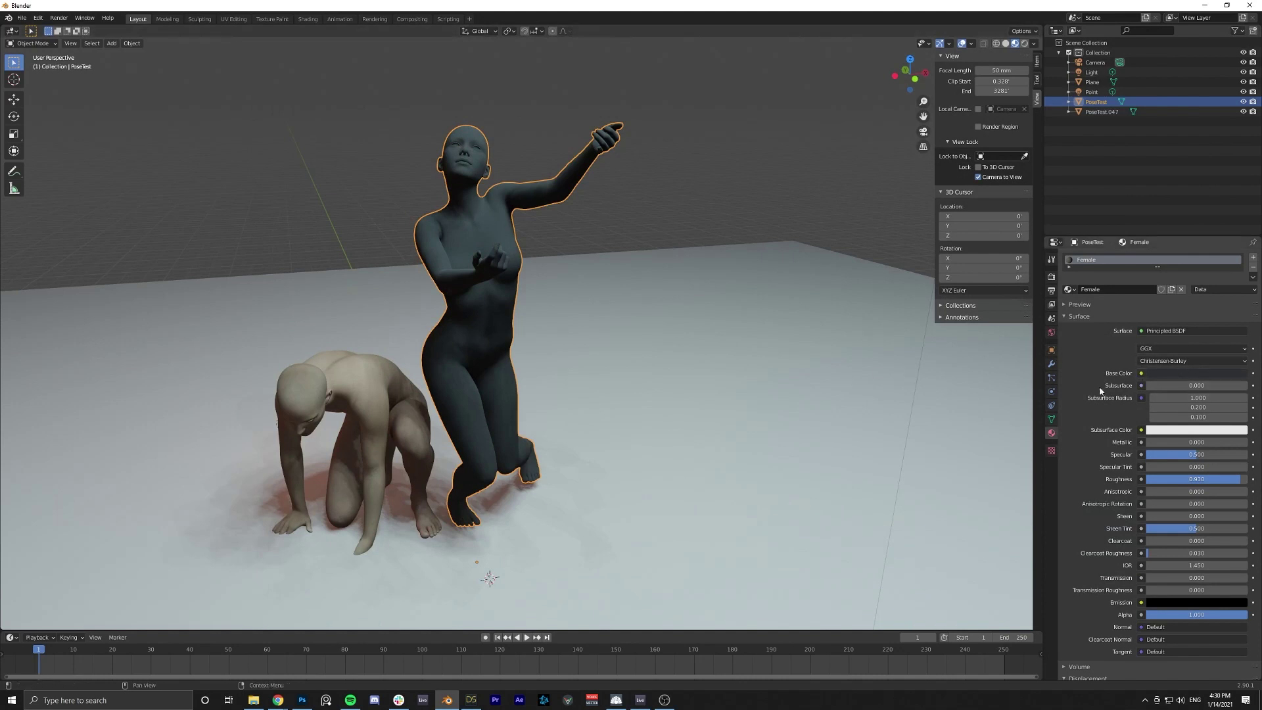
Set Subsurface to 0.15 with a salmon subsurface colour and render a preview.
click(1198, 386)
text(15)
key(Return)
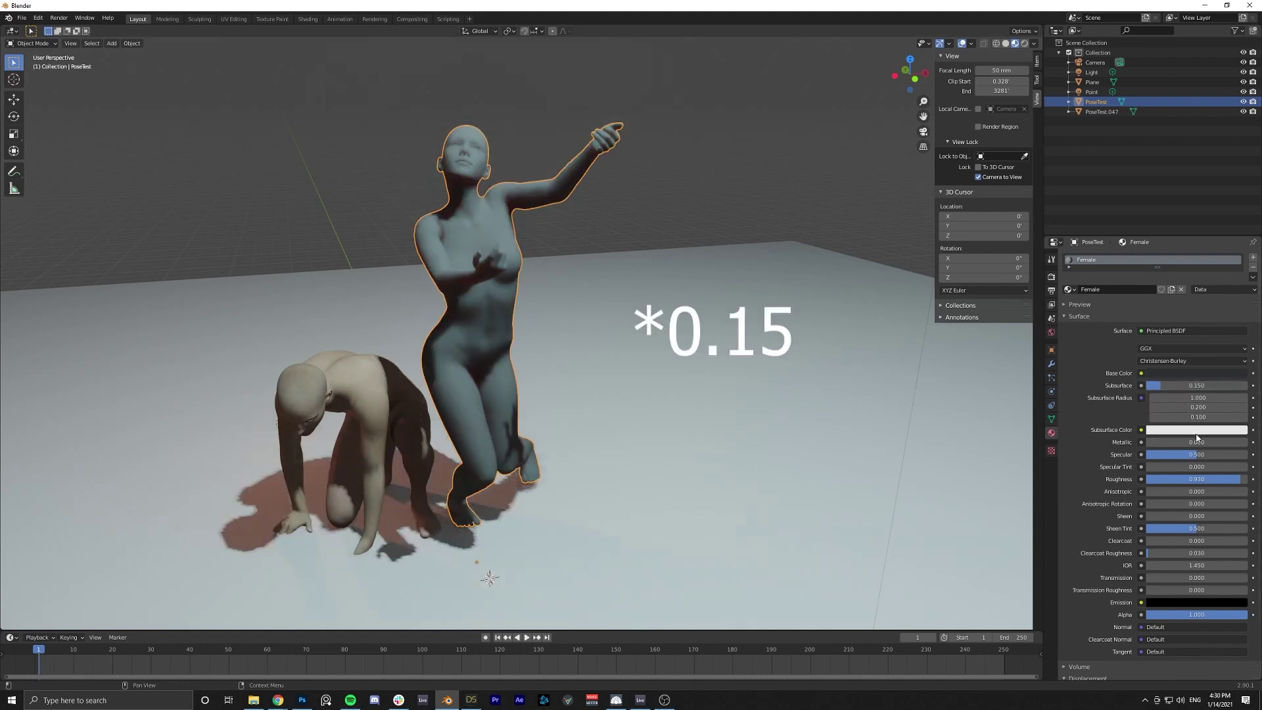
click(1181, 431)
drag(1199, 329, 1191, 339)
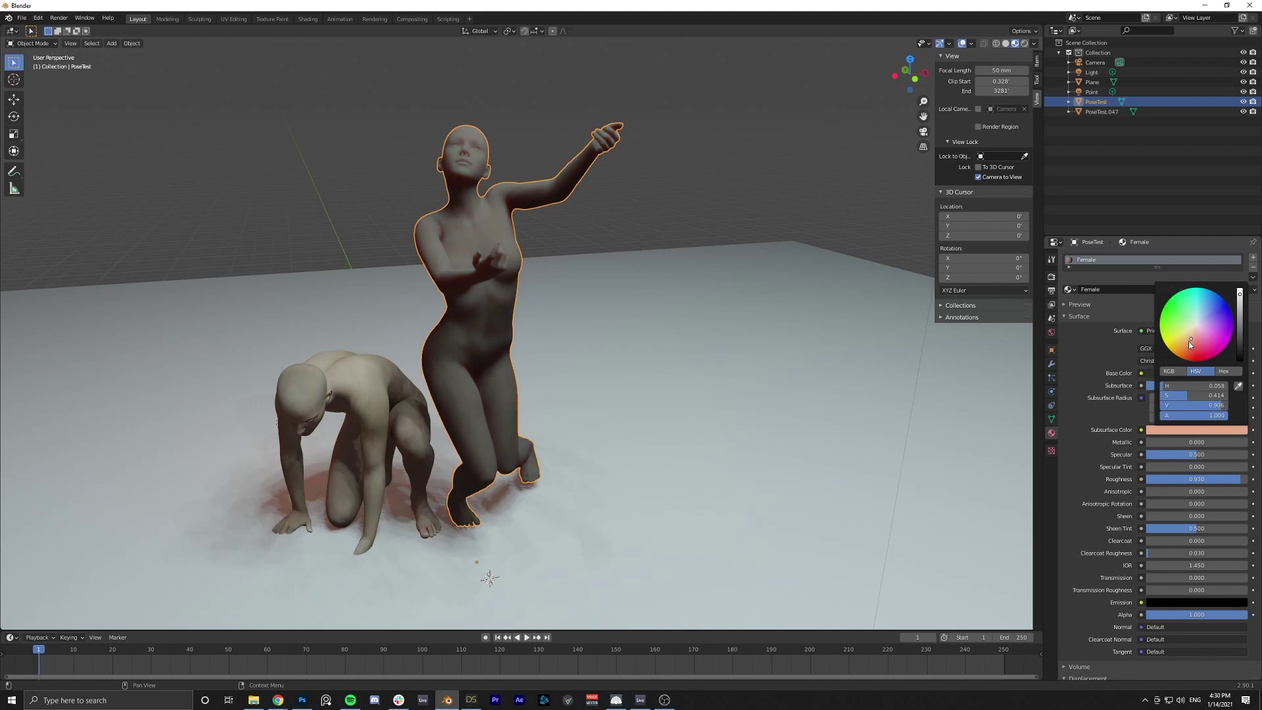
key(F12)
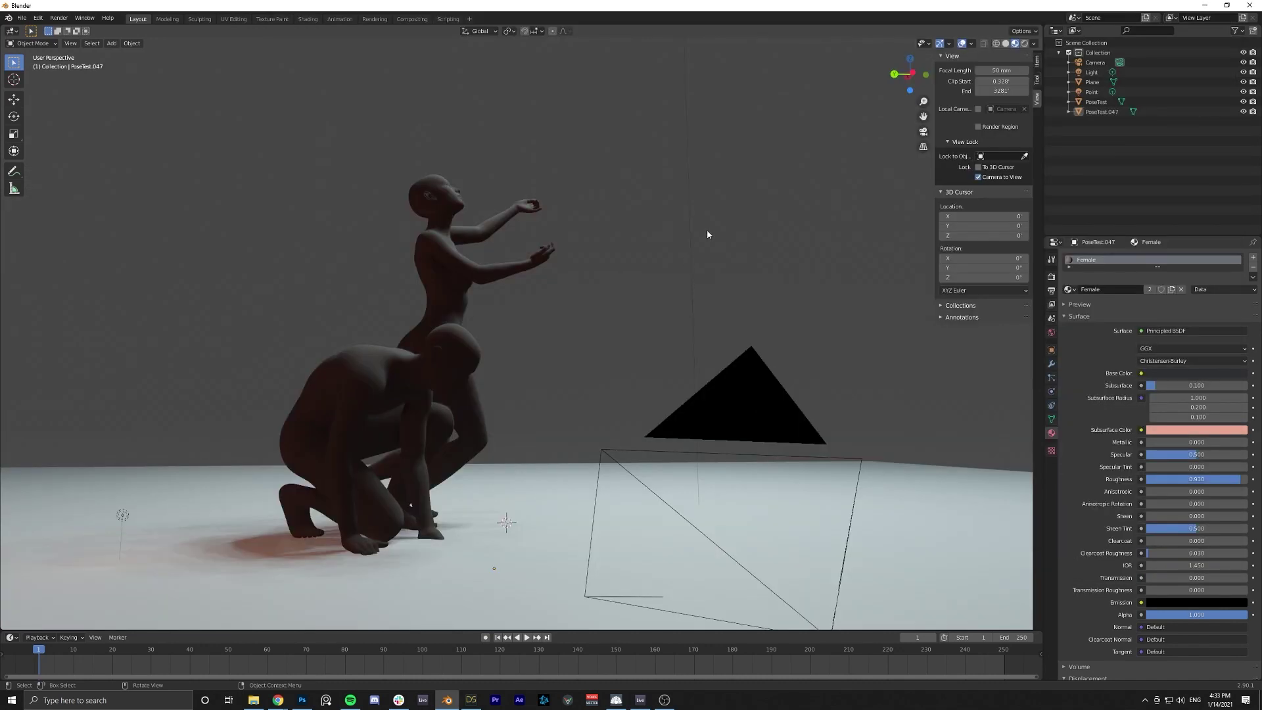
Add a sun light to the scene, view through the camera, then delete the sun.
middle_drag(704, 234, 516, 282)
scroll(703, 310, down, 3)
scroll(707, 297, up, 3)
key(shift+a)
click(550, 288)
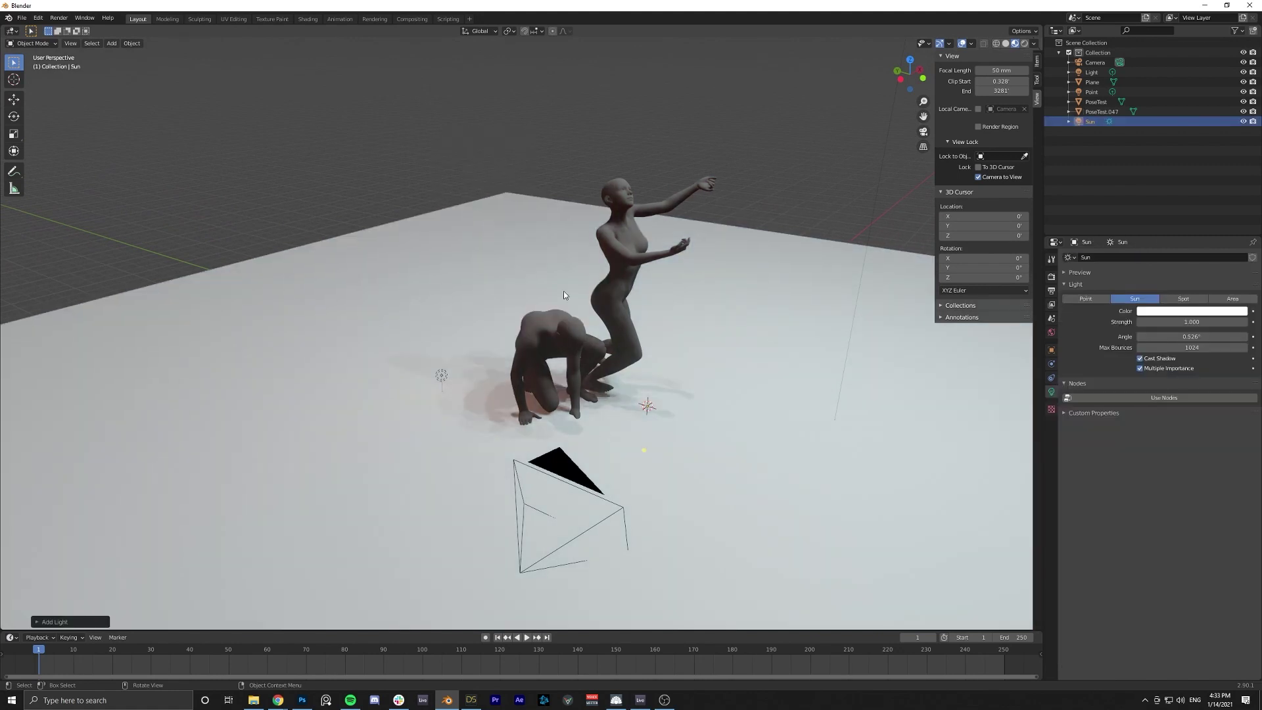
key(KP_0)
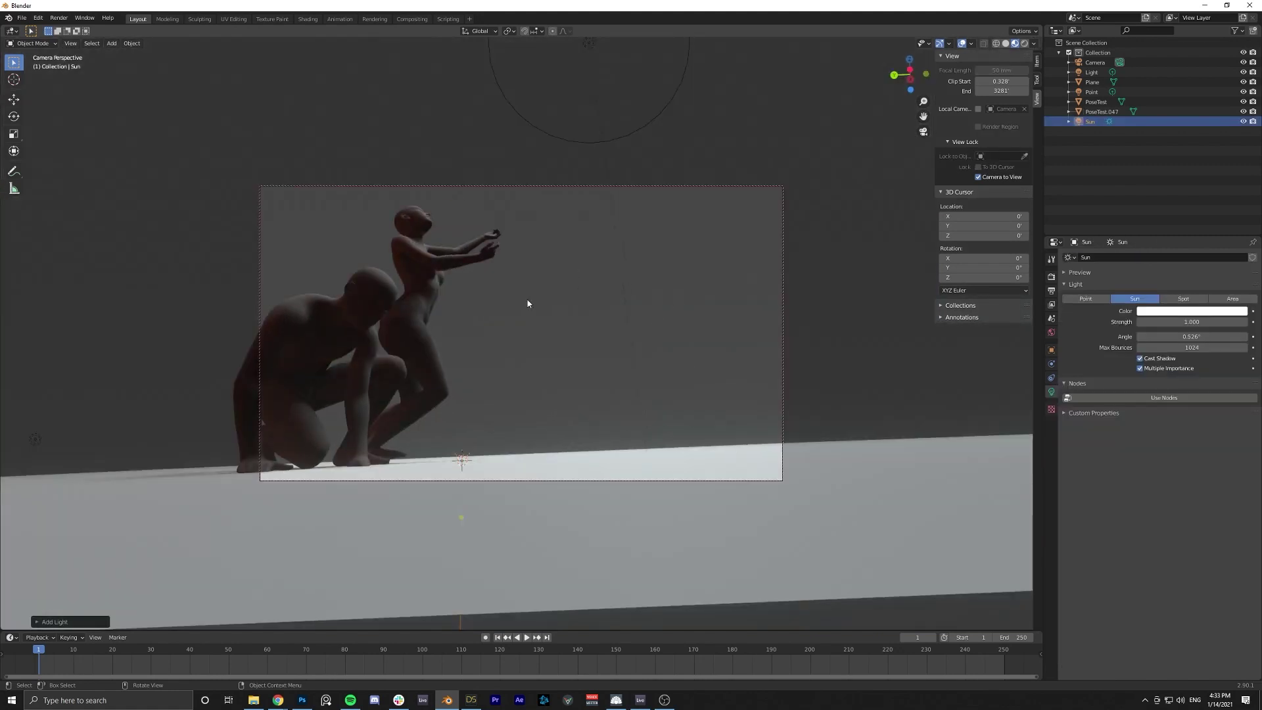
key(Delete)
Add a 5000 W point light placed above and behind the figures.
key(shift+a)
click(536, 451)
key(g)
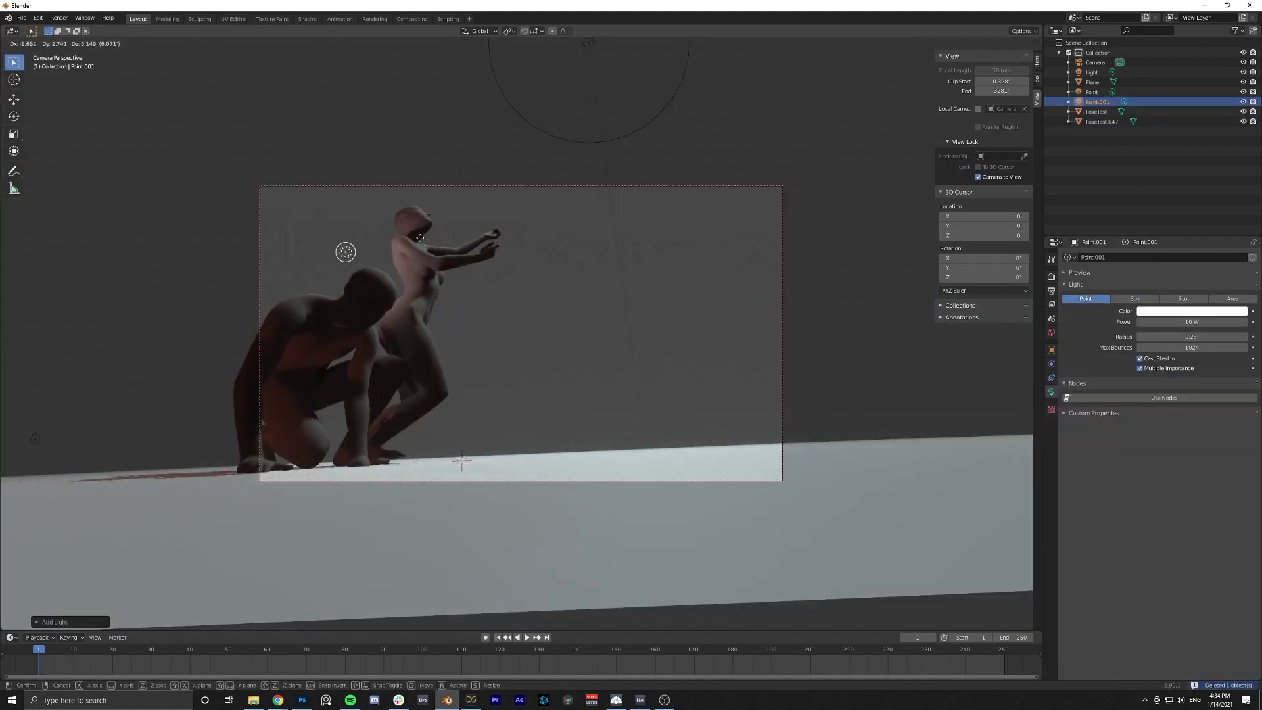
click(404, 198)
click(1186, 322)
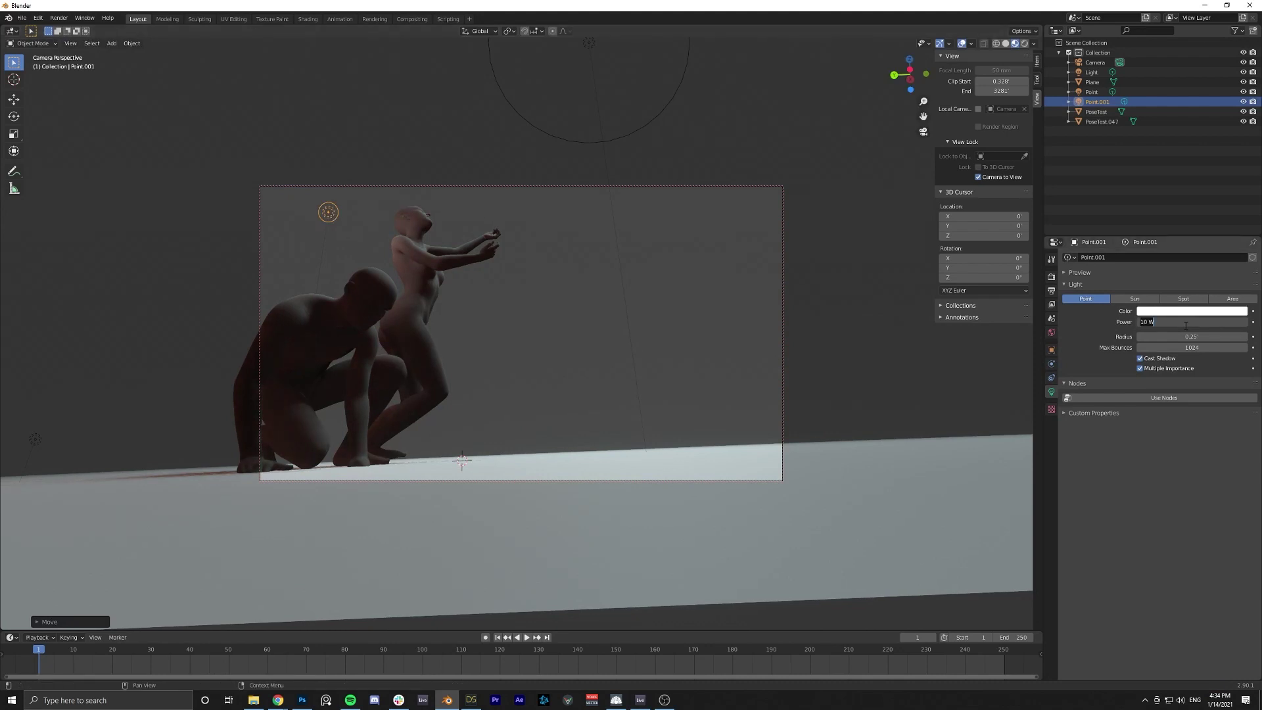
text(5000)
key(Return)
Raise the point light vertically and render the newly lit scene.
key(g)
key(shift+z)
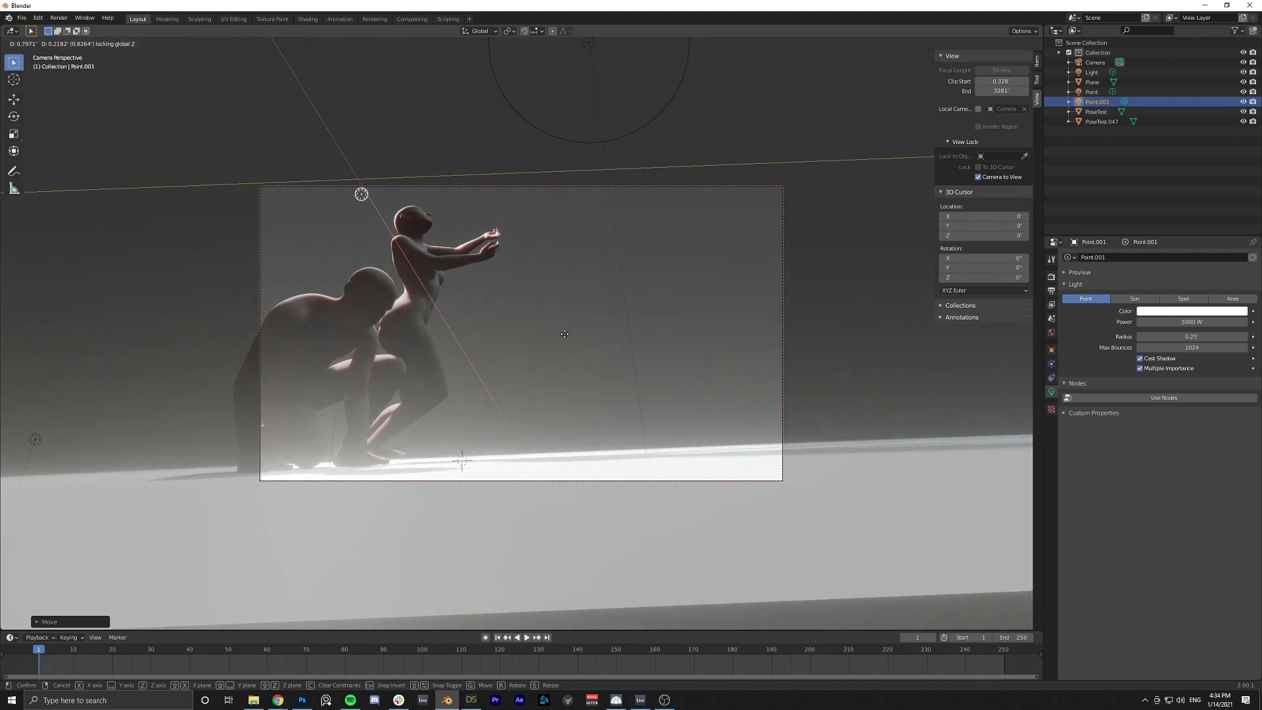
click(564, 334)
click(591, 361)
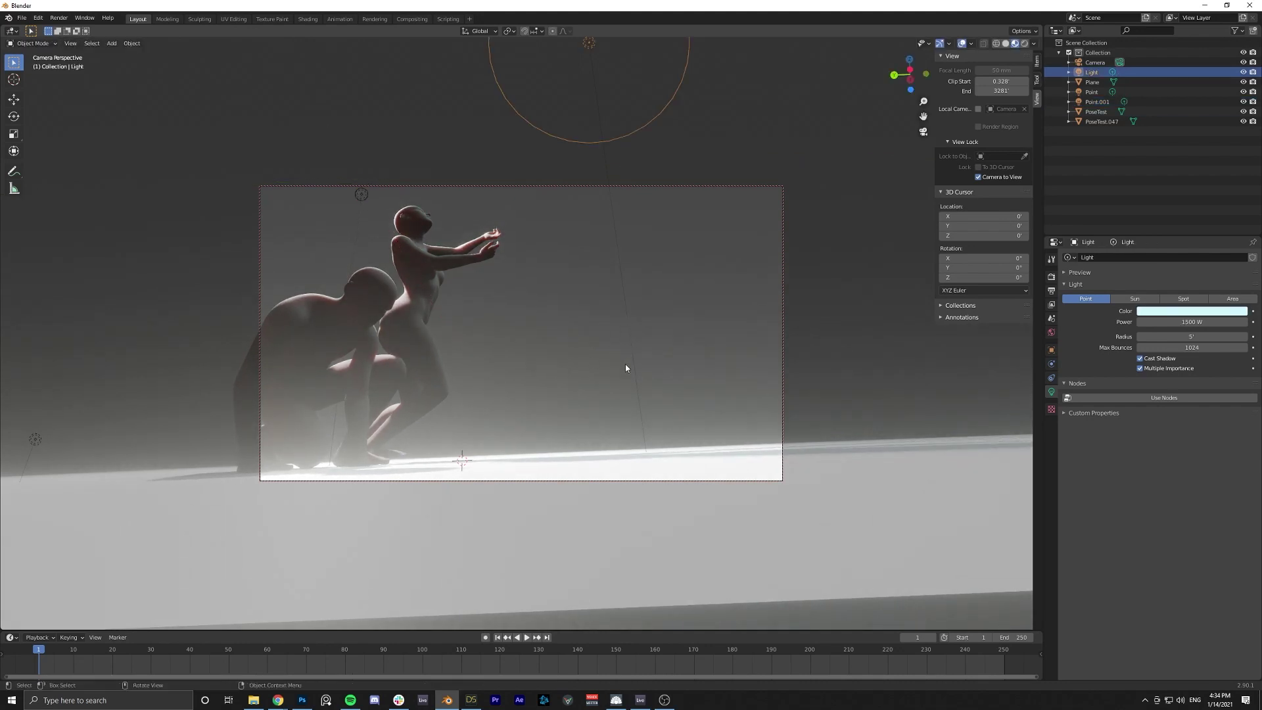
key(F11)
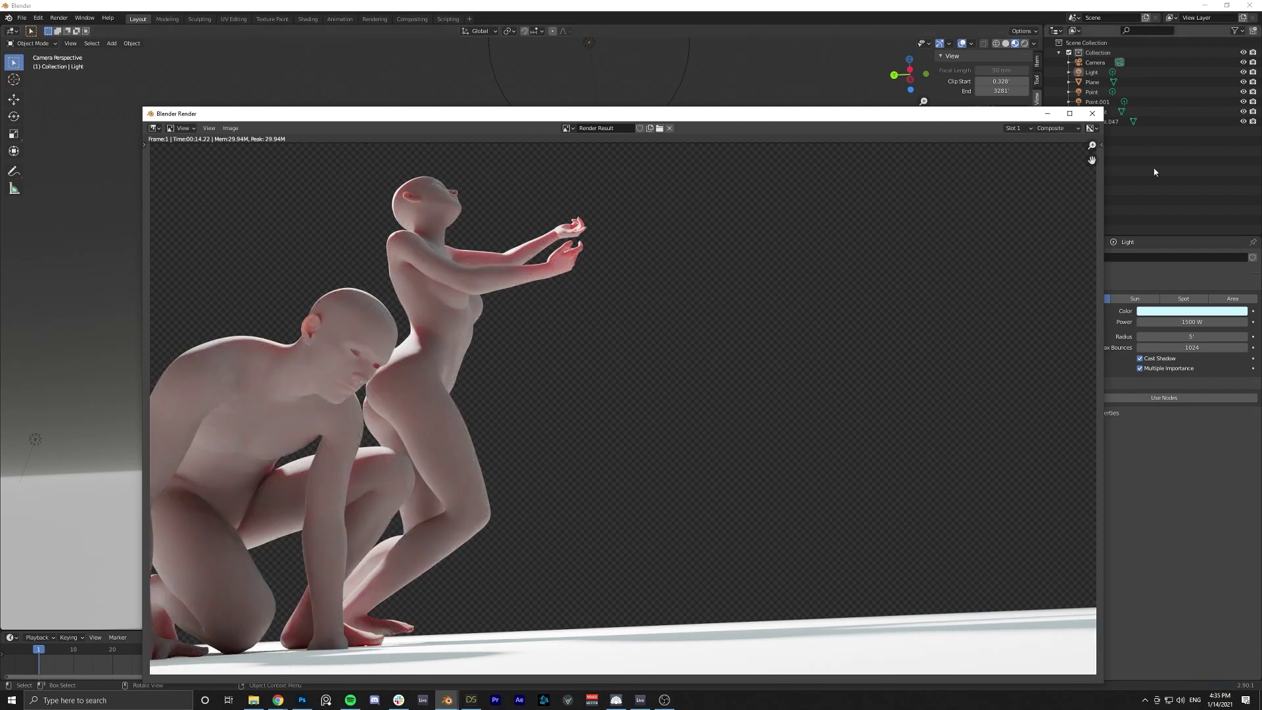
Give the floor plane a new material with dark grey base colour (Value 0.113) and roughness 0.969.
click(1092, 113)
click(756, 420)
click(1051, 433)
click(1129, 291)
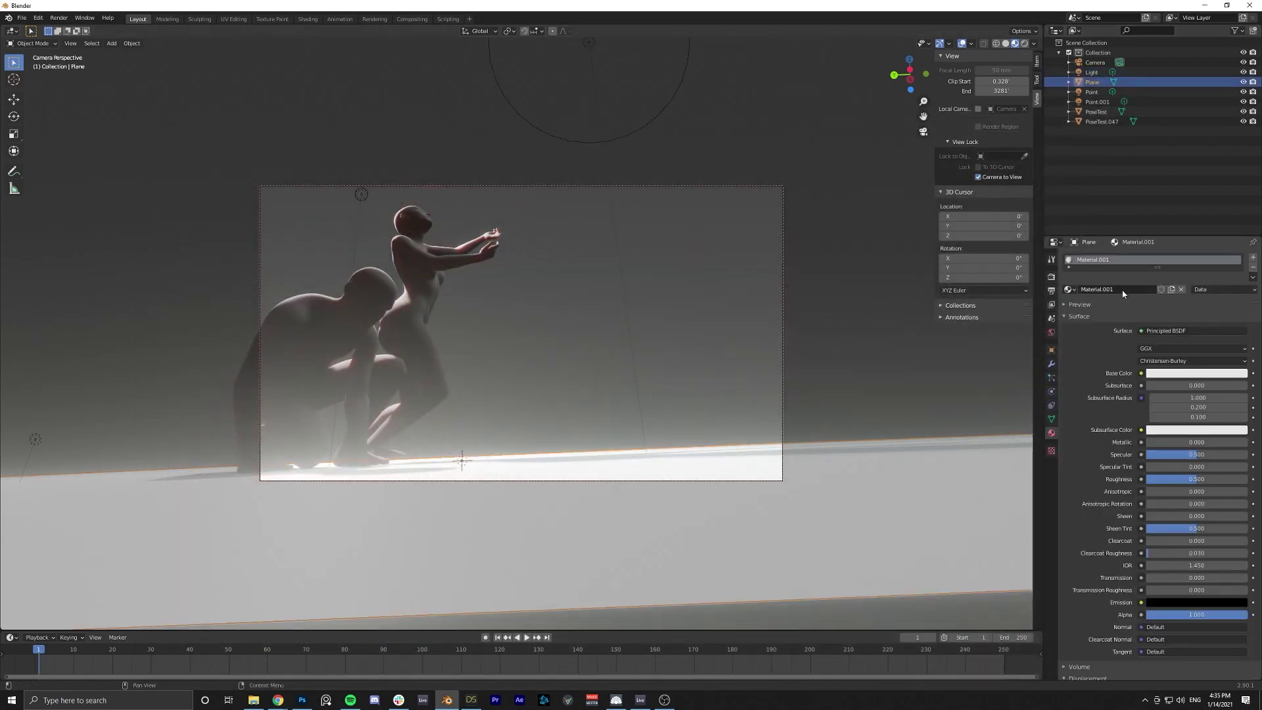
click(1162, 374)
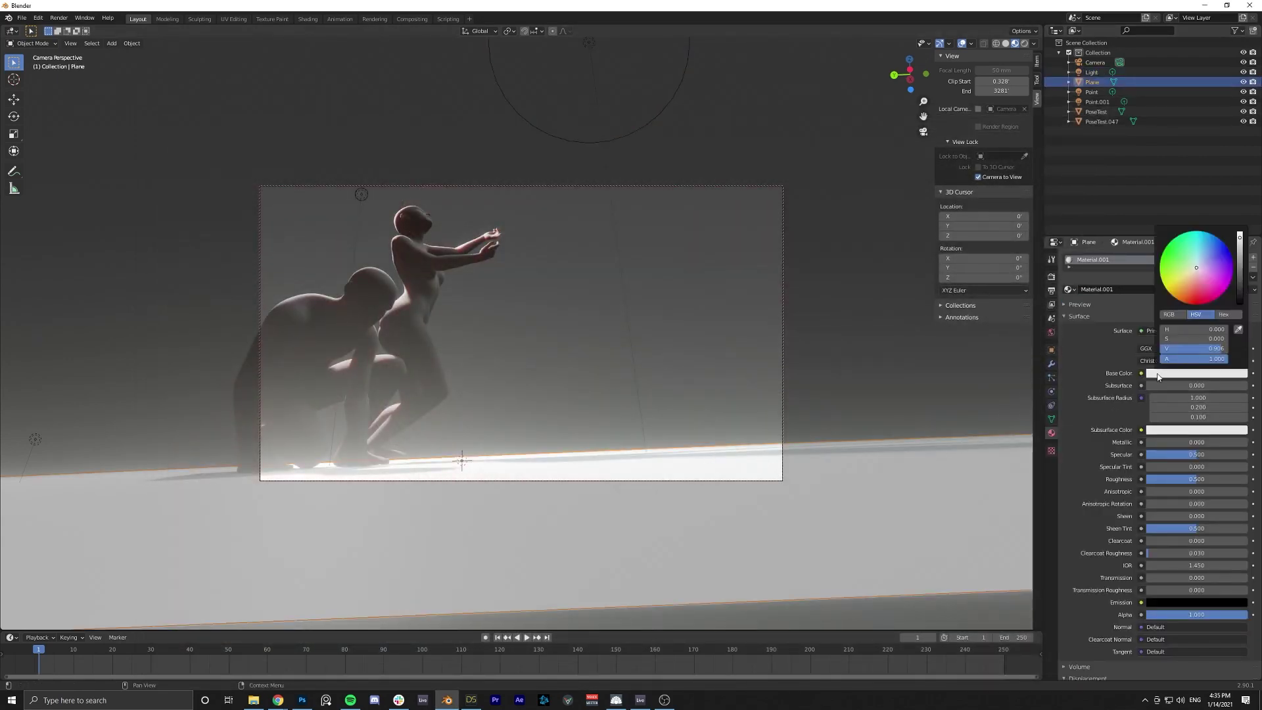
drag(1240, 260, 1239, 292)
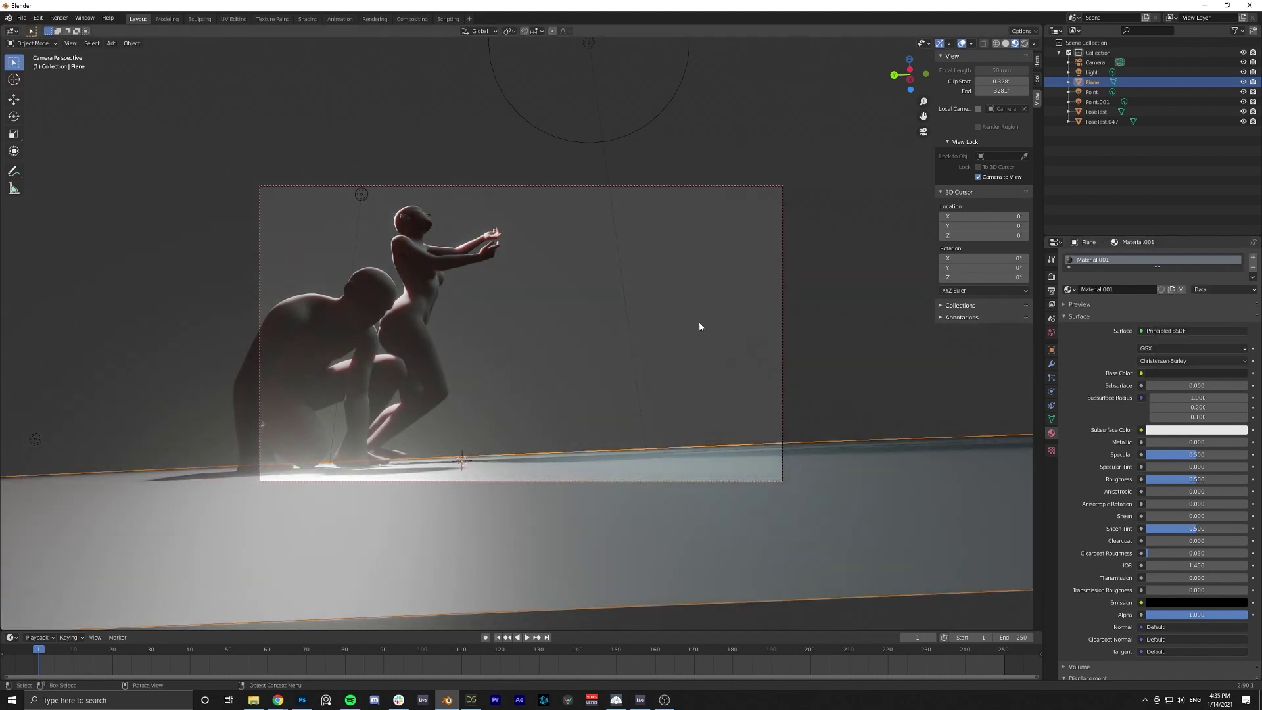
click(570, 295)
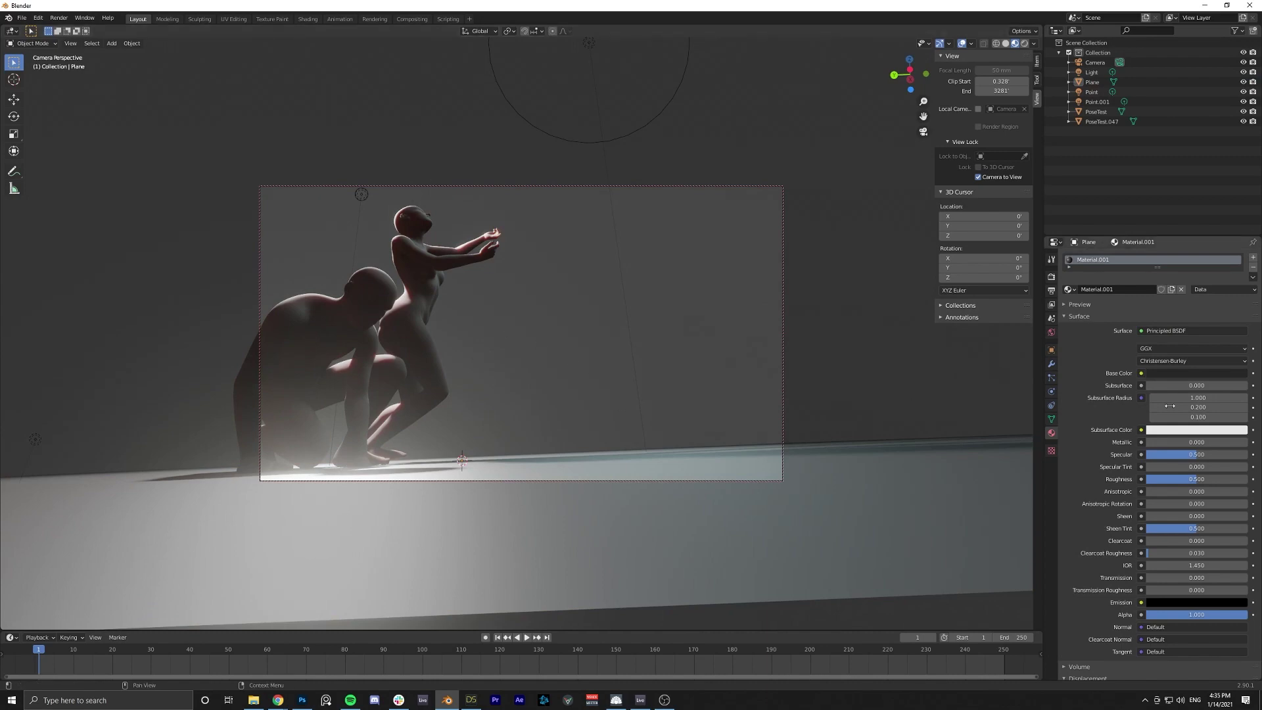
drag(1197, 479, 1241, 479)
key(F12)
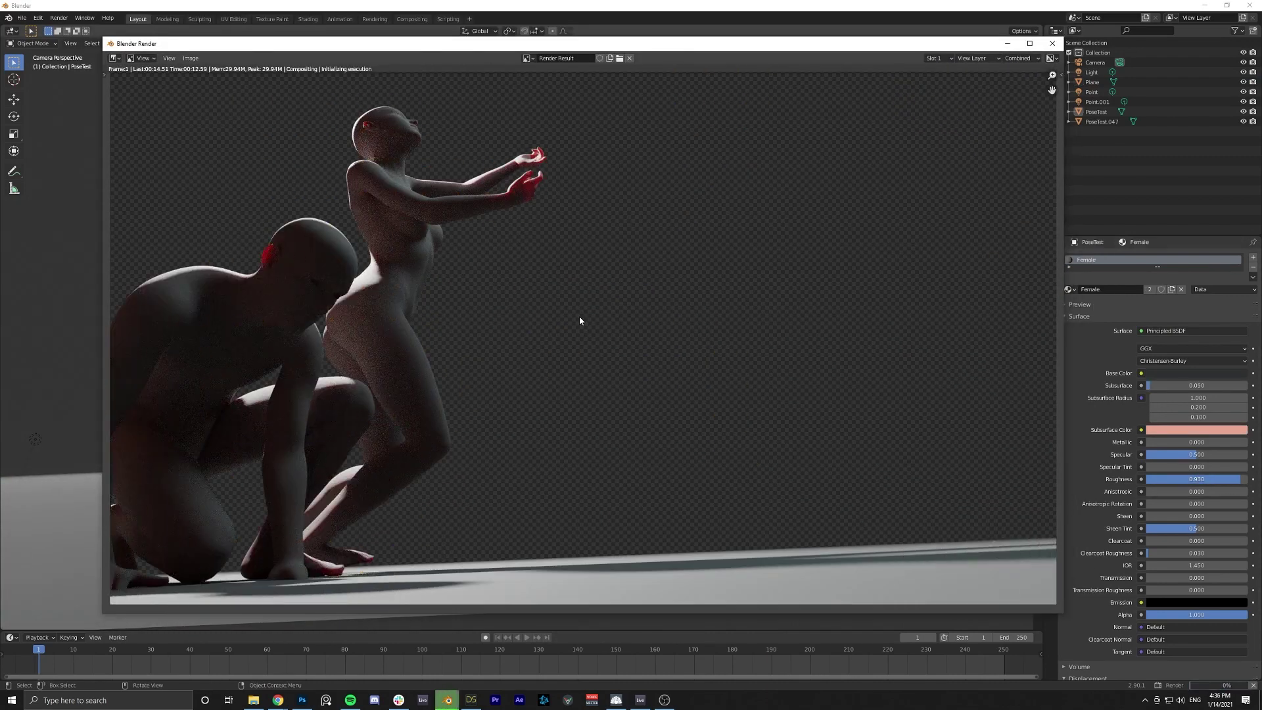